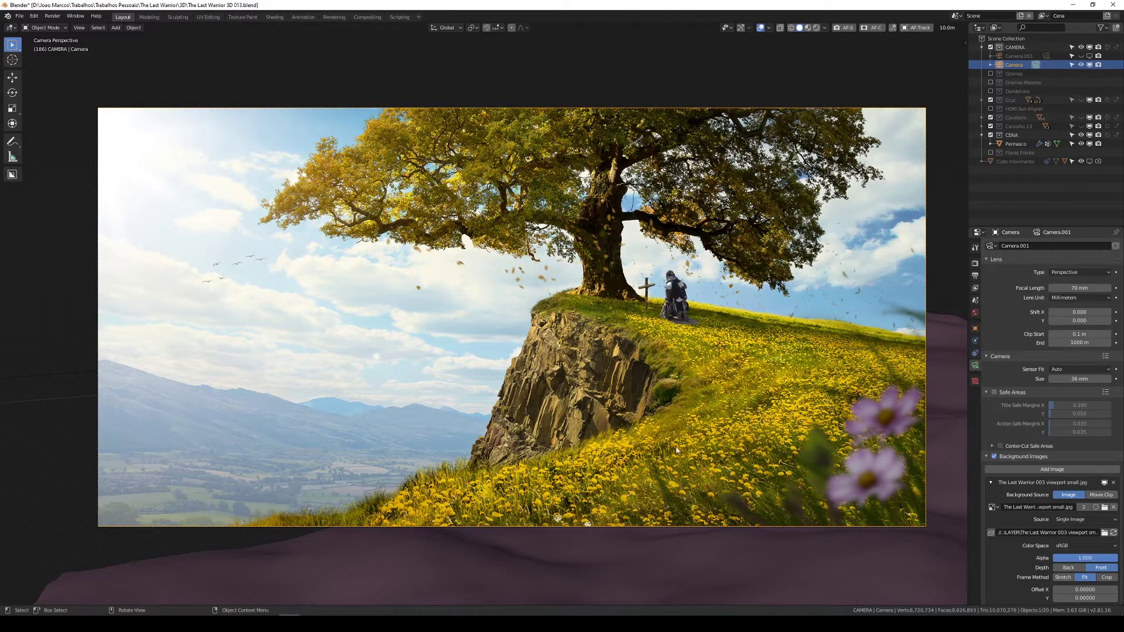
- Check the terrain and camera from top view, then return to the camera view
key(KP_7)
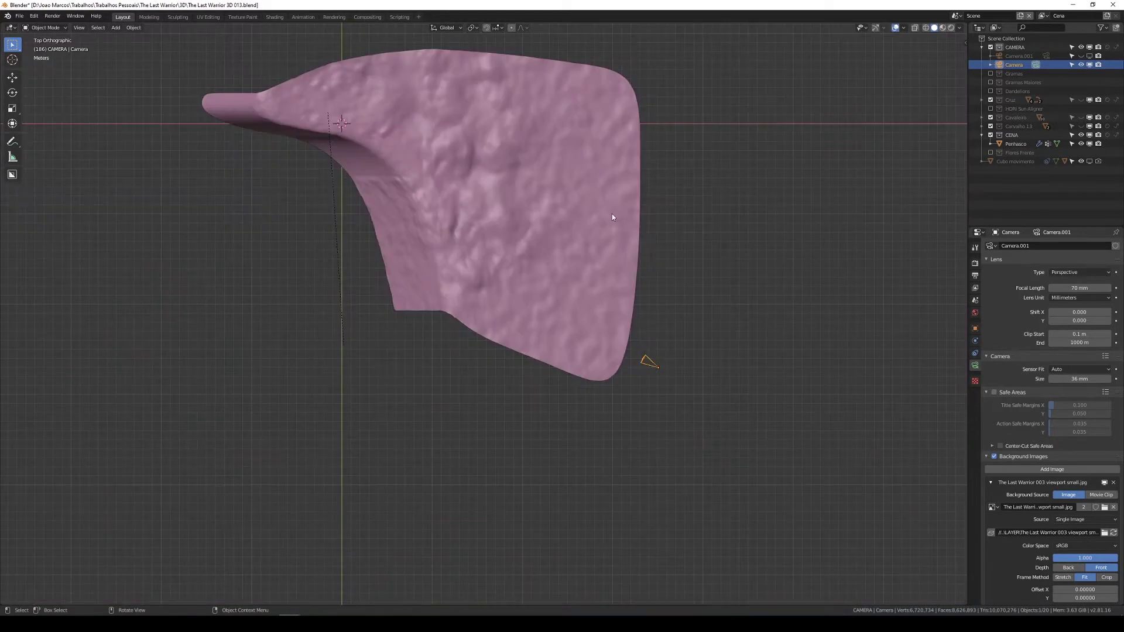
drag(452, 230, 596, 330)
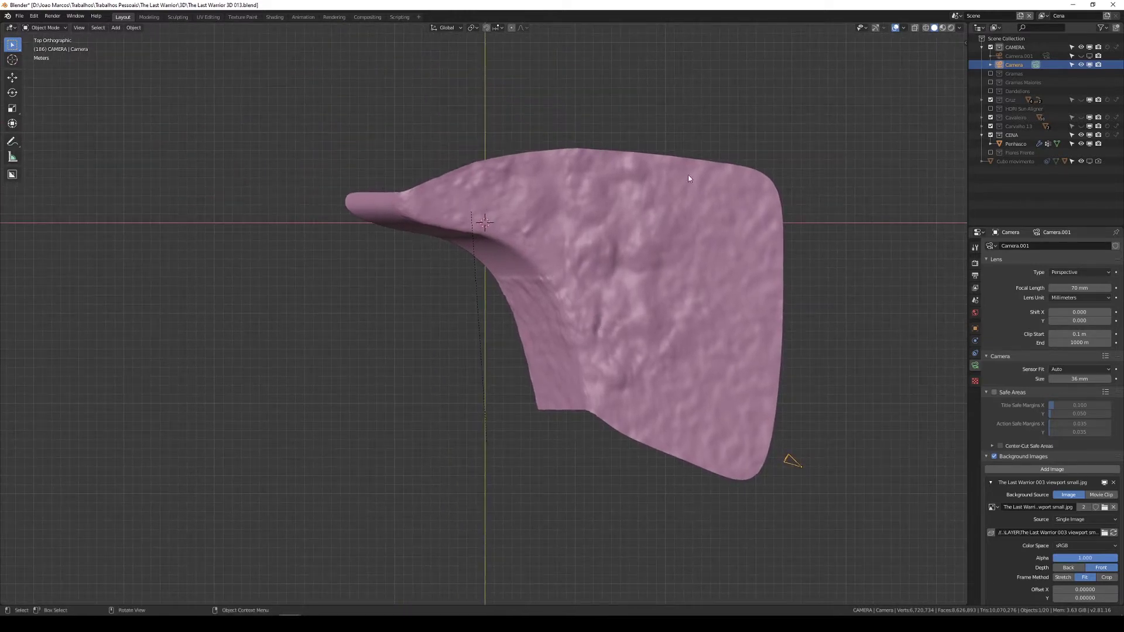
key(KP_0)
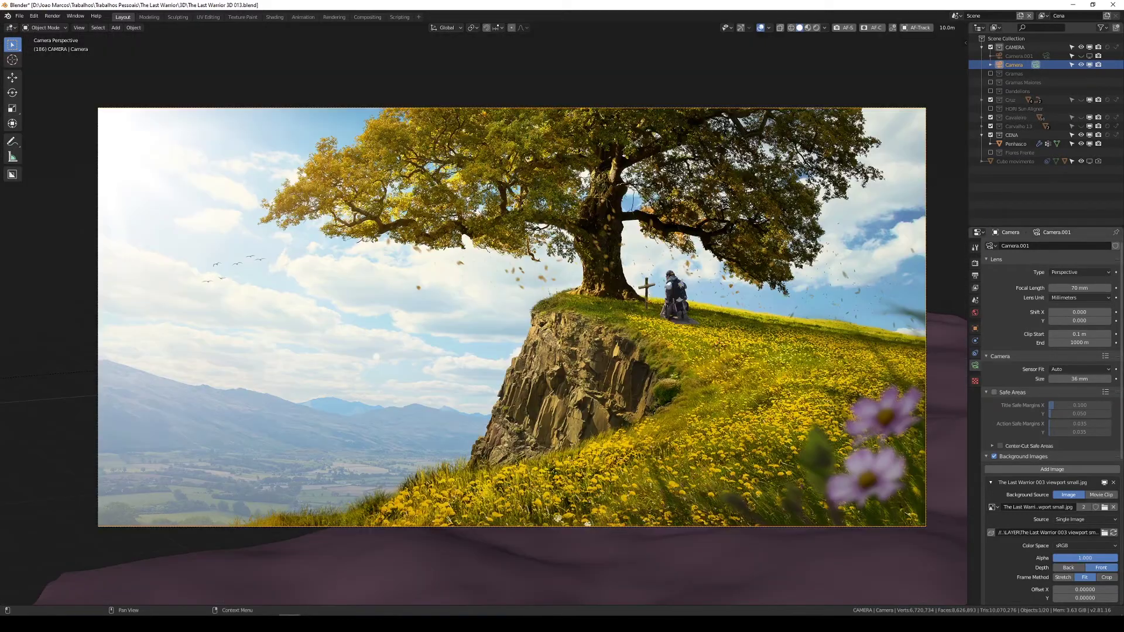
- Fade the background reference photo to 0.340 alpha and select the Penhasco cliff
drag(1085, 557, 1044, 557)
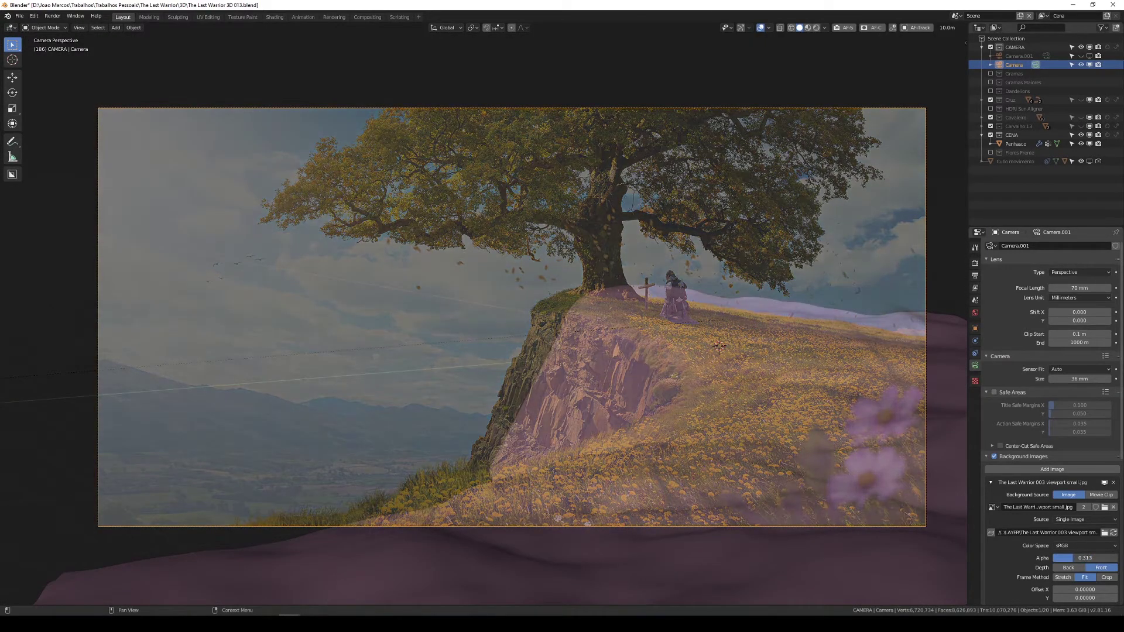
drag(1044, 558, 1041, 558)
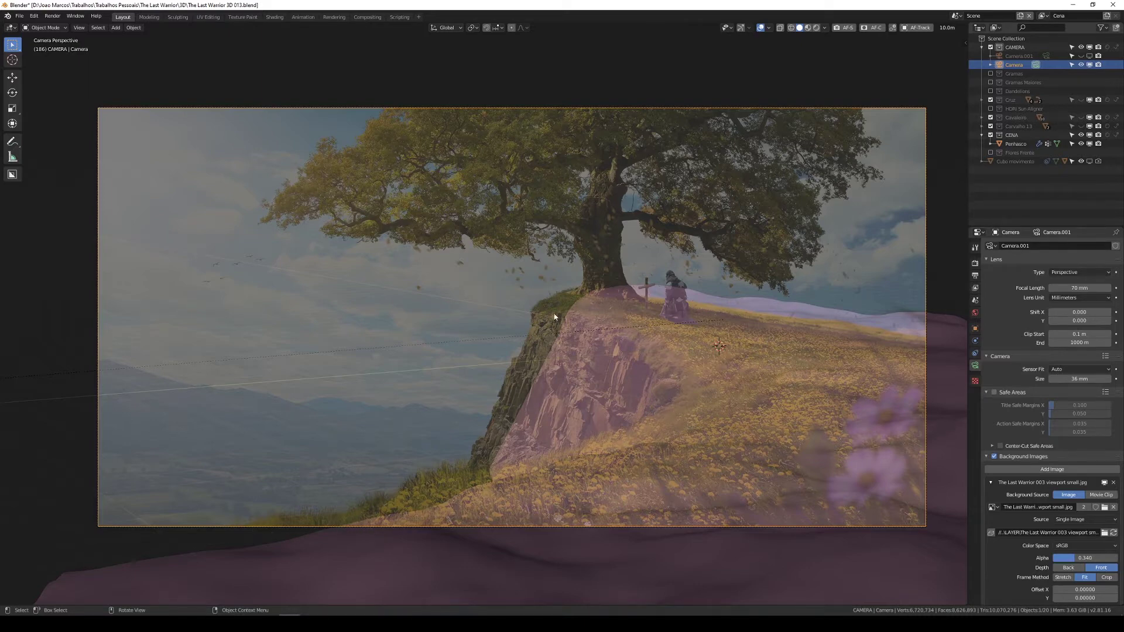
click(1053, 144)
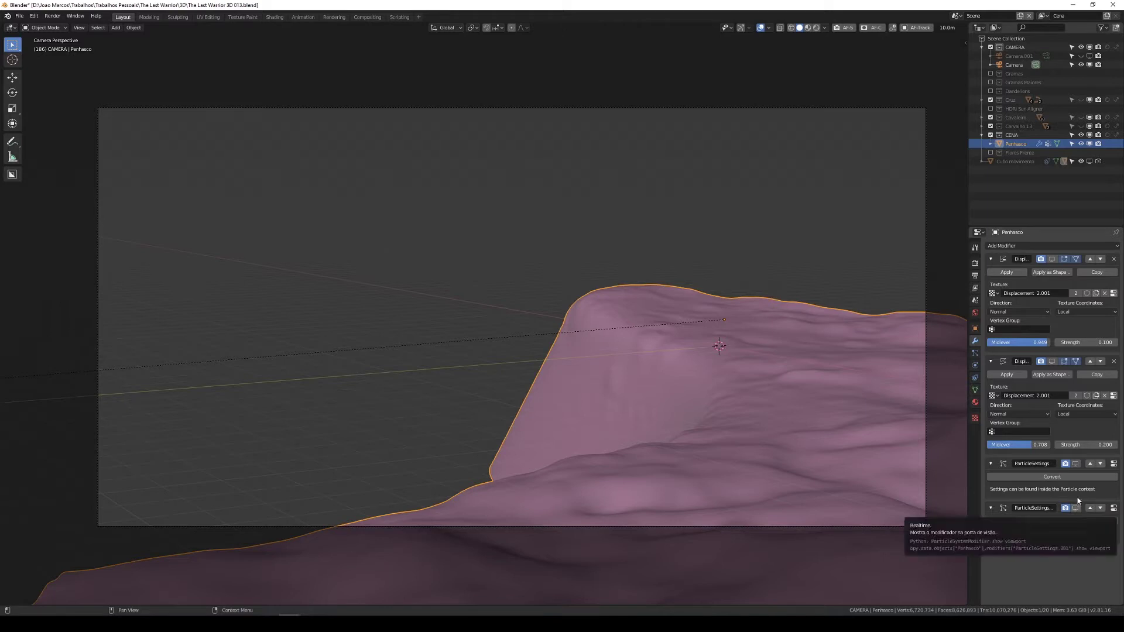
- Show both Displace modifiers in the viewport and orbit the cliff in Weight Paint mode
click(1052, 259)
click(1052, 361)
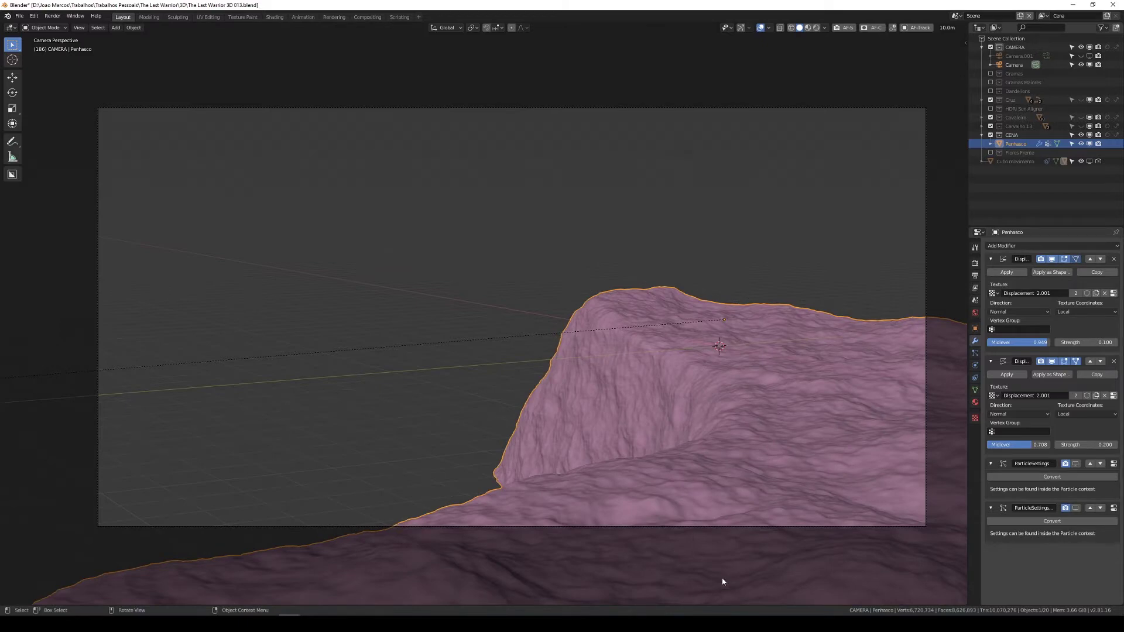
key(ctrl+Tab)
mouse_move(713, 417)
mouse_down()
mouse_move(720, 444)
mouse_move(664, 443)
mouse_up()
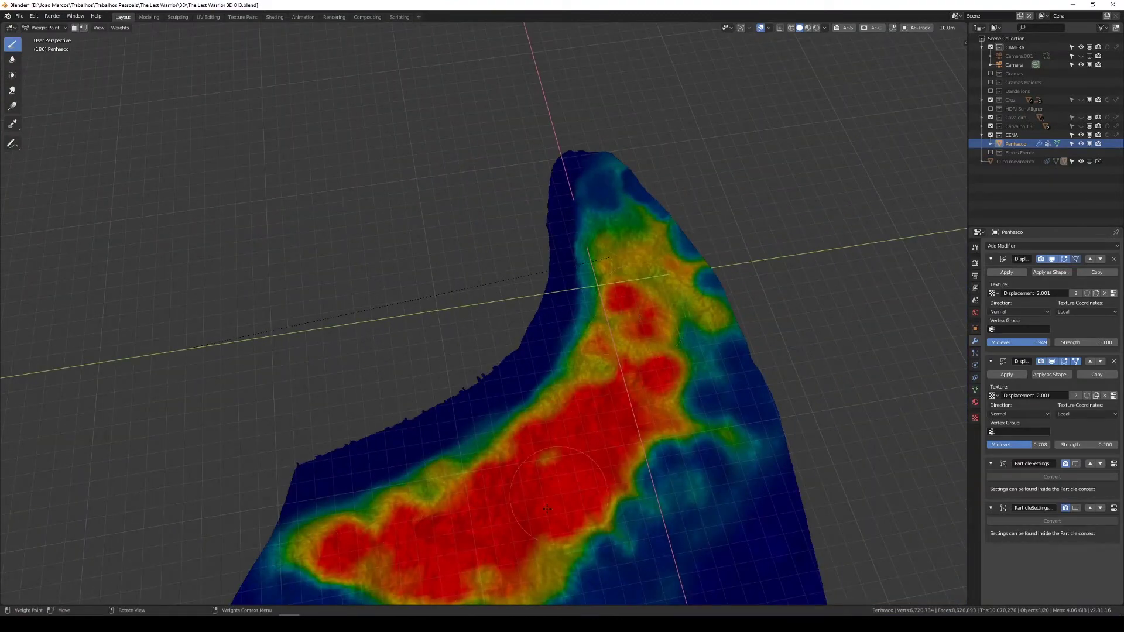
mouse_move(734, 292)
mouse_down()
mouse_move(708, 318)
mouse_move(507, 217)
mouse_up()
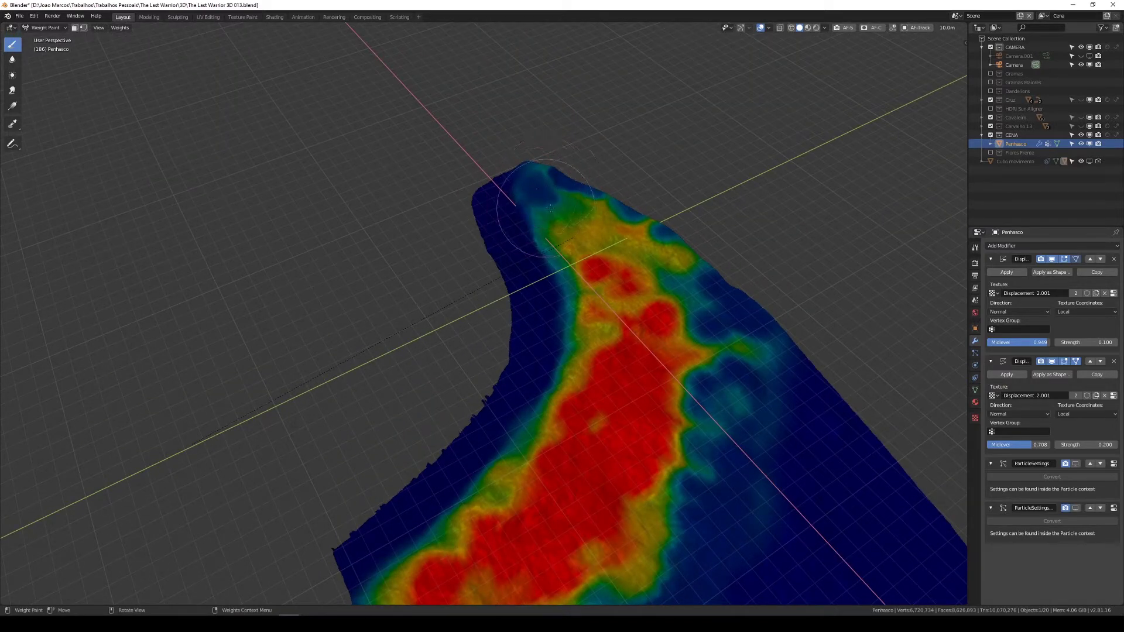
- Paint extra weight along the cliff tip, then return to Object Mode camera view
drag(545, 175, 573, 202)
key(ctrl+Tab)
key(KP_0)
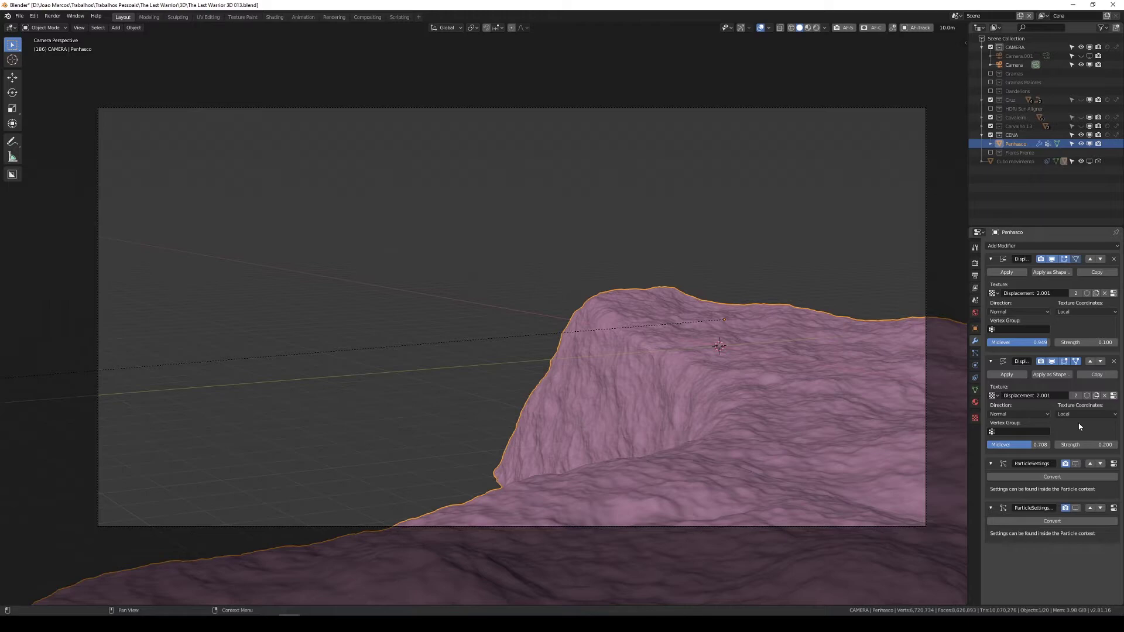
- Show the grass particles on the cliff, then frame Homem and orbit the knight's armour
click(1075, 463)
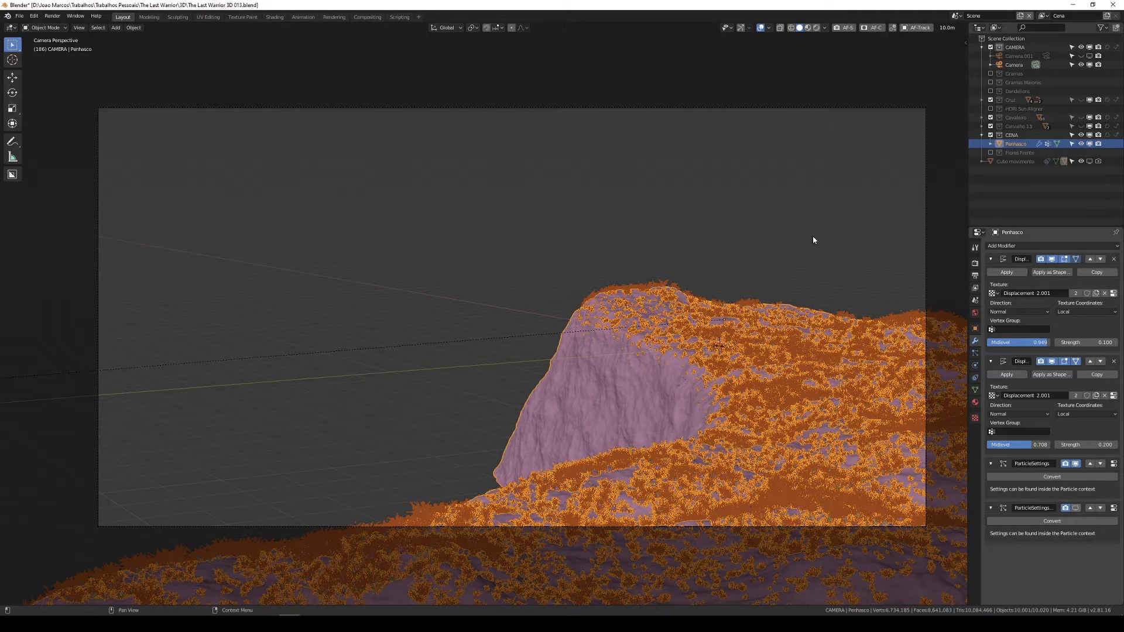
key(alt+a)
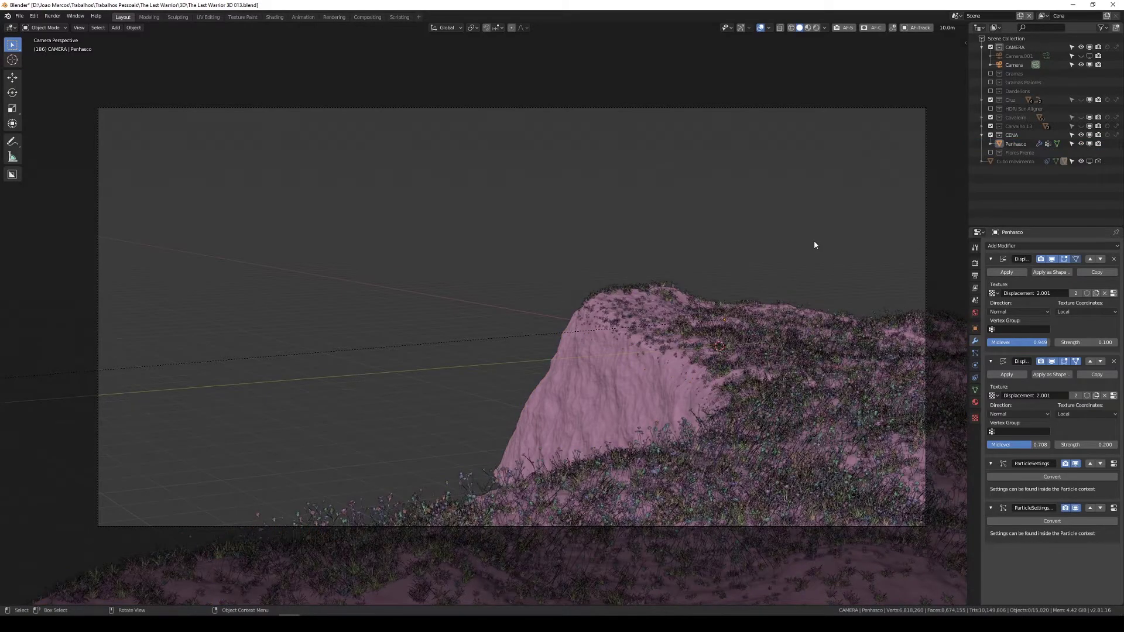
click(1014, 178)
key(KP_Decimal)
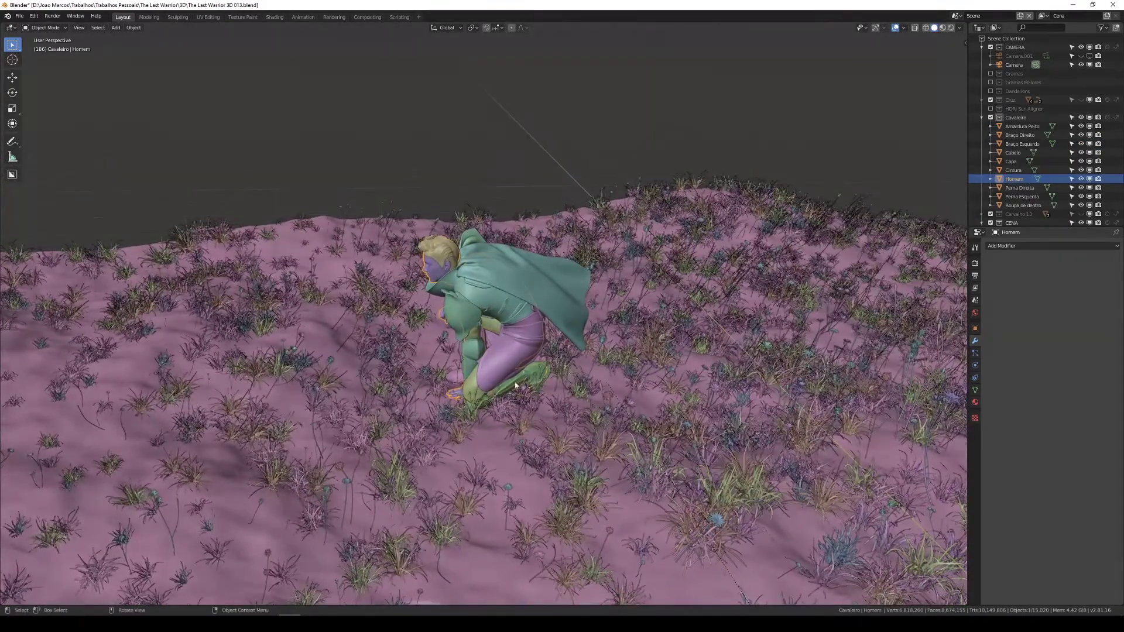
drag(515, 385, 526, 266)
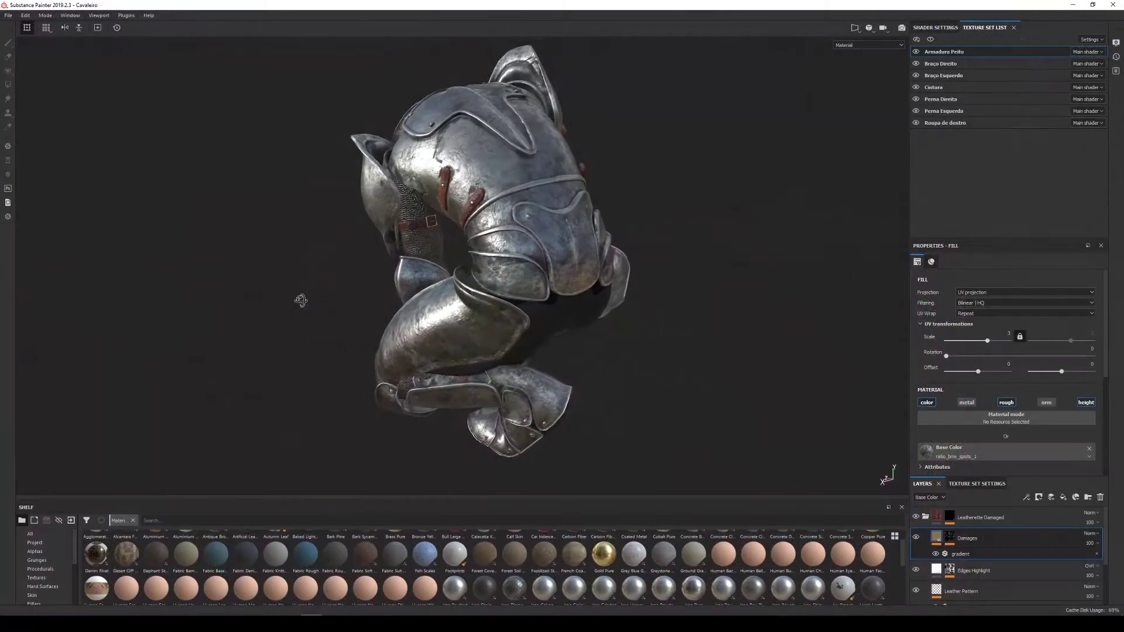
drag(466, 282, 600, 257)
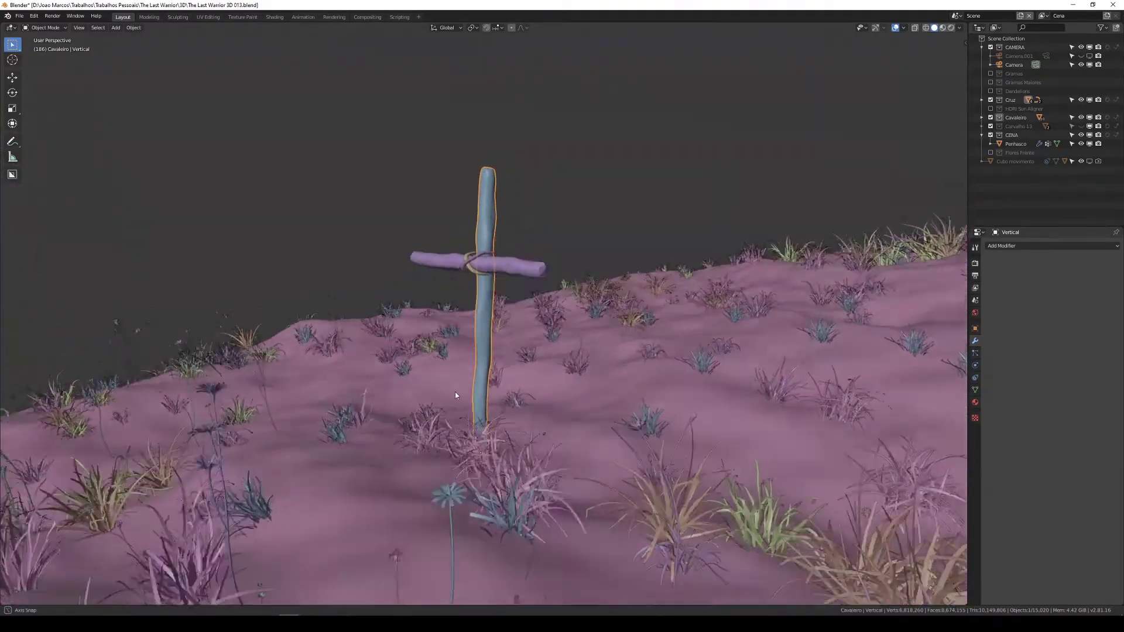
- Orbit around the cross, then zoom out to the Carvalho 13 oak and whole grassy cliff
drag(498, 397, 441, 261)
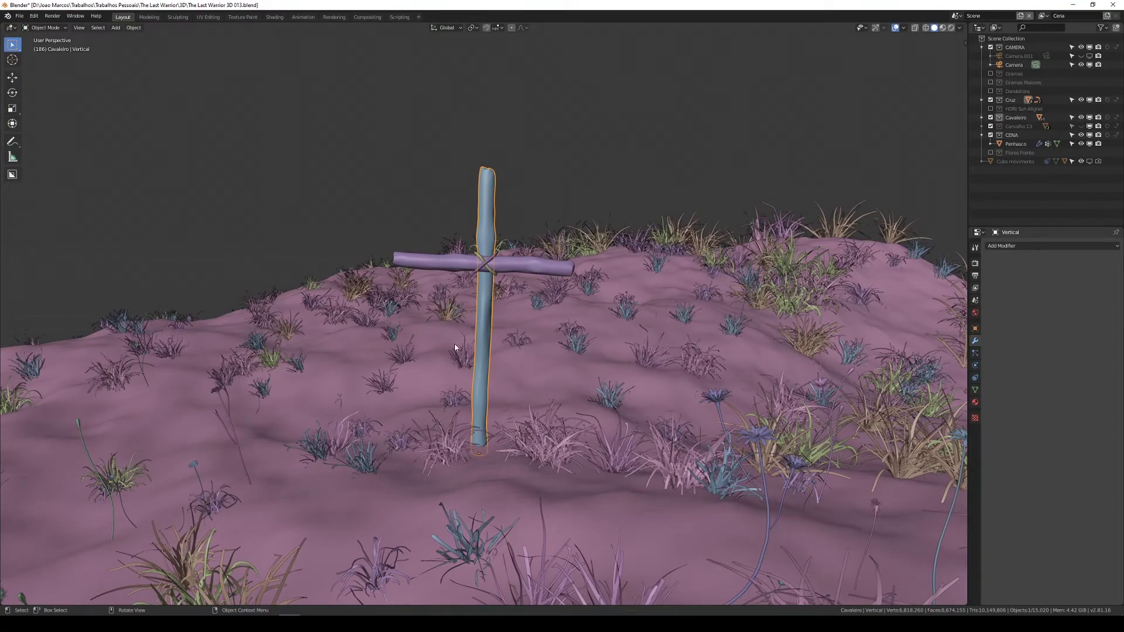
drag(542, 372, 688, 269)
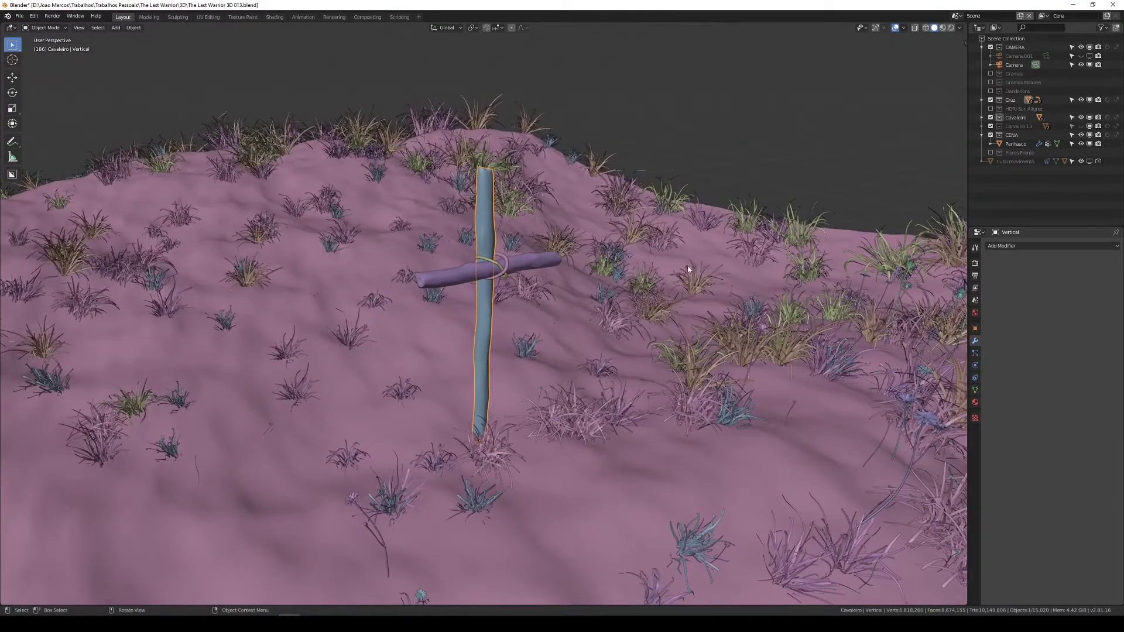
scroll(588, 327, down, 10)
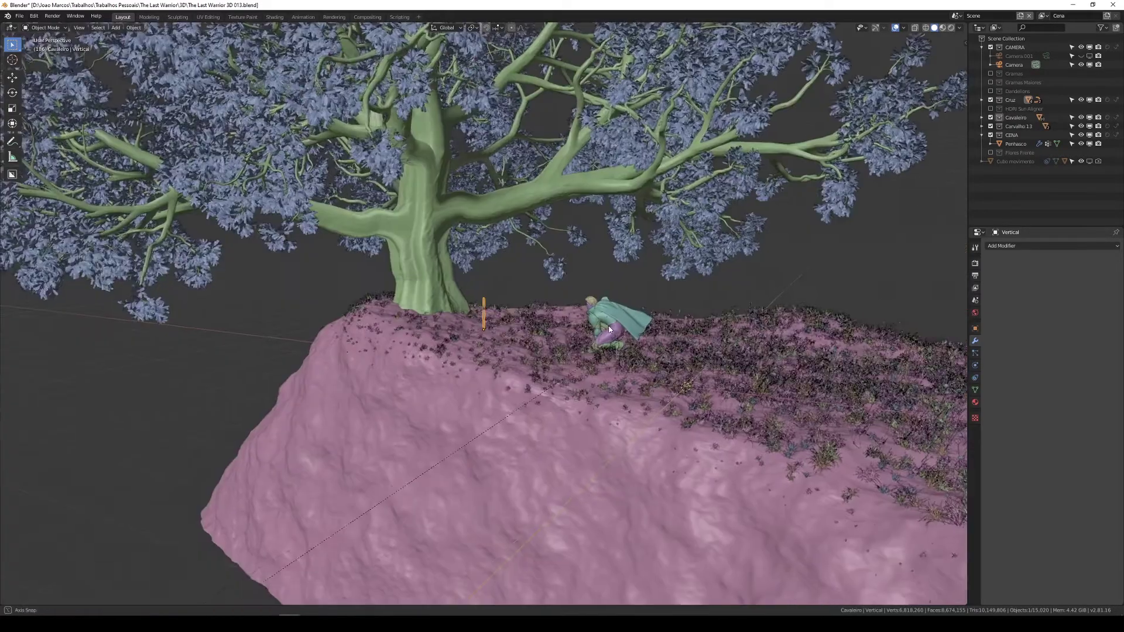
drag(588, 326, 470, 310)
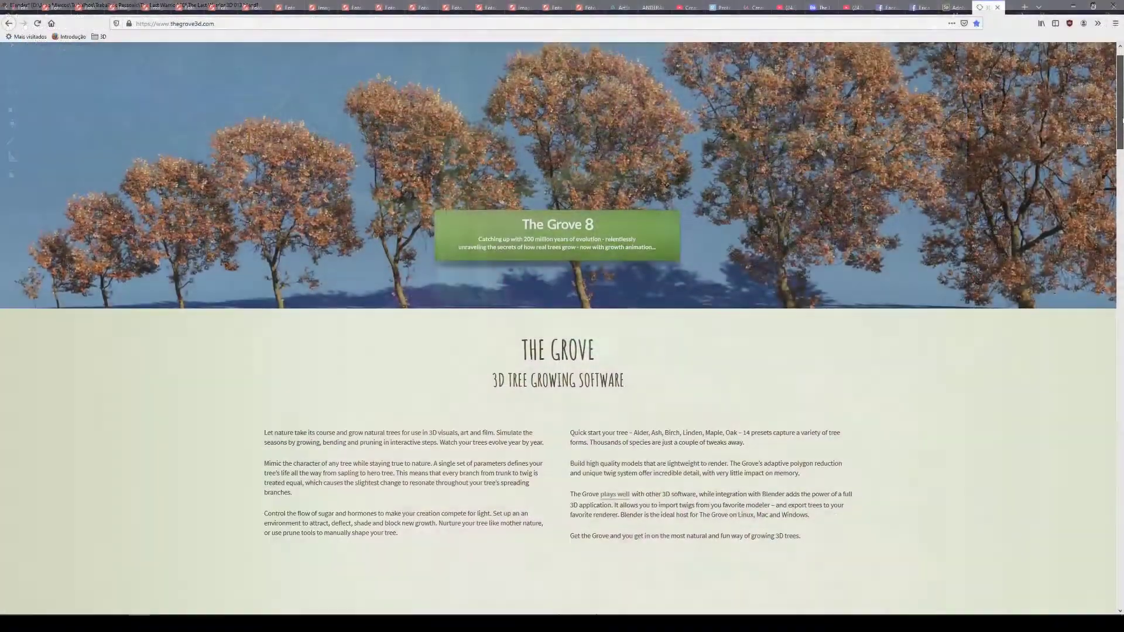
mouse_move(1122, 120)
mouse_down()
mouse_move(1112, 357)
mouse_move(1111, 525)
mouse_move(1122, 543)
mouse_move(1121, 82)
mouse_up()
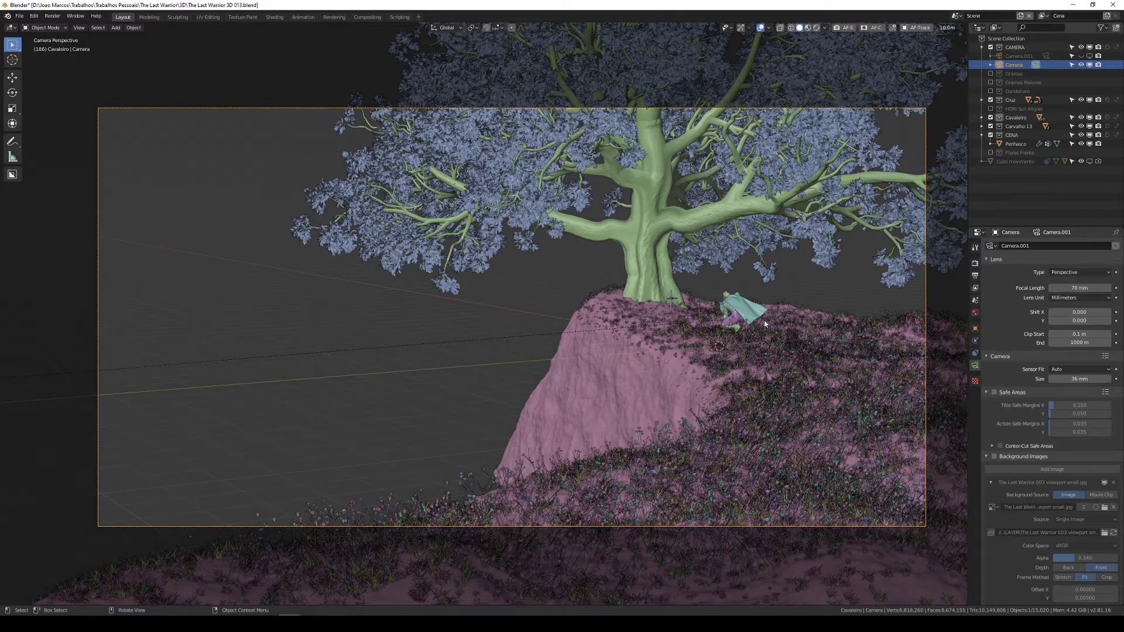
- Re-enable the reference photo and sweep its alpha between 0 and 0.9 to compare
click(993, 456)
mouse_move(1083, 561)
mouse_down()
mouse_move(1110, 561)
mouse_move(1054, 558)
mouse_move(1103, 558)
mouse_up()
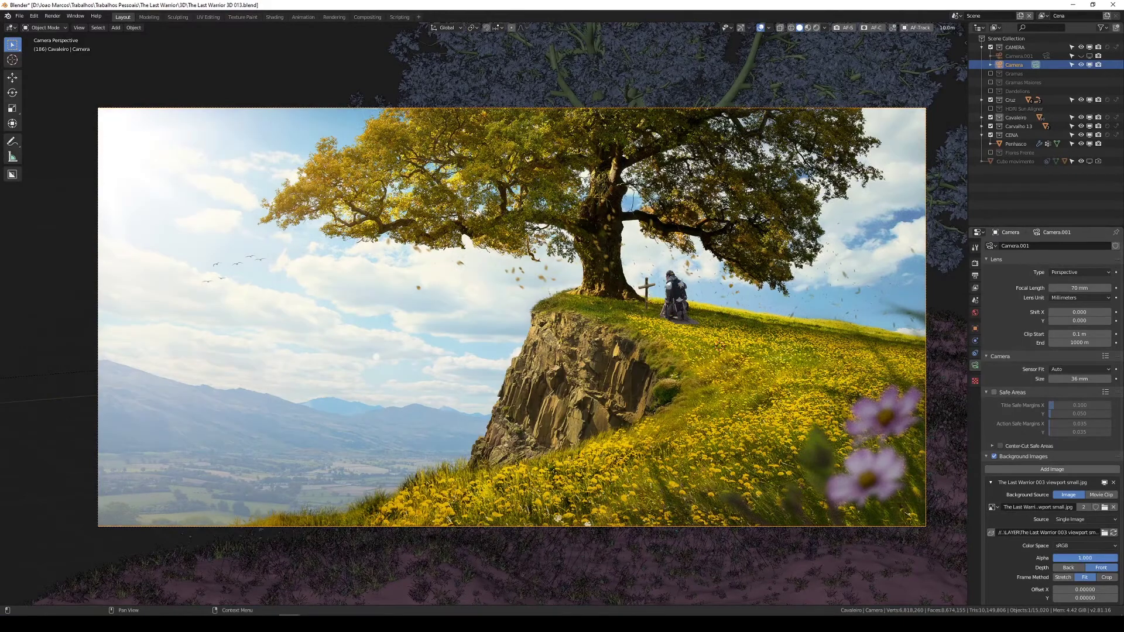
drag(1084, 558, 1054, 558)
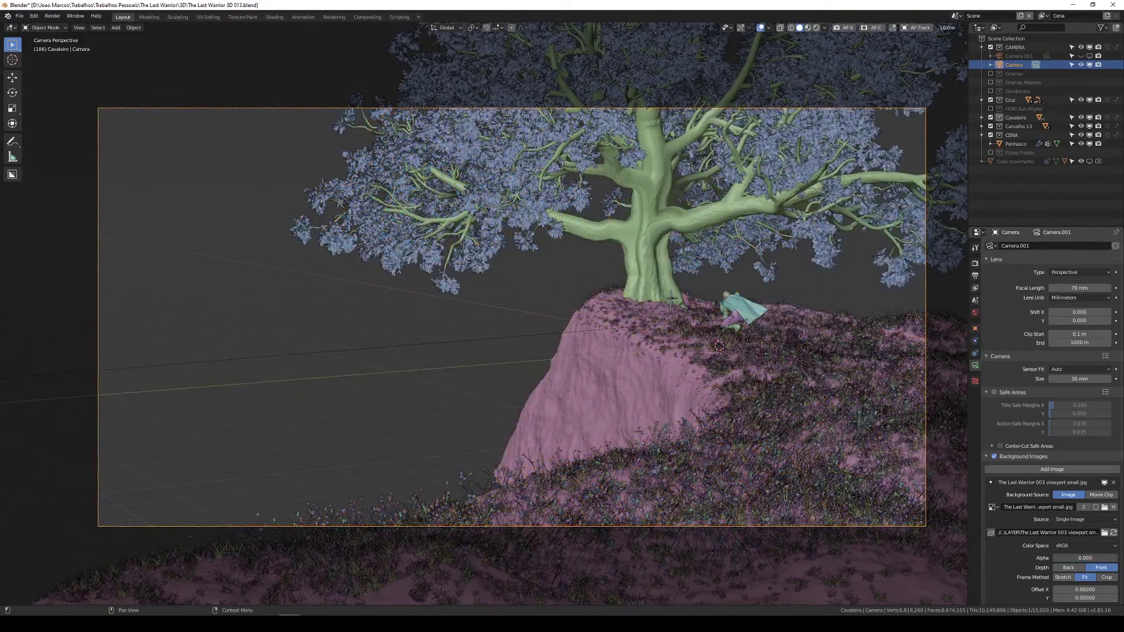
drag(1085, 558, 1105, 558)
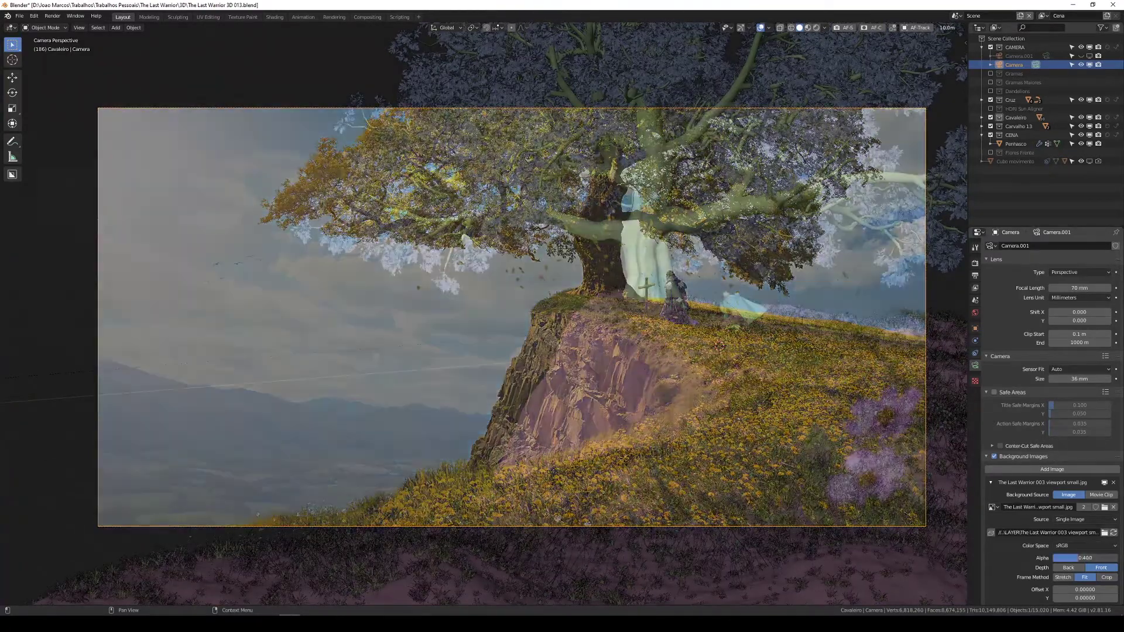
drag(1105, 558, 1054, 558)
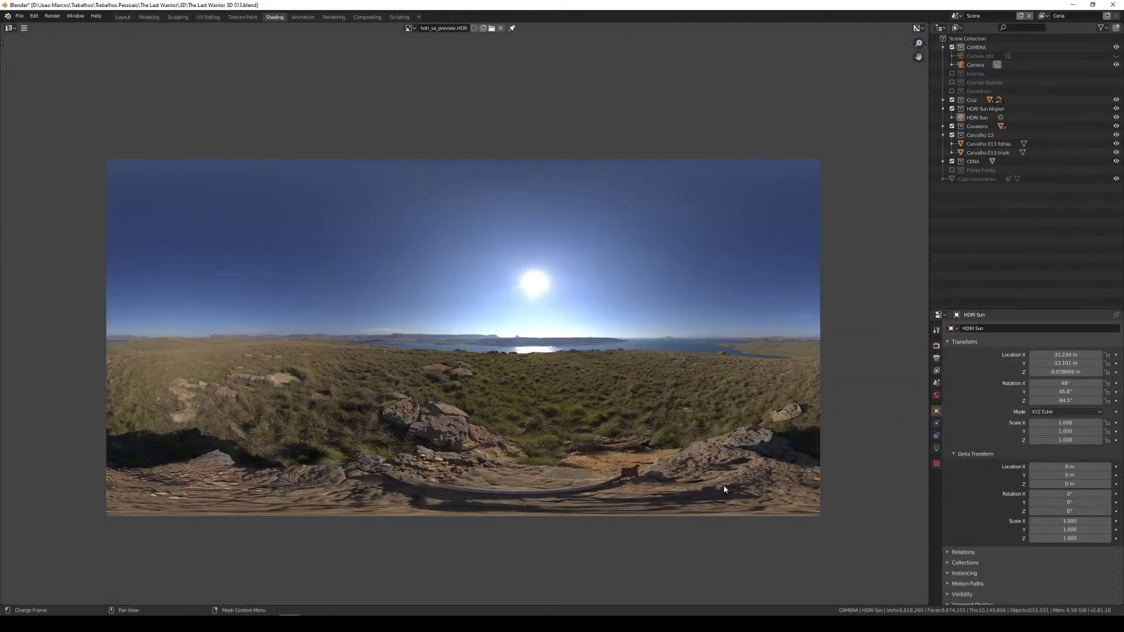
- Pan the HDRI sky image, then rotate the HDRI Sun lamp to a new angle
drag(600, 473, 611, 449)
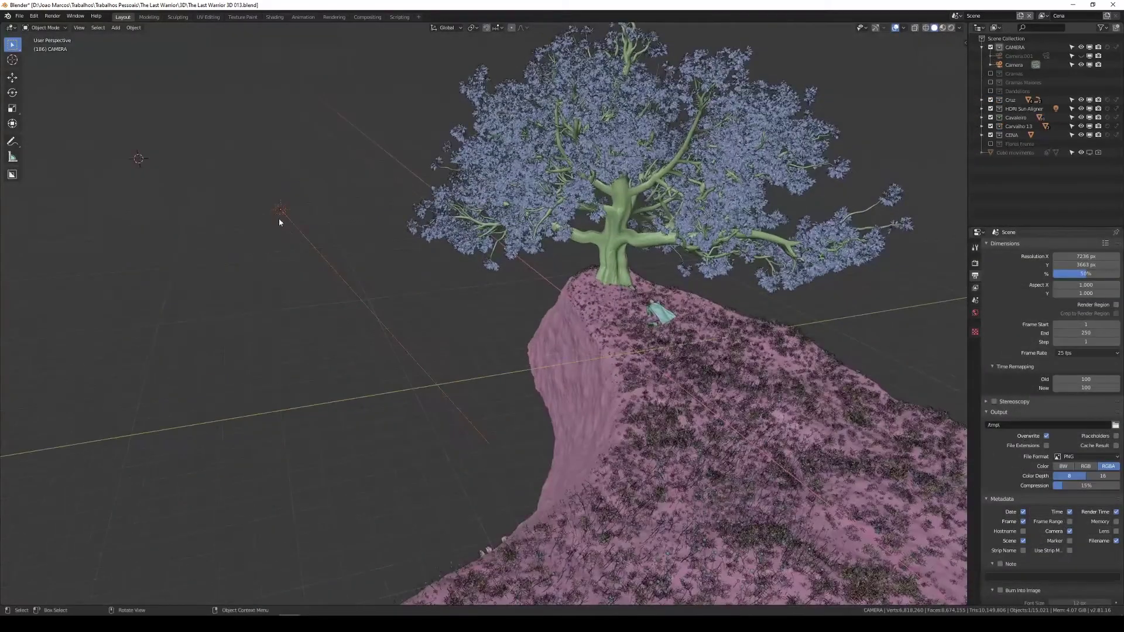
click(279, 214)
key(r)
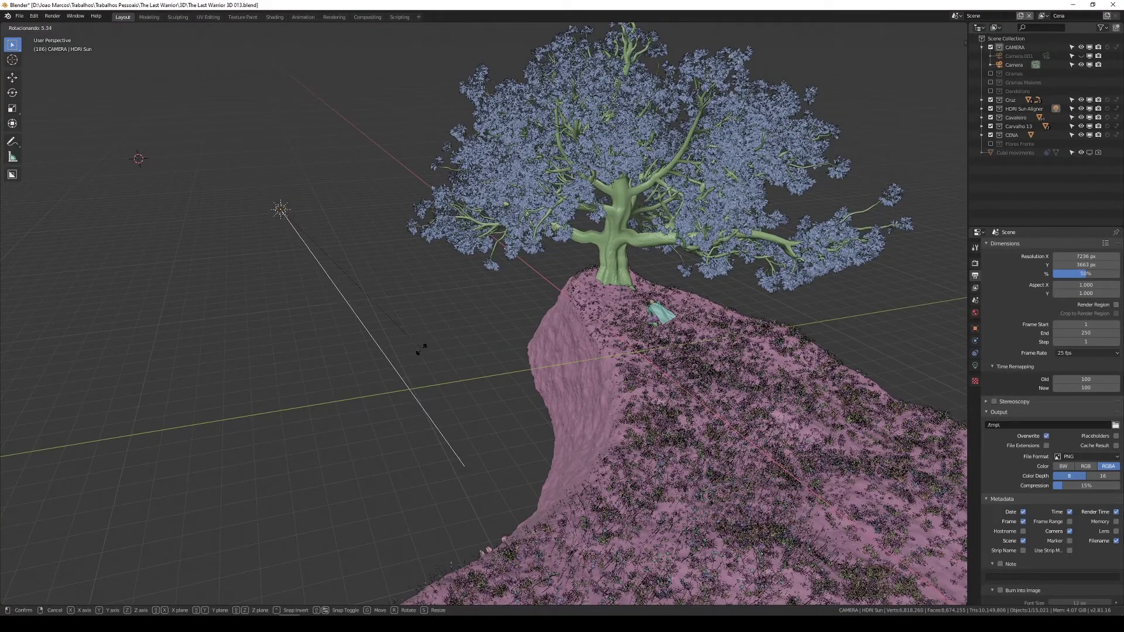
click(421, 353)
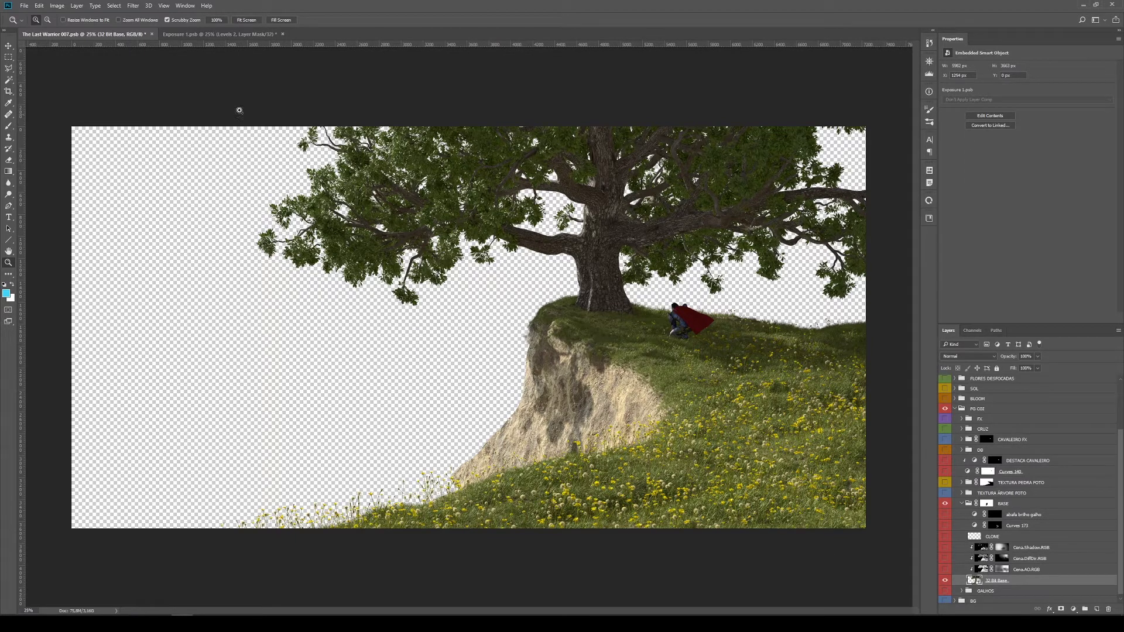
- In Exposure 1.psb, toggle Levels 1, 2 and 3 and Satura to compare before and after
click(228, 35)
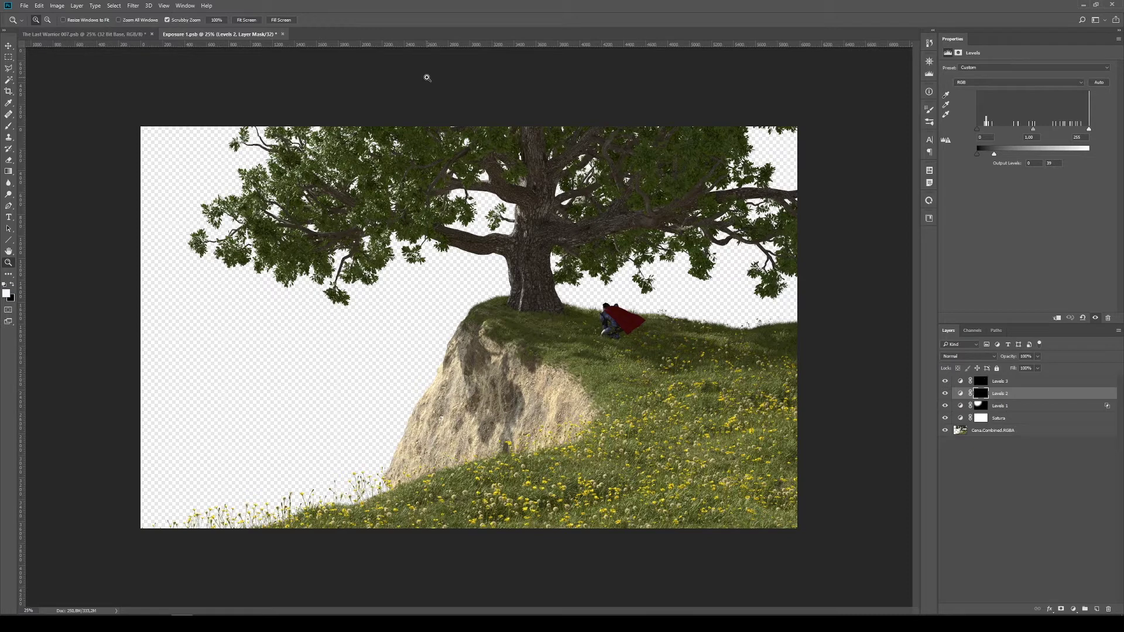
drag(945, 381, 944, 406)
click(998, 418)
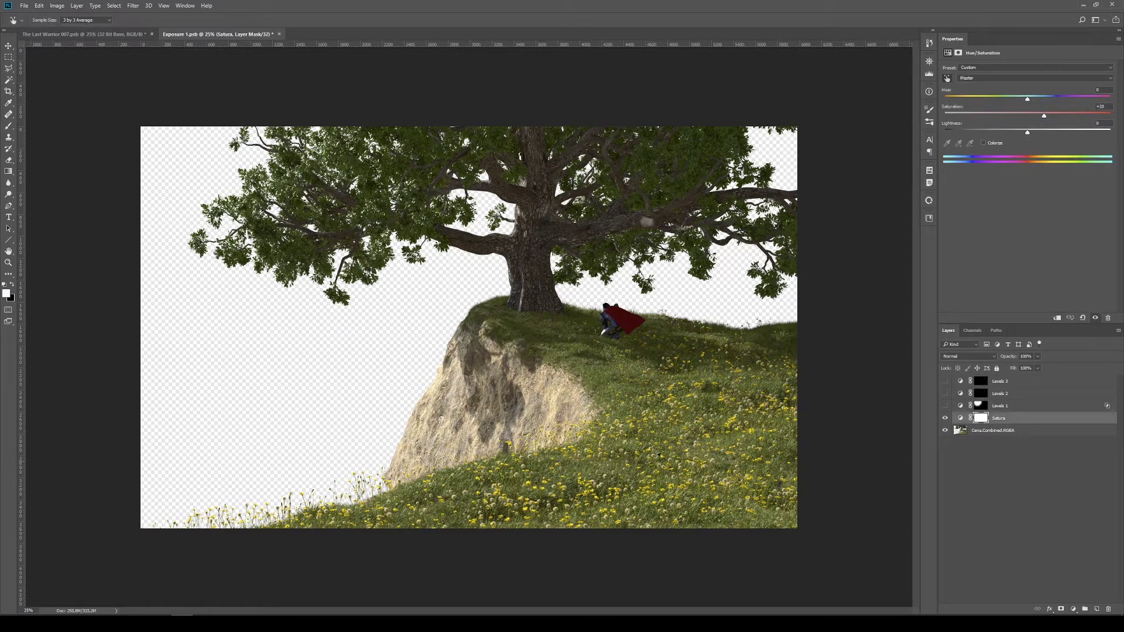
click(945, 405)
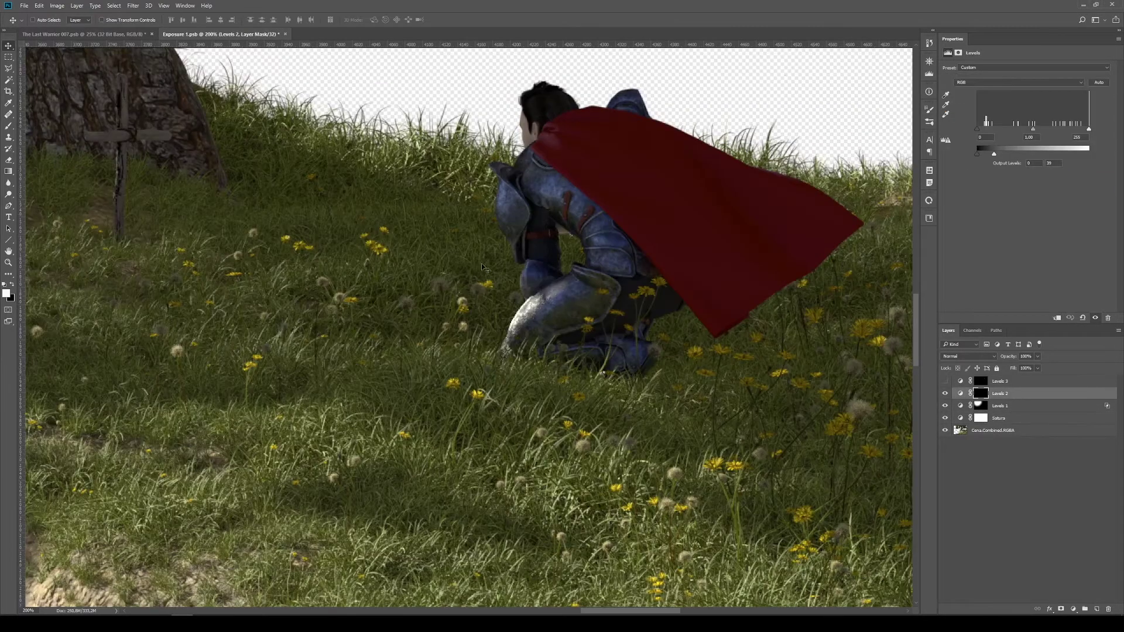
click(944, 393)
click(945, 393)
click(945, 394)
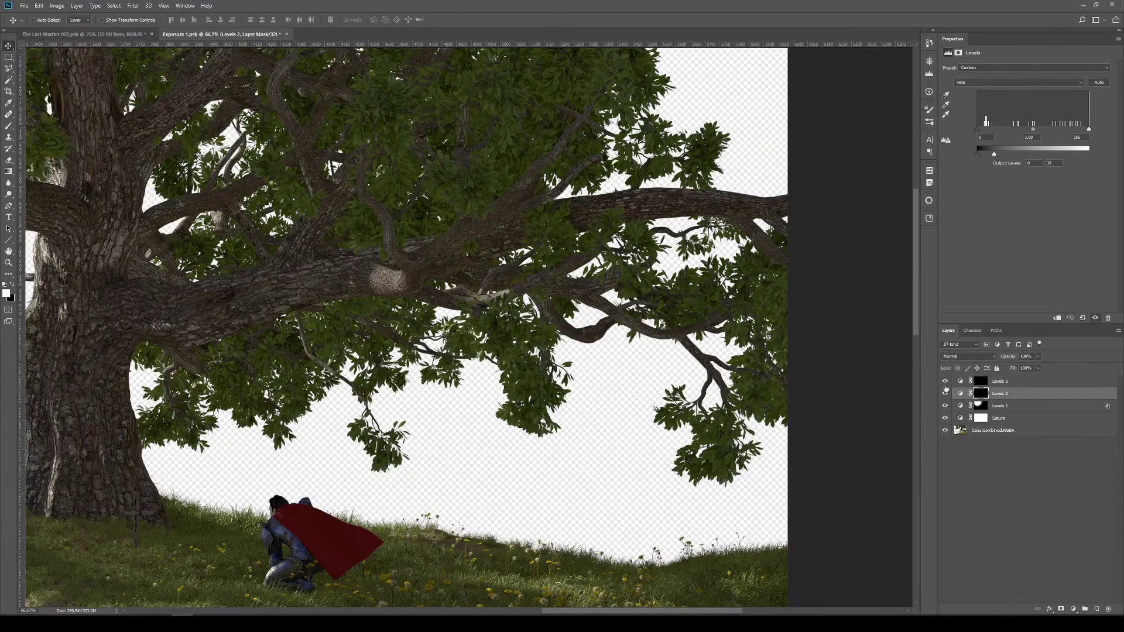
click(945, 381)
click(944, 381)
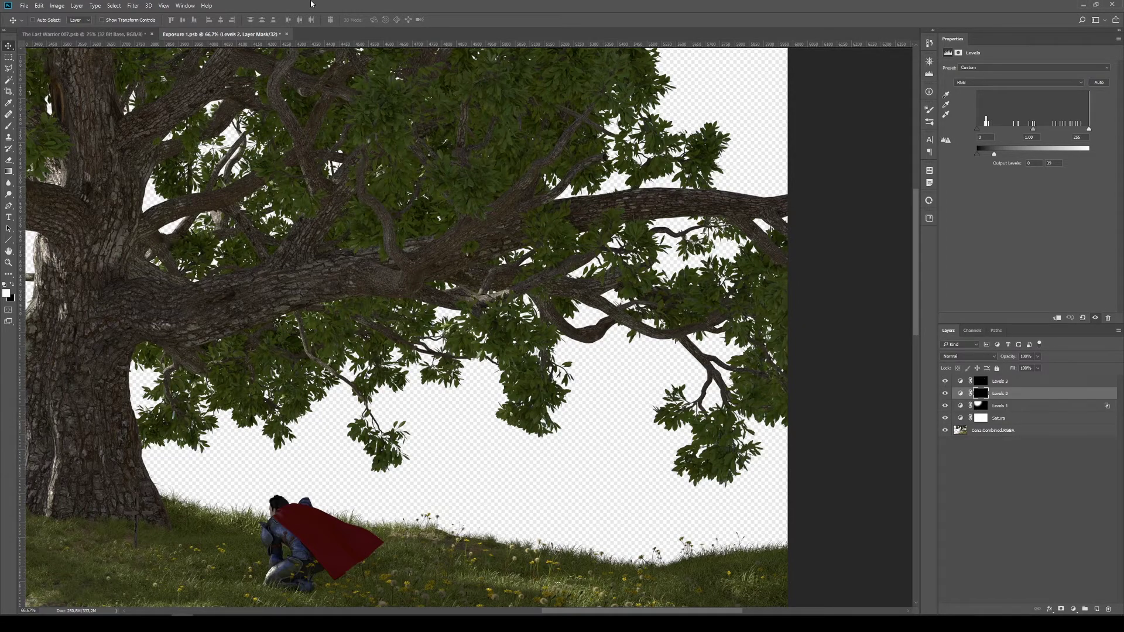
- Close Exposure 1.psb and turn on the Cena.AO, Cena.DiffDir and Cena.Shadow passes
key(ctrl+w)
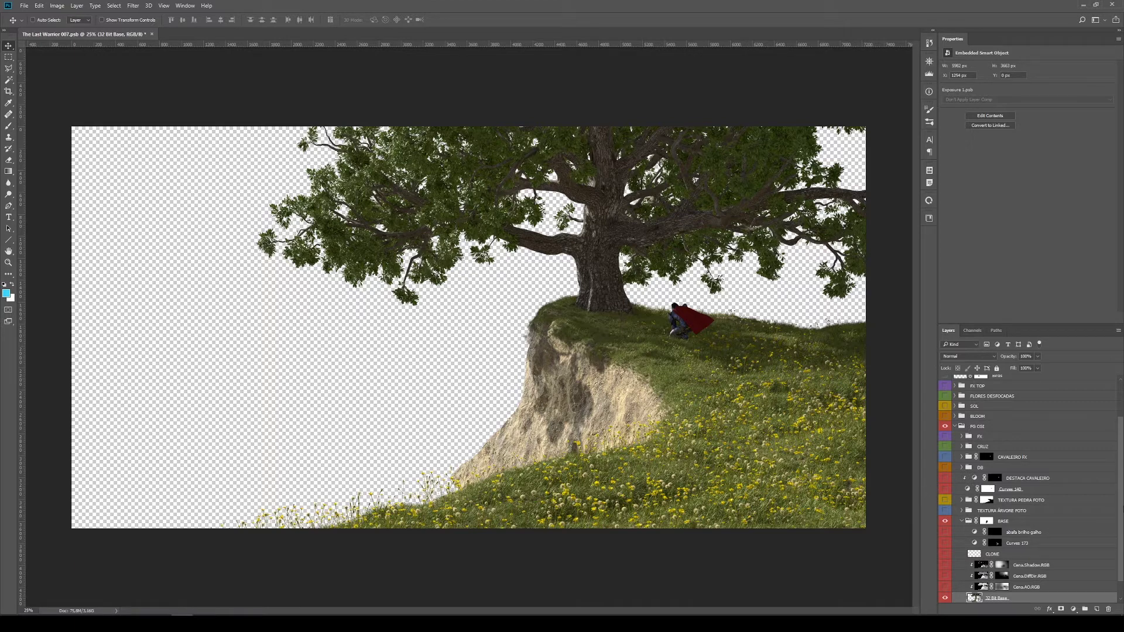
scroll(1024, 529, down, 1)
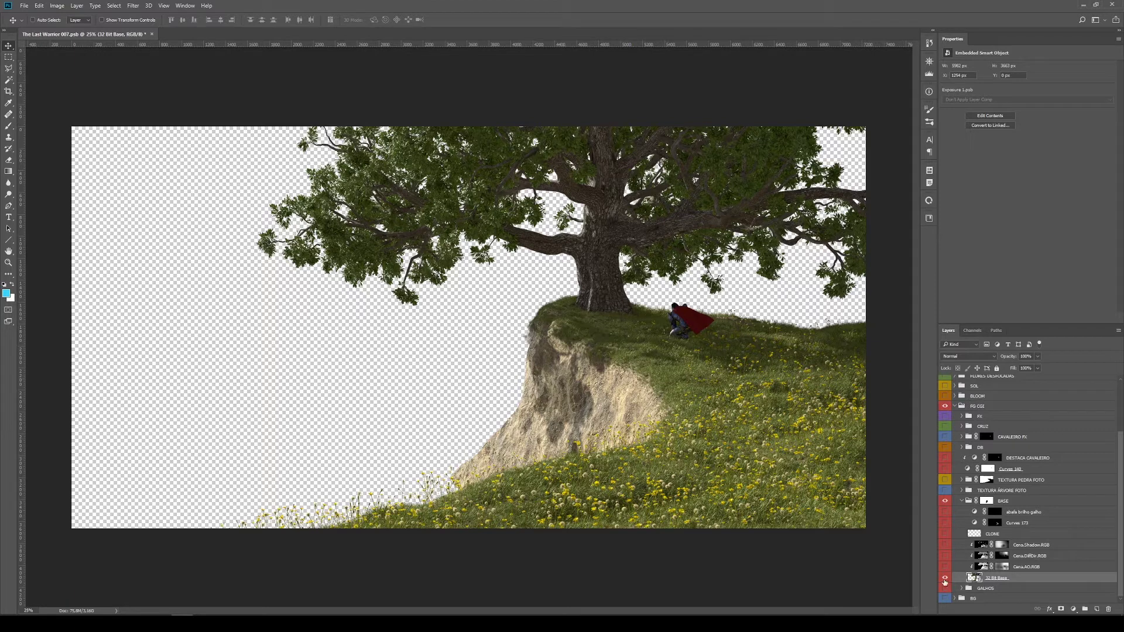
click(944, 567)
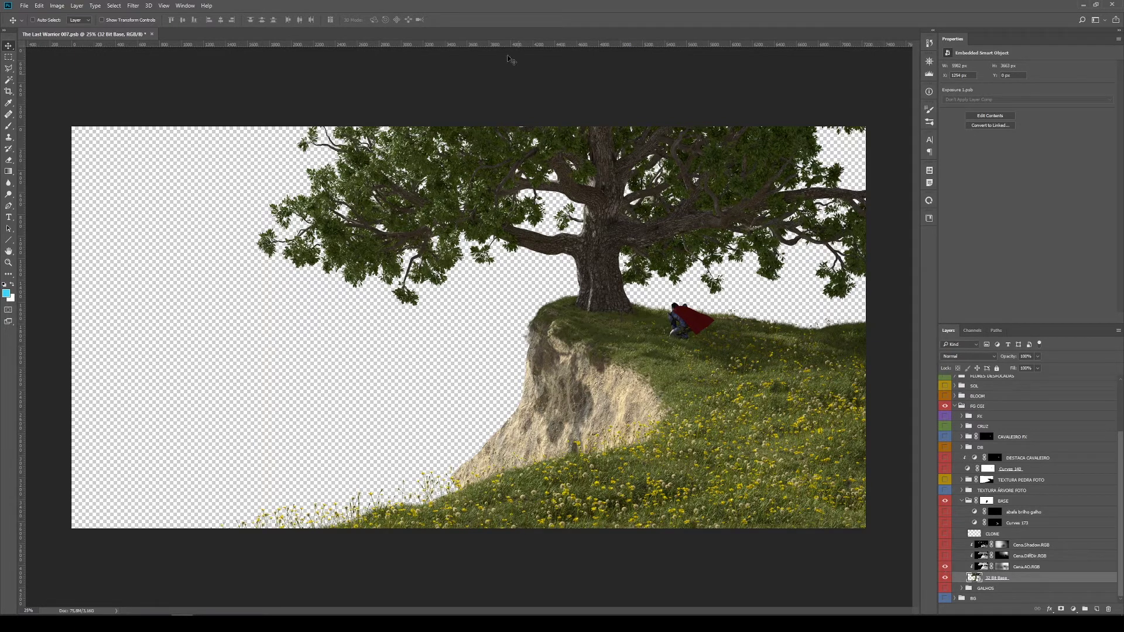
click(944, 556)
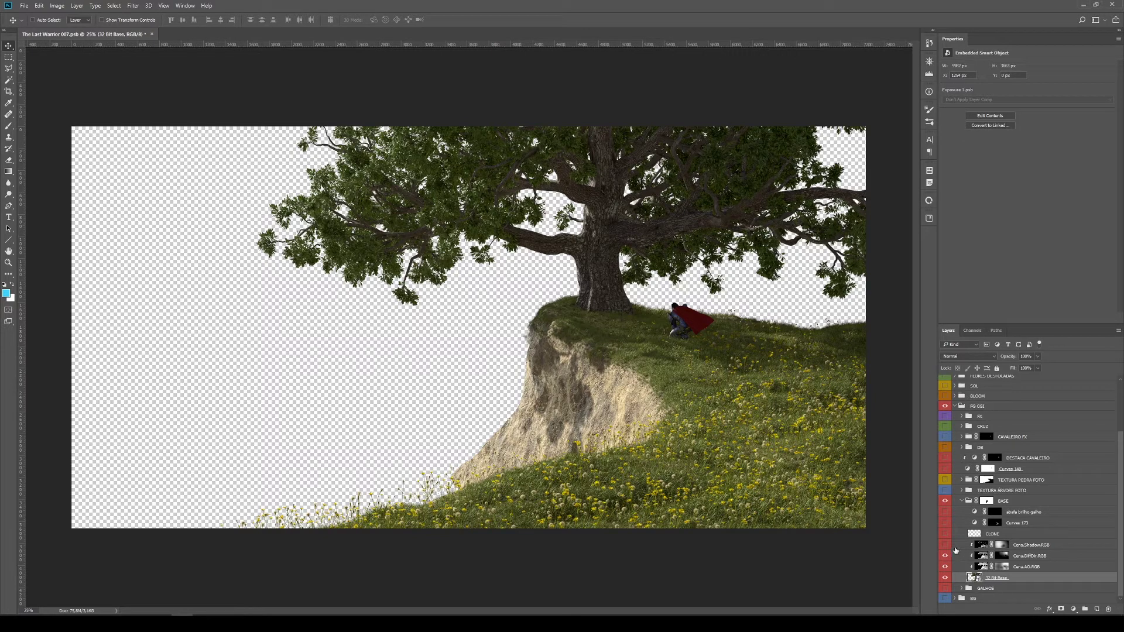
click(946, 545)
click(1039, 547)
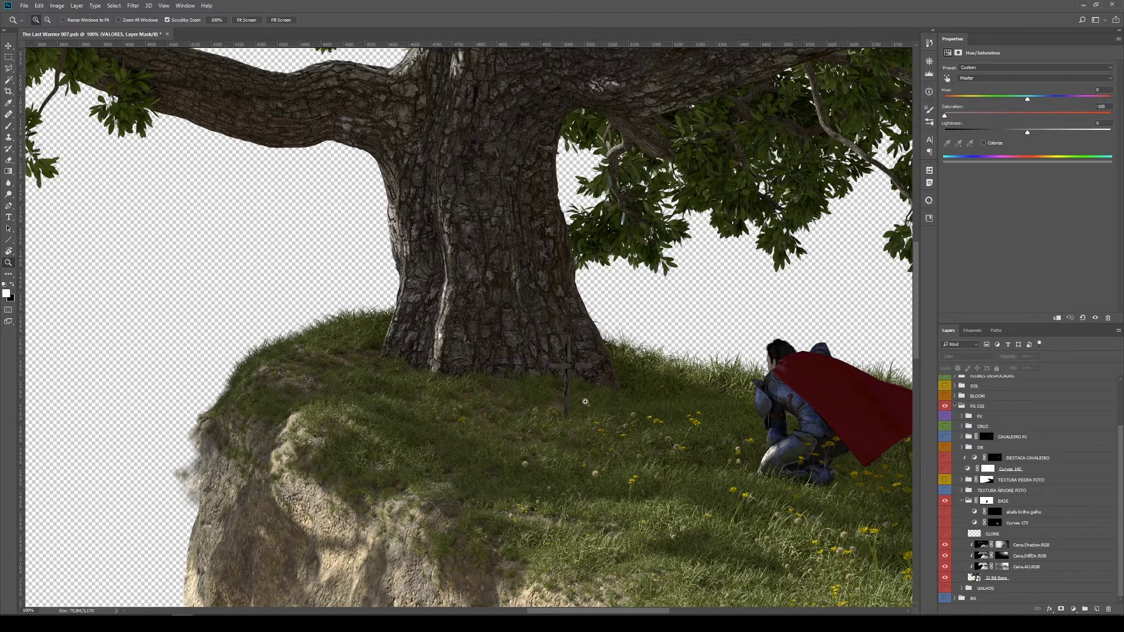
- Turn on the CLONE layer removing the cross, zoom out to 25%, and isolate the BG group
click(944, 533)
key(alt)
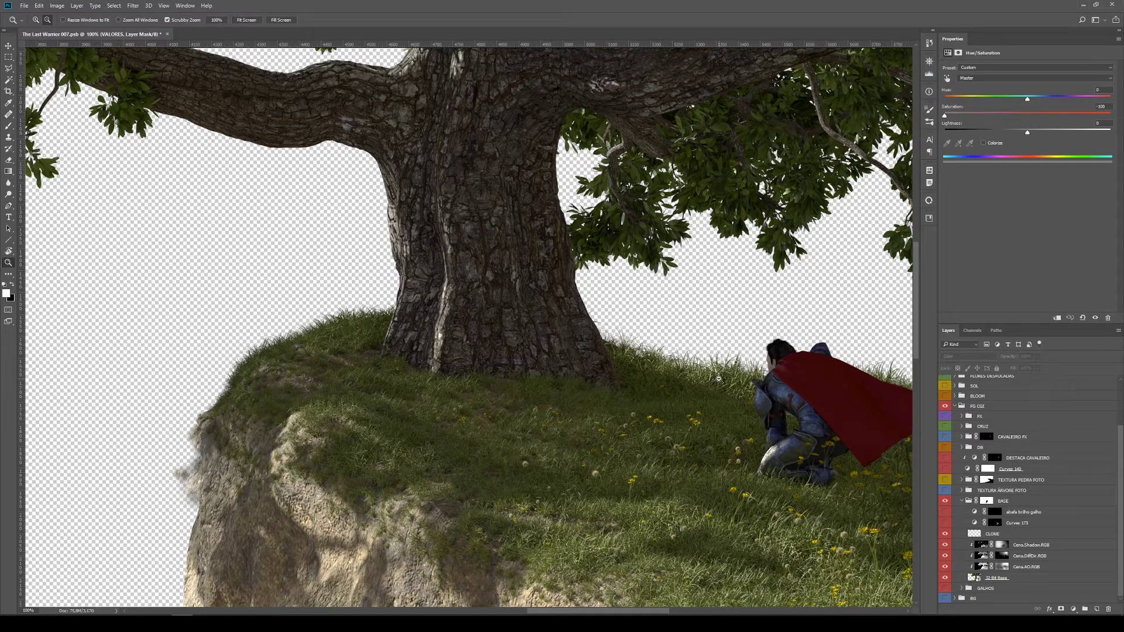
alt+click(718, 379)
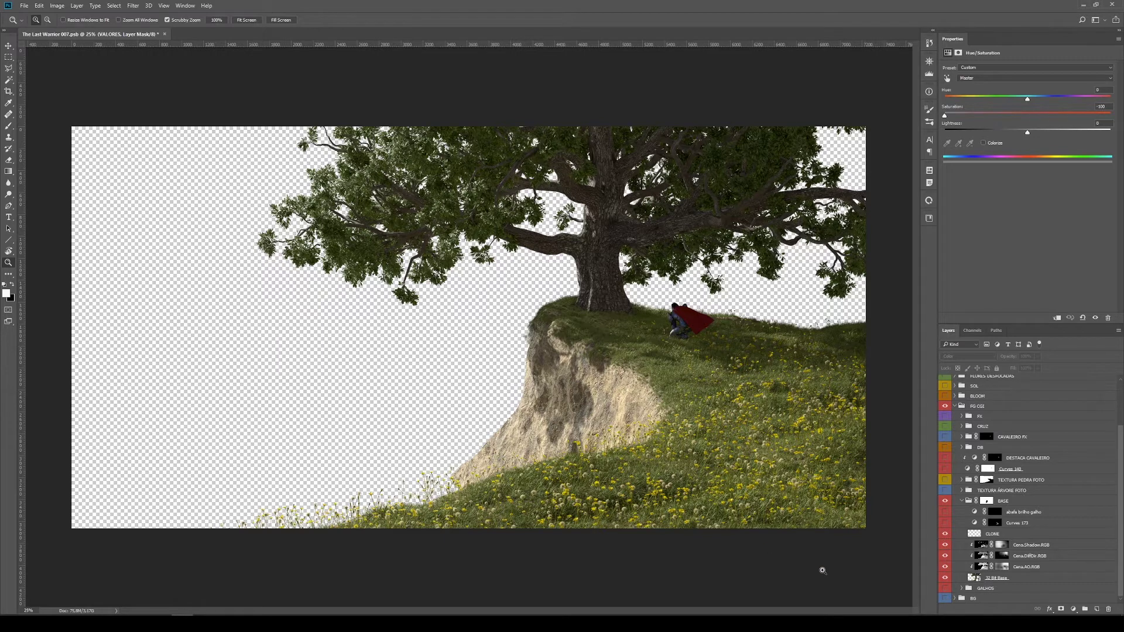
click(945, 598)
click(955, 599)
key(i)
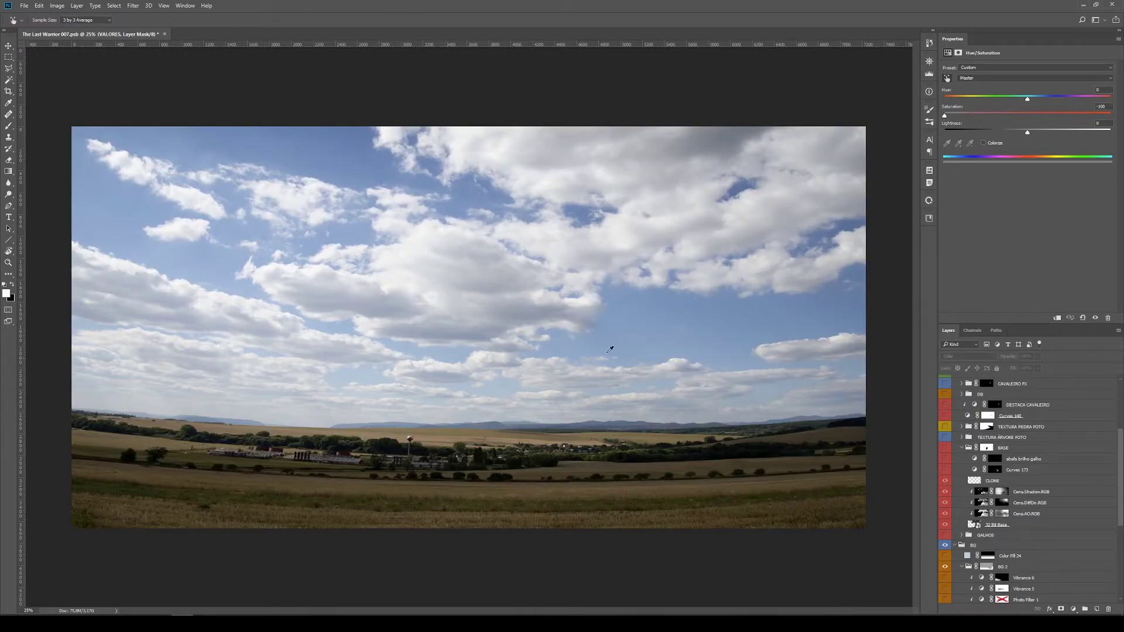
- Restore the composite, enable the SKY fill layers and Vibrance 5 and 6, and select the BG 2 mask
key(ctrl+z)
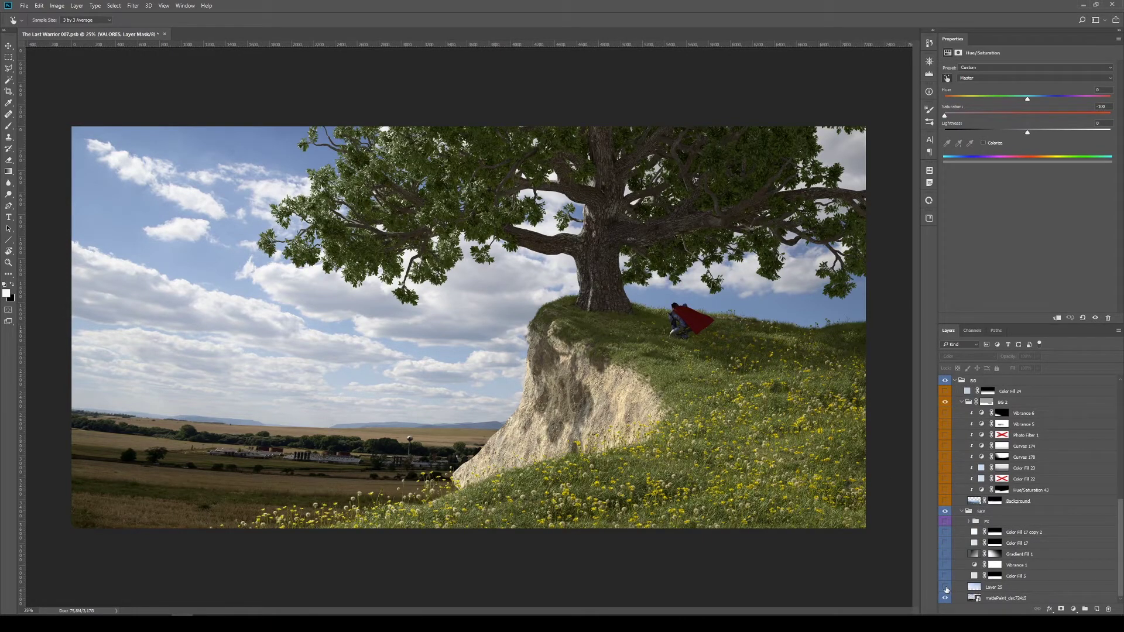
drag(945, 587, 945, 532)
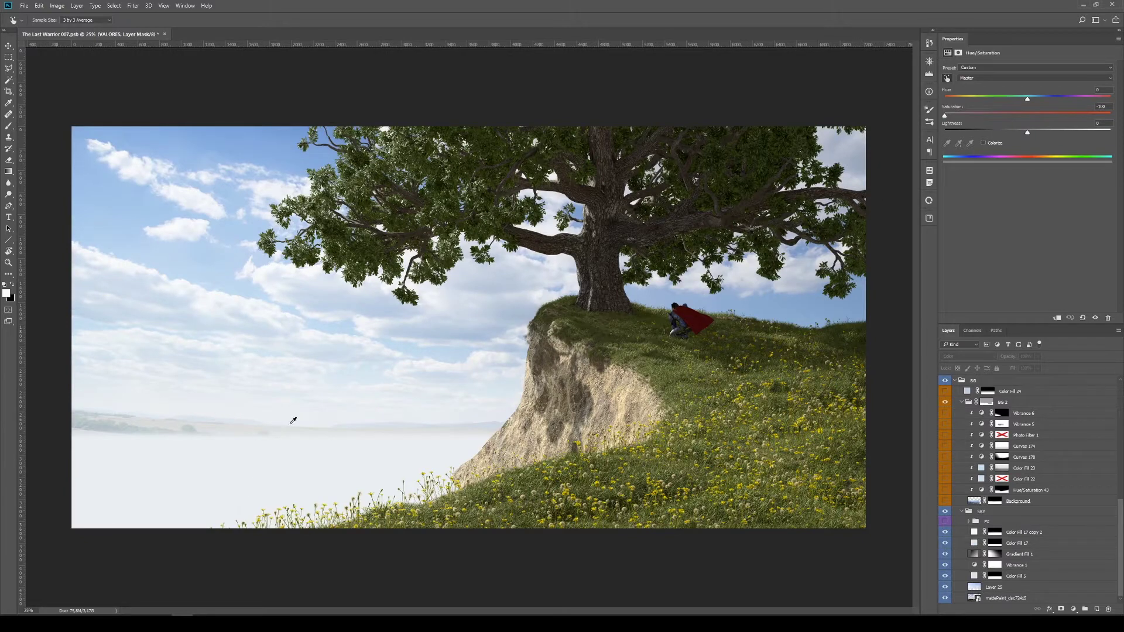
click(962, 511)
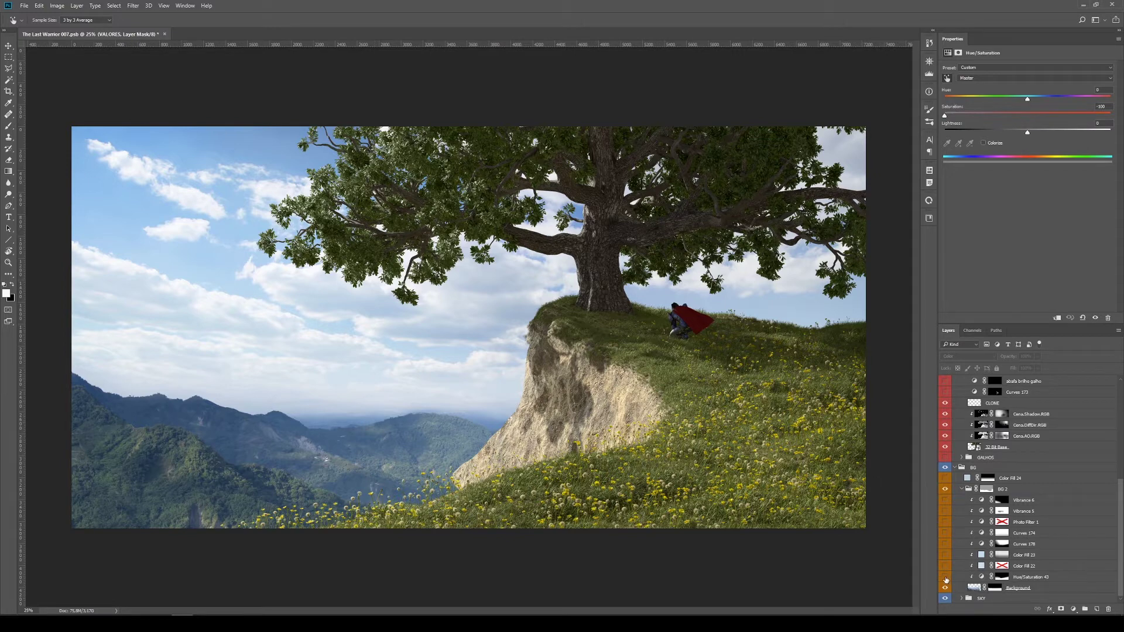
drag(944, 511, 945, 500)
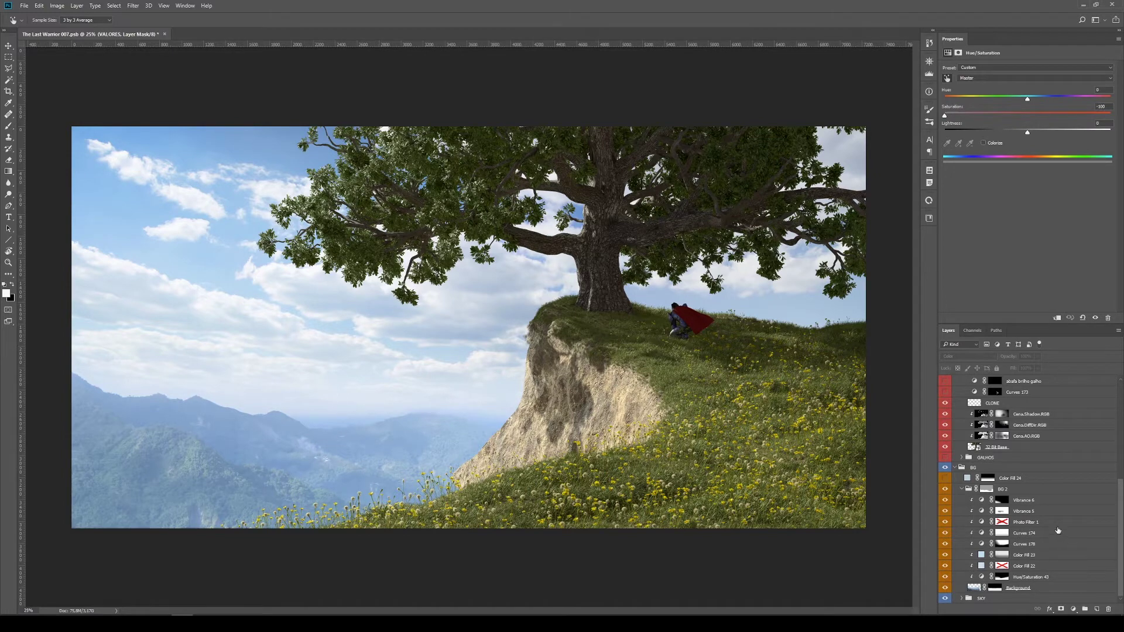
click(988, 489)
key(z)
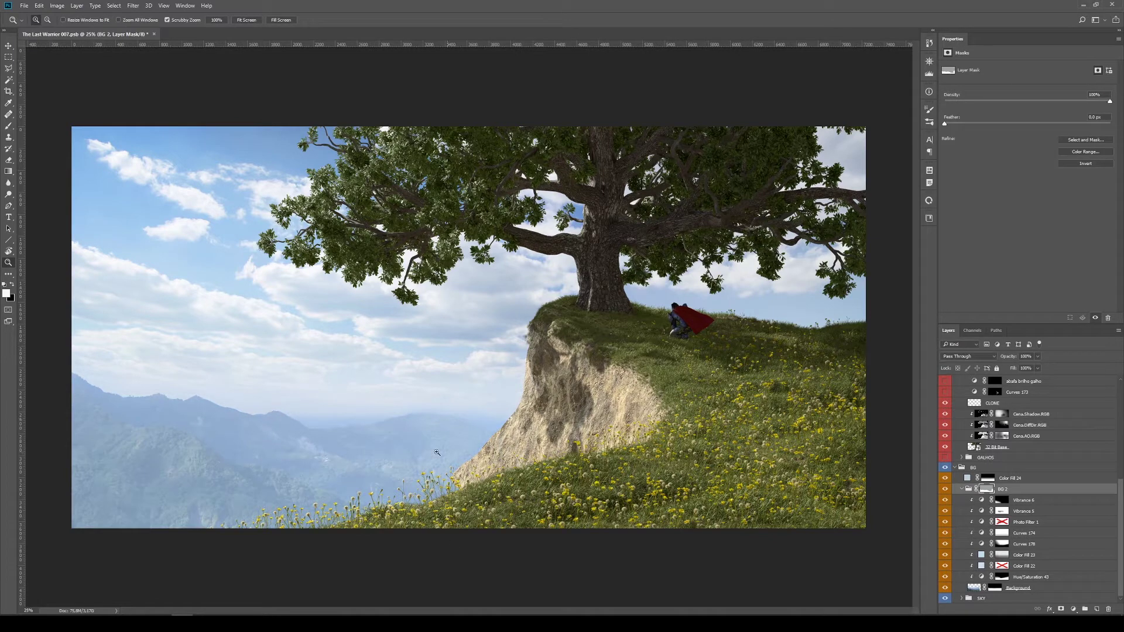
- Collapse BG, turn on Curves 173 and abafa brilho galho, and collapse BASE
click(955, 469)
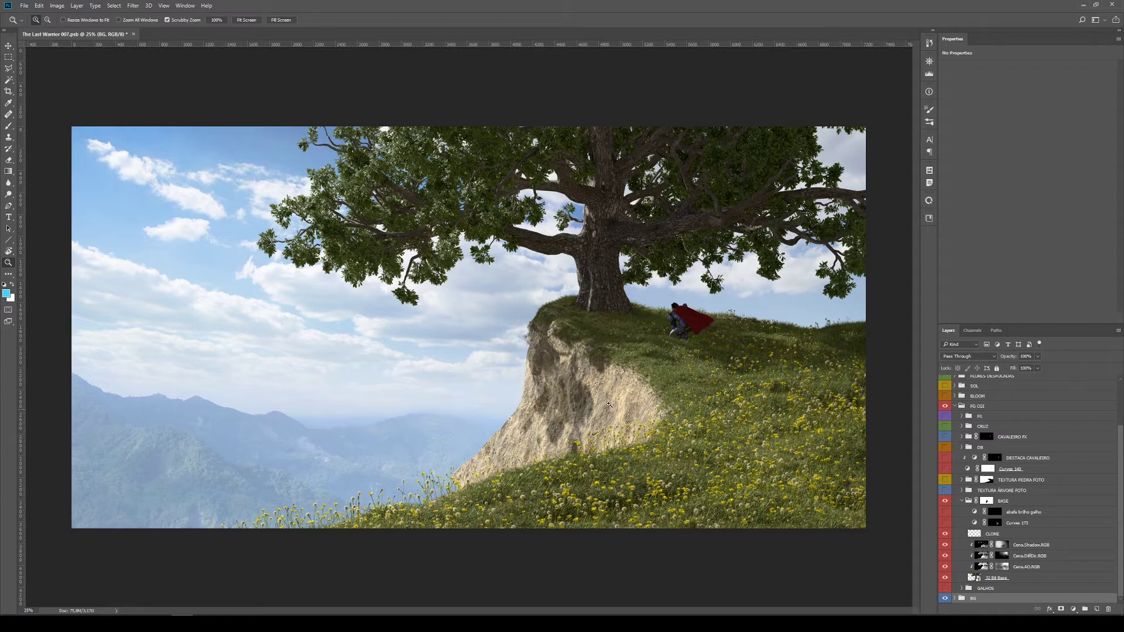
drag(949, 522, 944, 512)
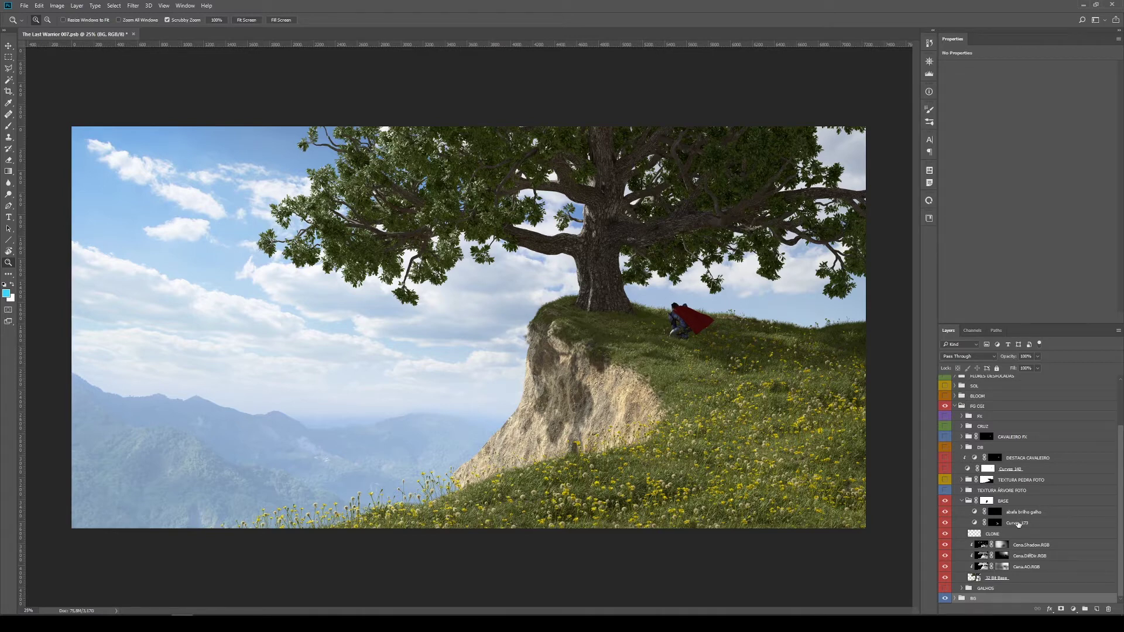
click(962, 501)
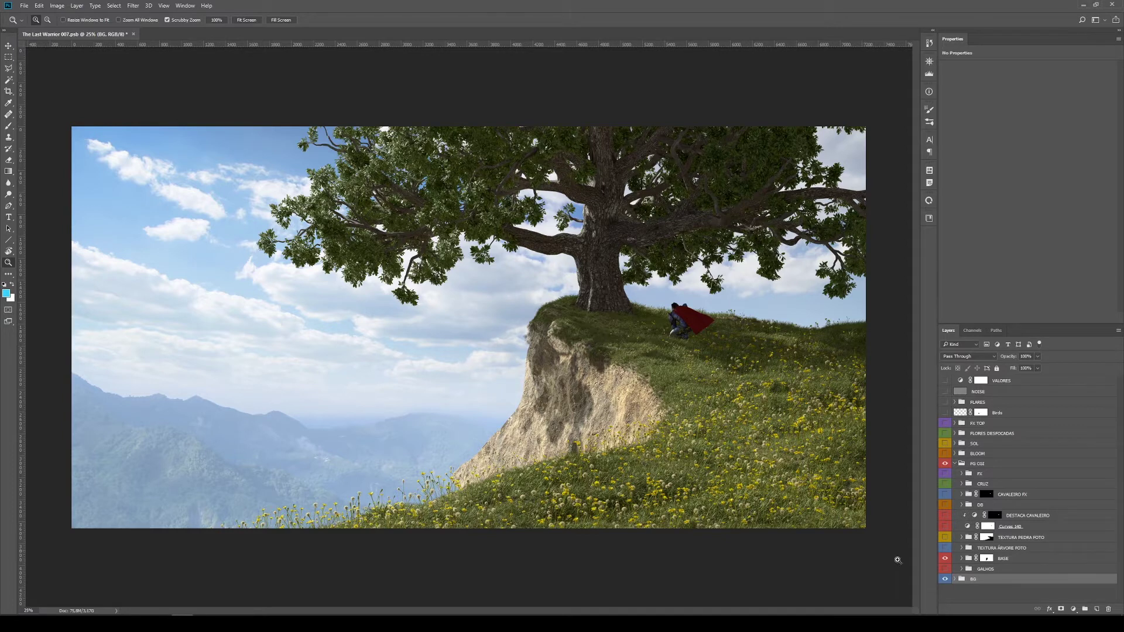
- Turn on the GALHOS branches and TEXTURA ÁRVORE FOTO trunk texture, and expand that group
click(945, 568)
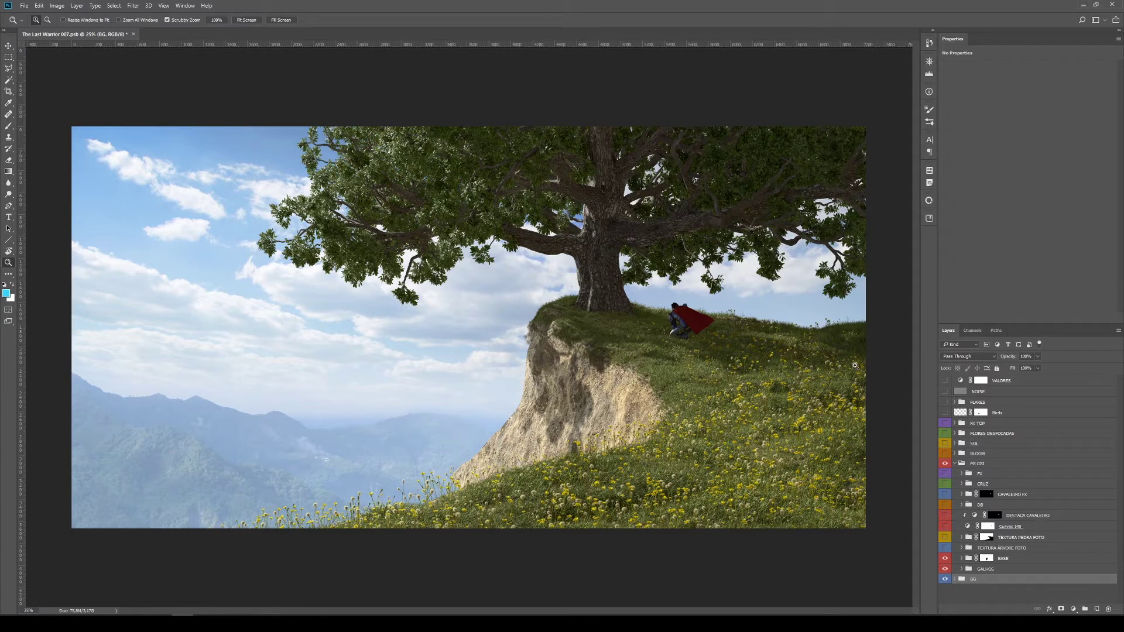
key(l)
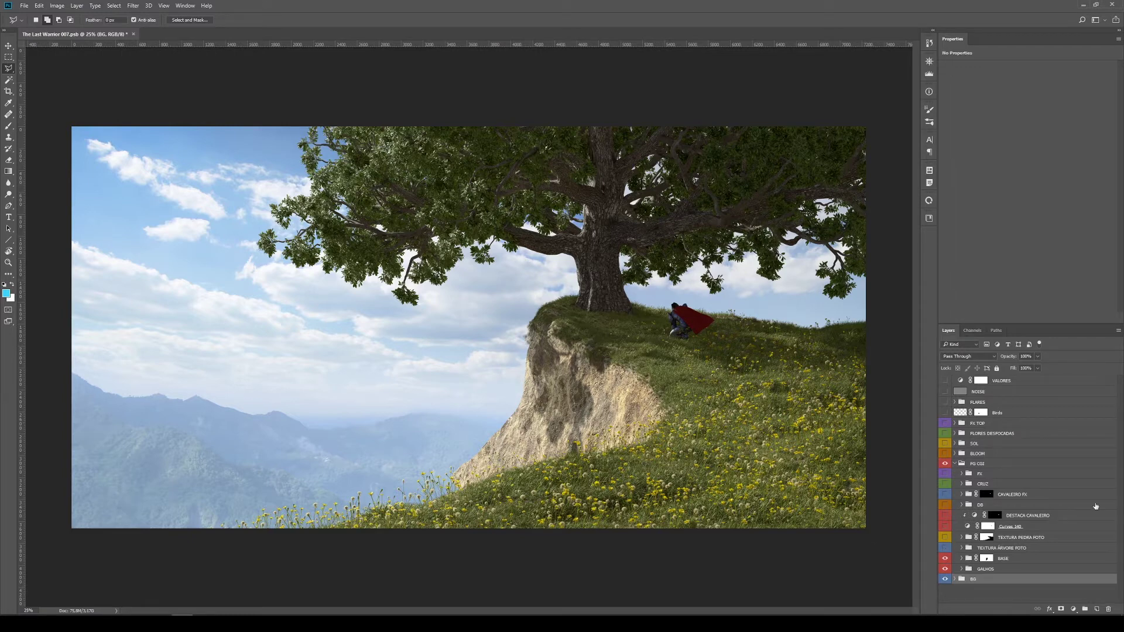
click(945, 549)
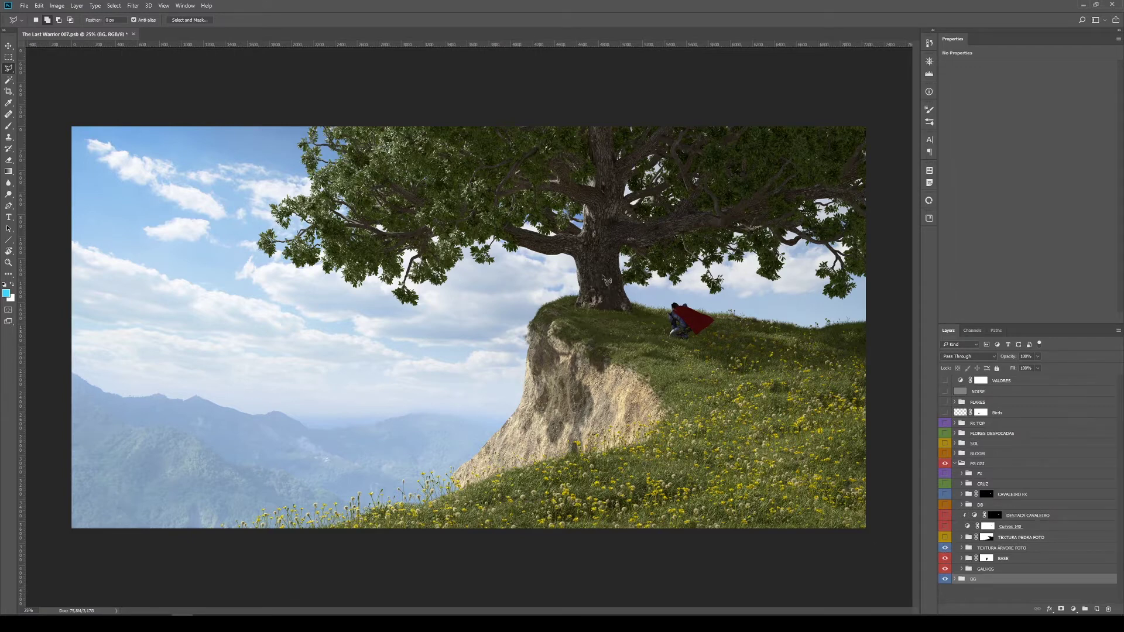
click(962, 548)
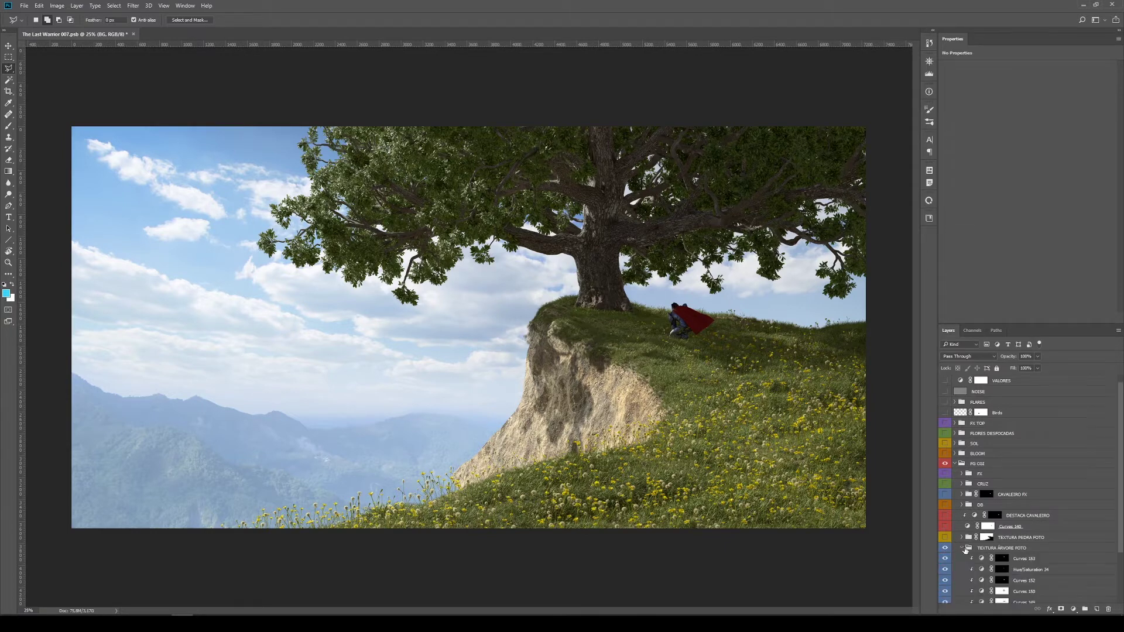
- Hide Curves 183 and Hue/Saturation 24, then toggle and inspect the Base Árvore mask
drag(945, 511, 946, 547)
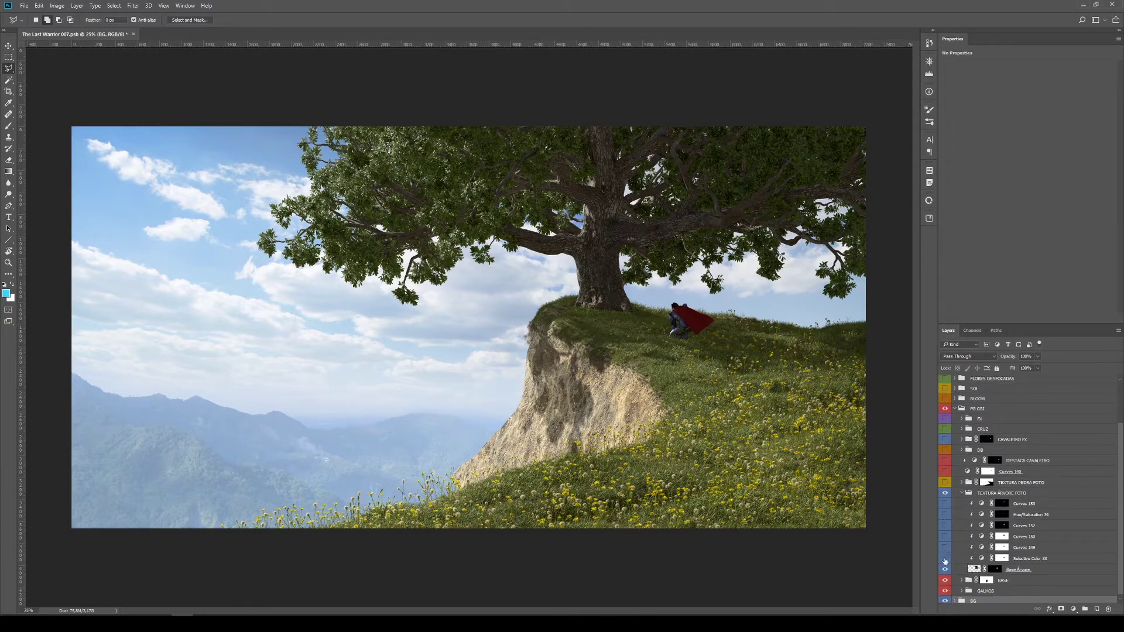
shift+click(995, 571)
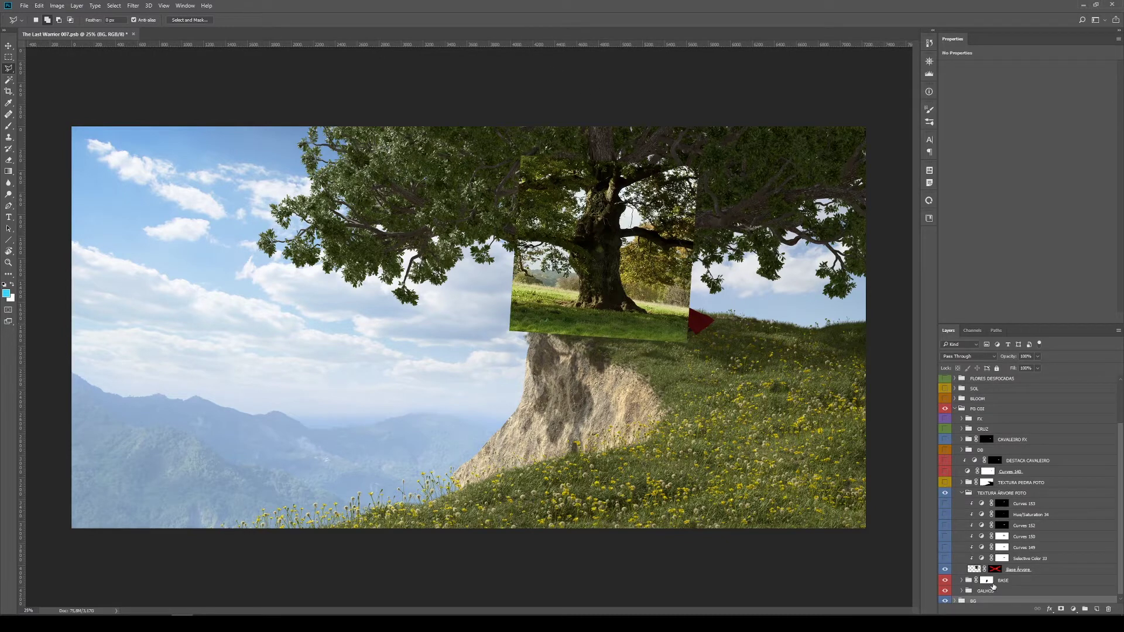
shift+click(995, 569)
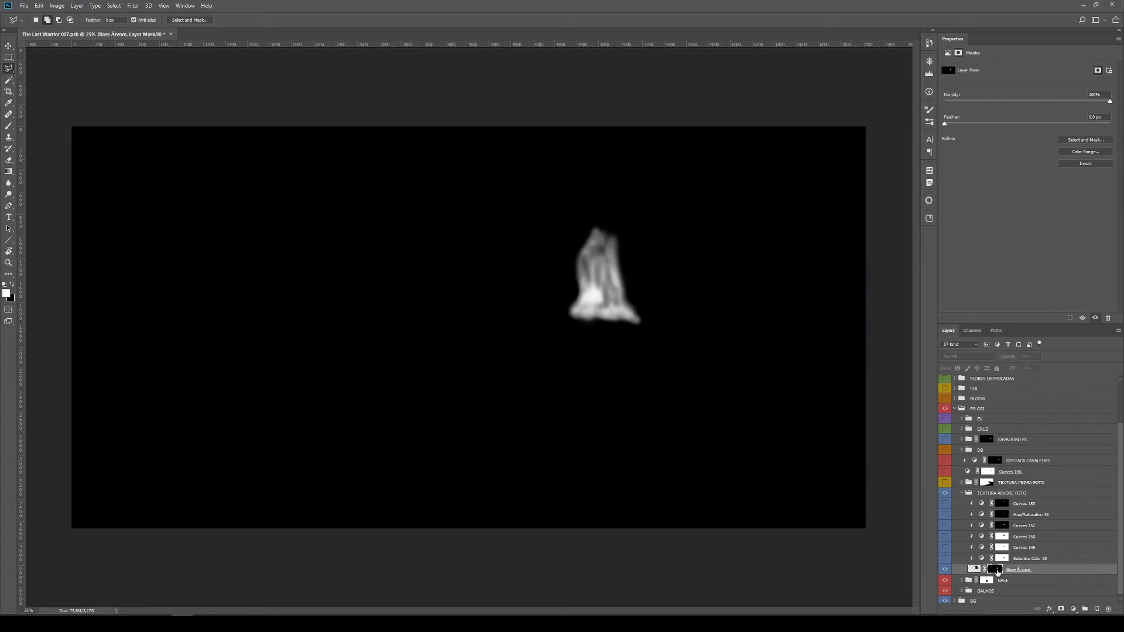
key(z)
click(614, 282)
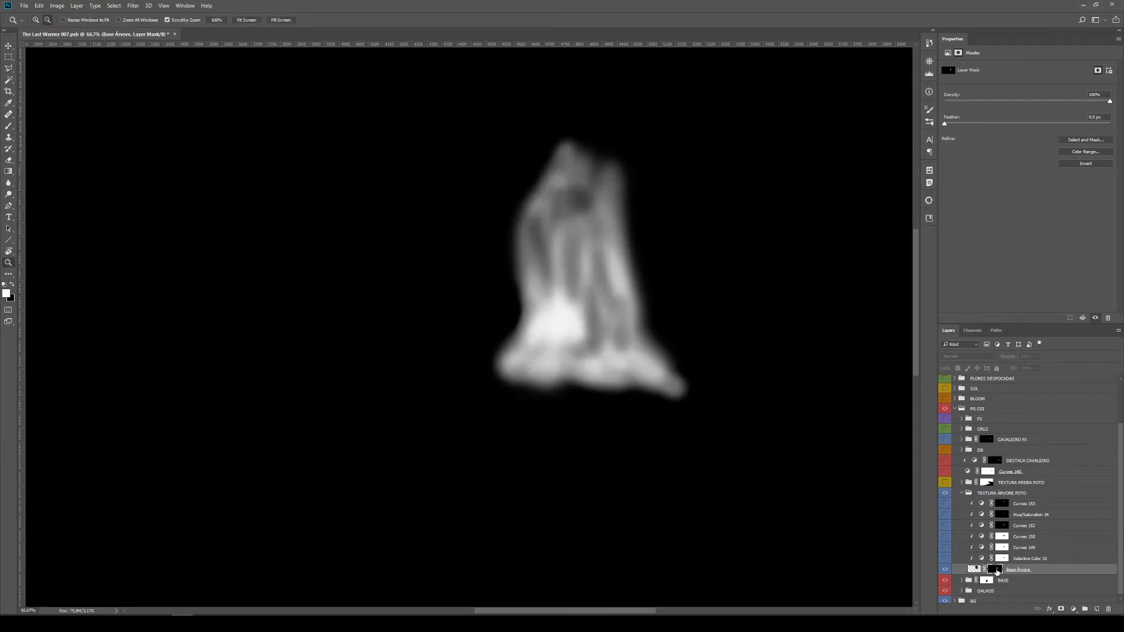
alt+click(995, 570)
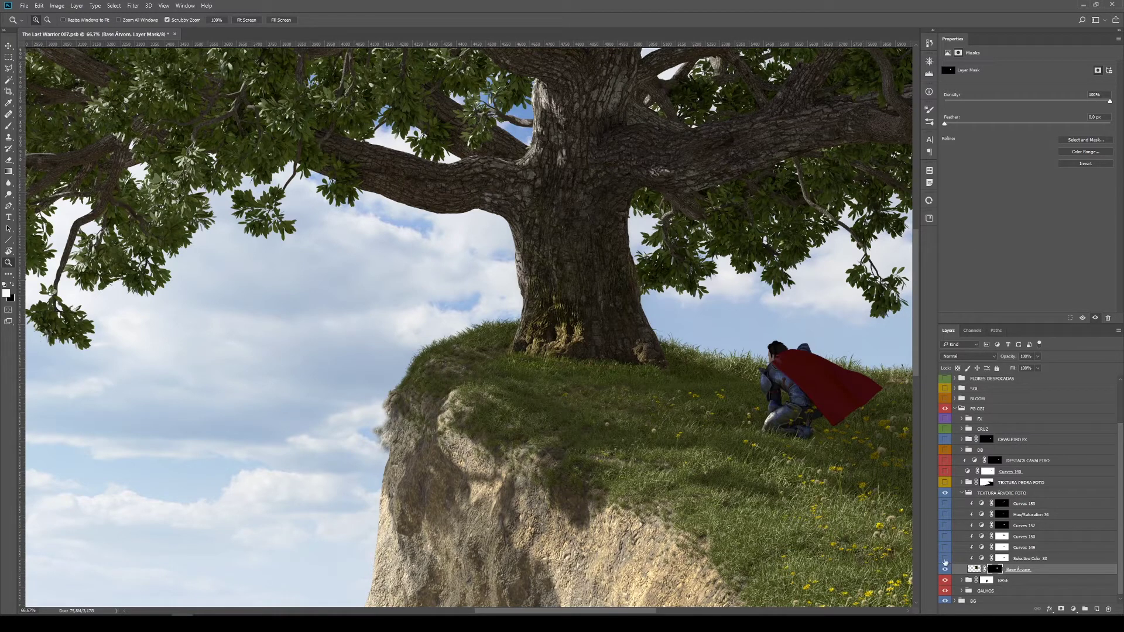
- Show, then hide, the TEXTURA ARVORE FOTO curves, leaving the raw TEXTURA PEDRA FOTO rock photo visible
drag(945, 559, 945, 504)
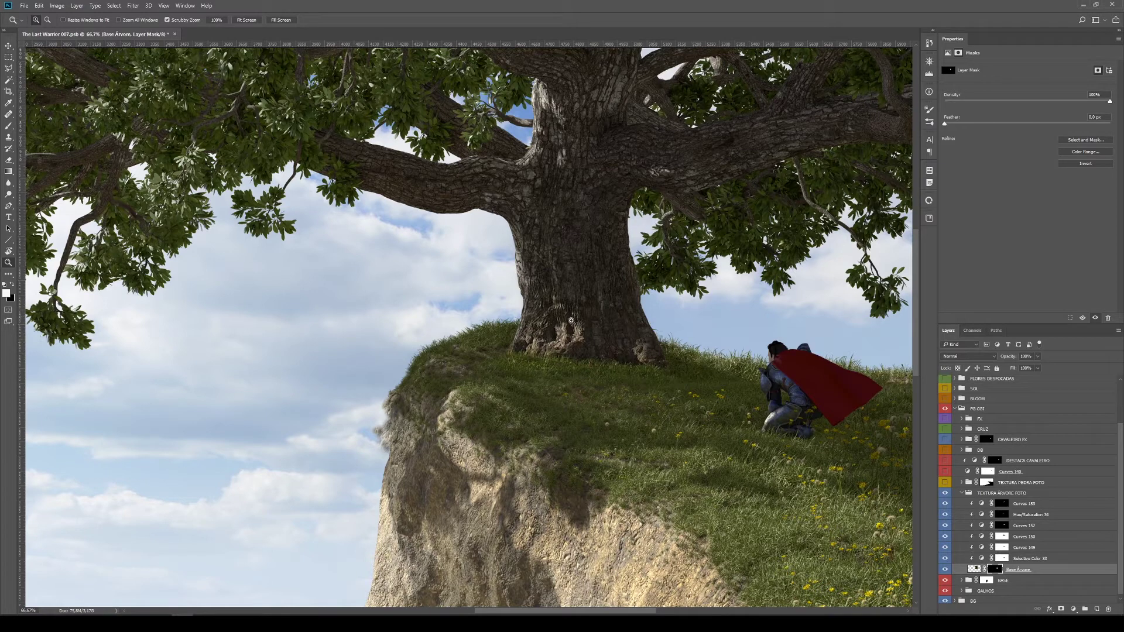
drag(951, 560, 941, 522)
click(945, 505)
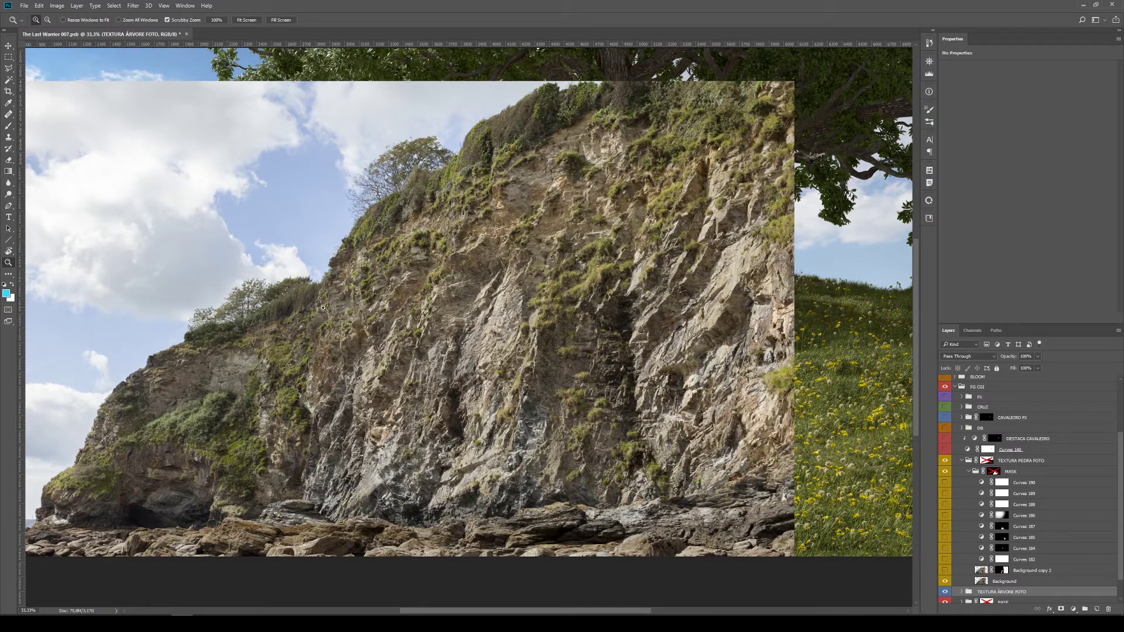
- Re-enable the TEXTURA PEDRA FOTO, MASK group and BASE layer masks, viewing the rock mask alone
shift+click(988, 463)
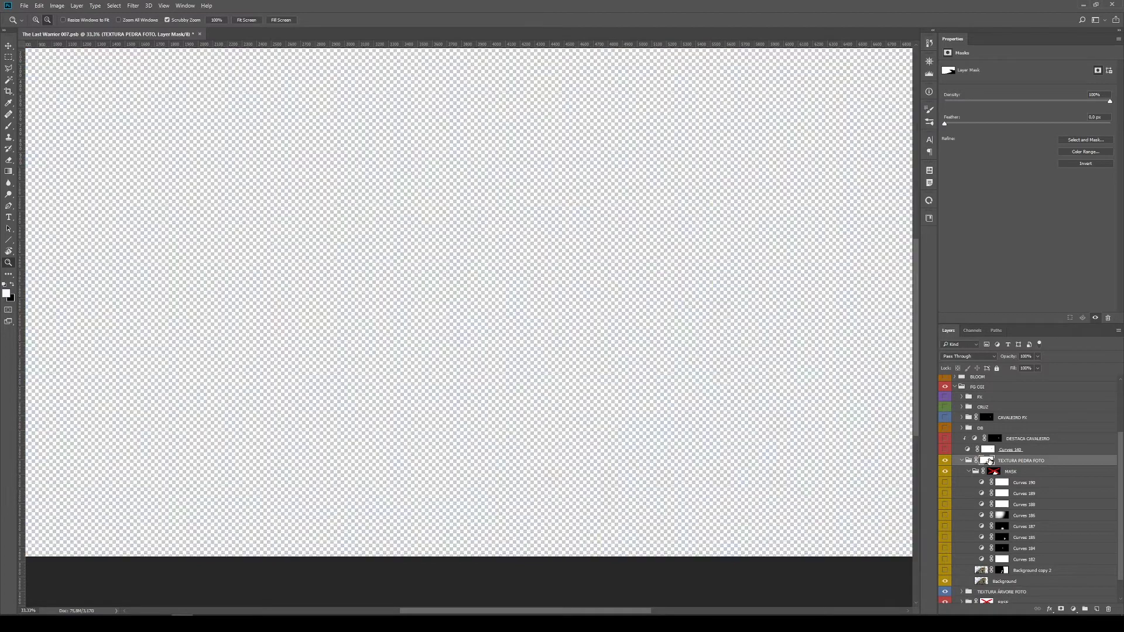
alt+click(989, 461)
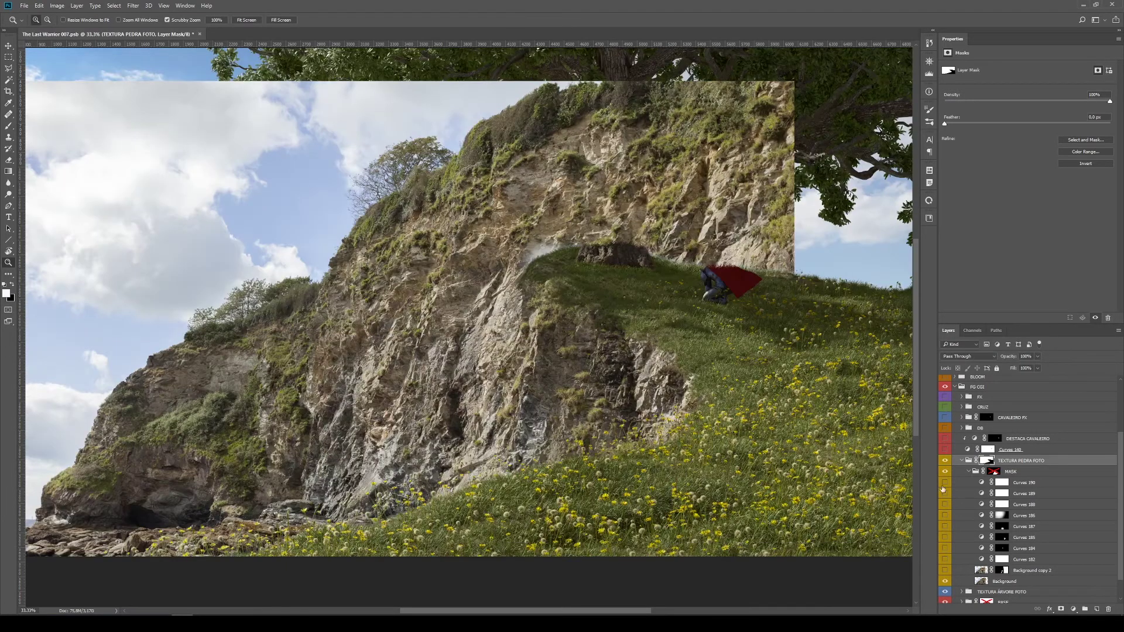
shift+click(993, 471)
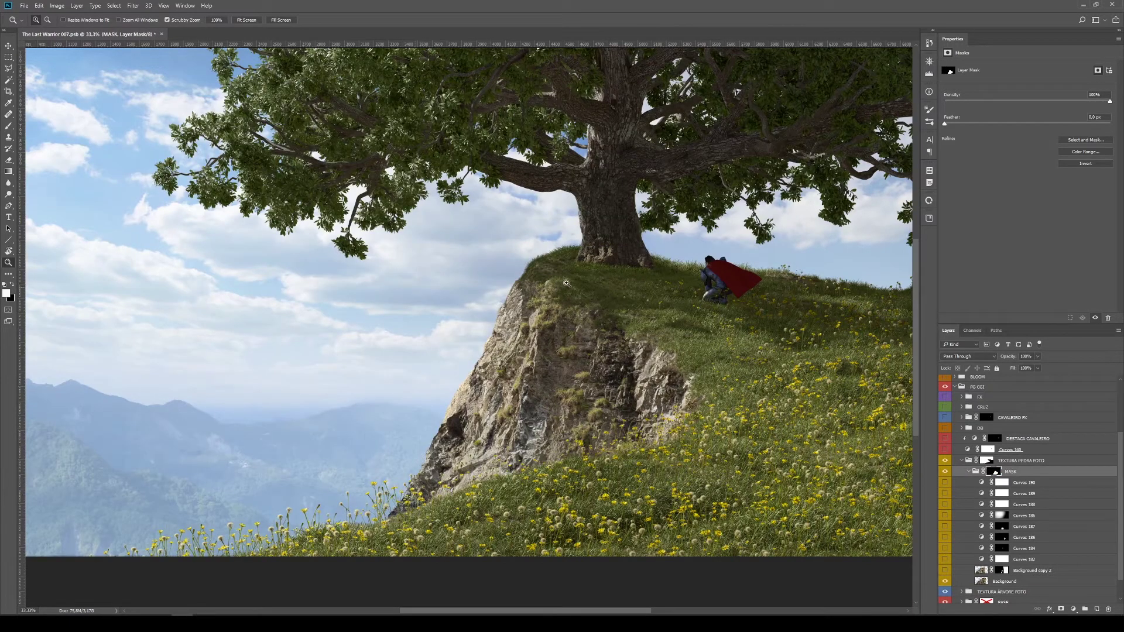
scroll(995, 527, down, 2)
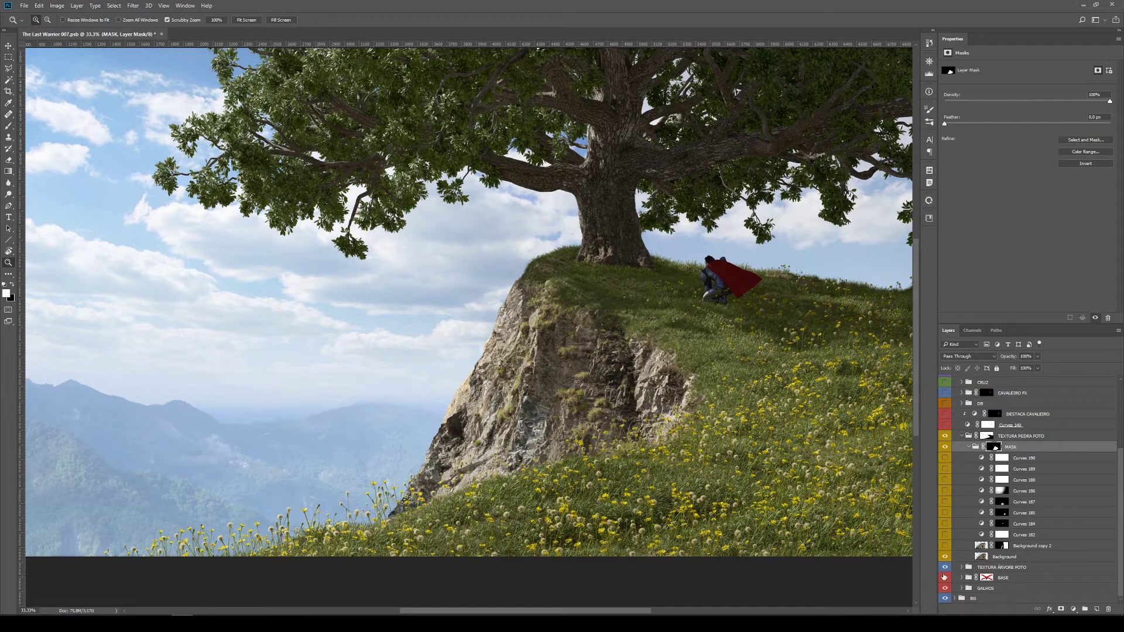
click(987, 579)
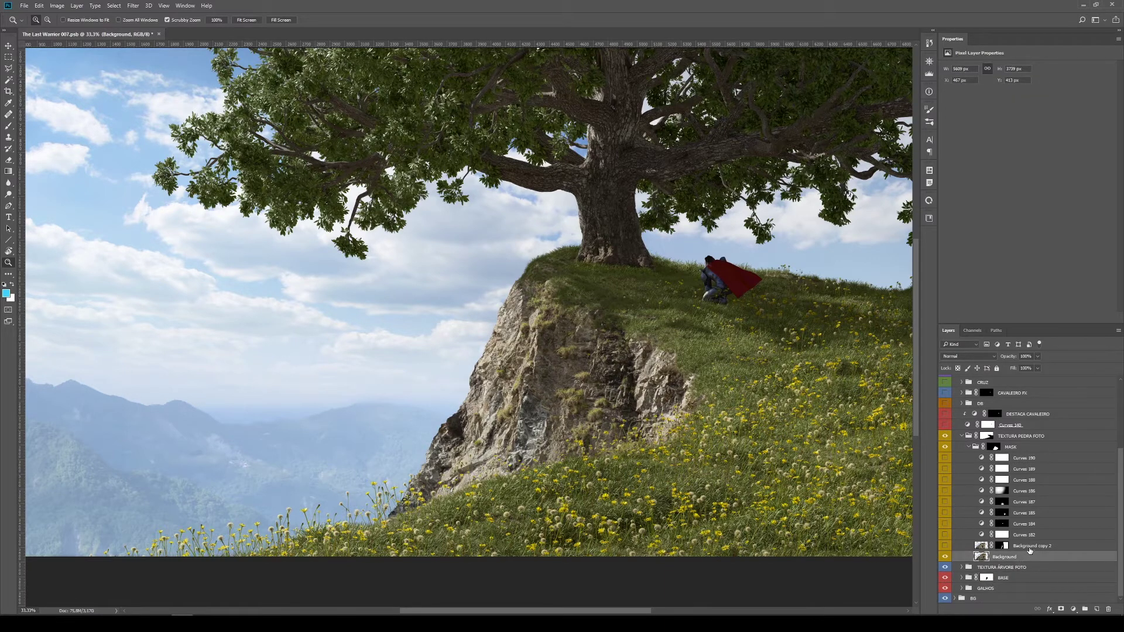
- Show Background copy 2, then inspect Curves 184's settings and Curves 186's mask on its own
click(1030, 546)
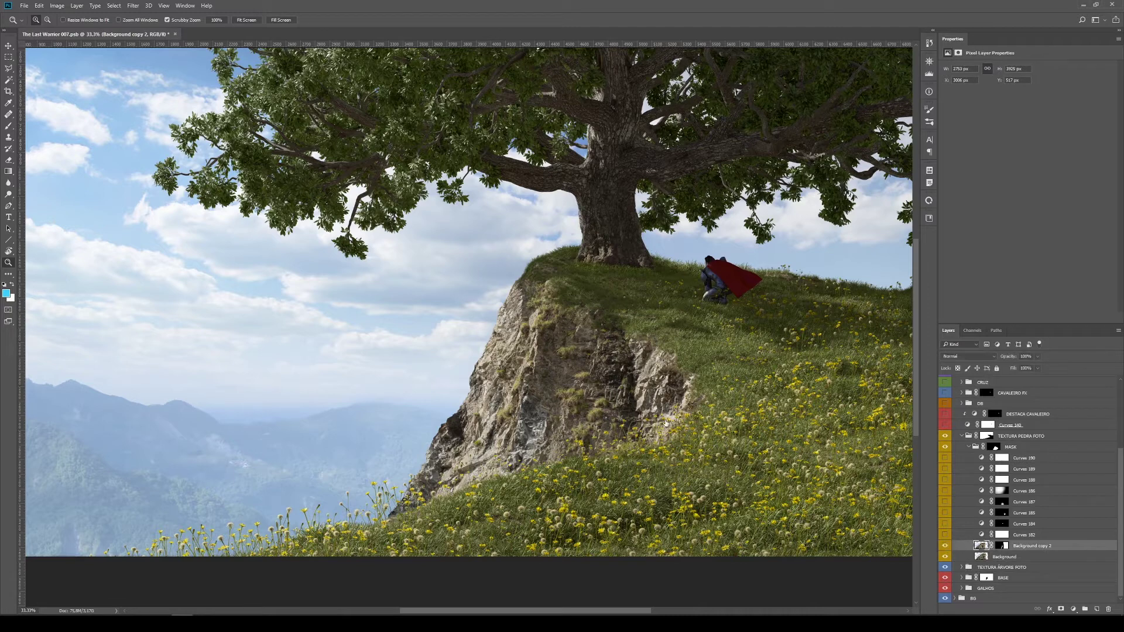
click(944, 546)
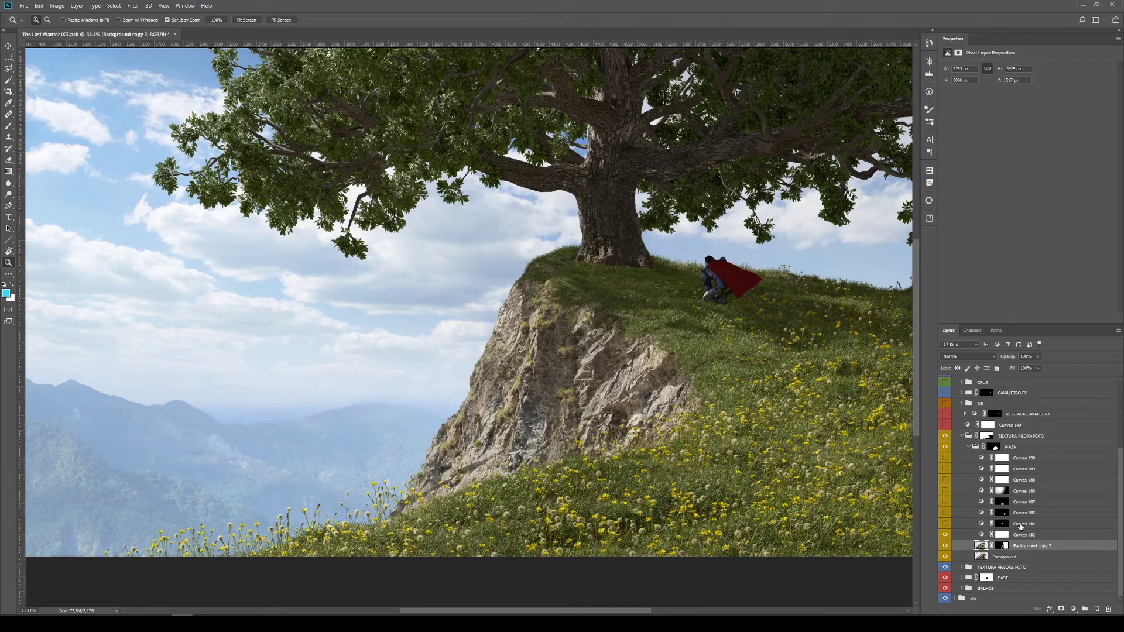
click(1020, 525)
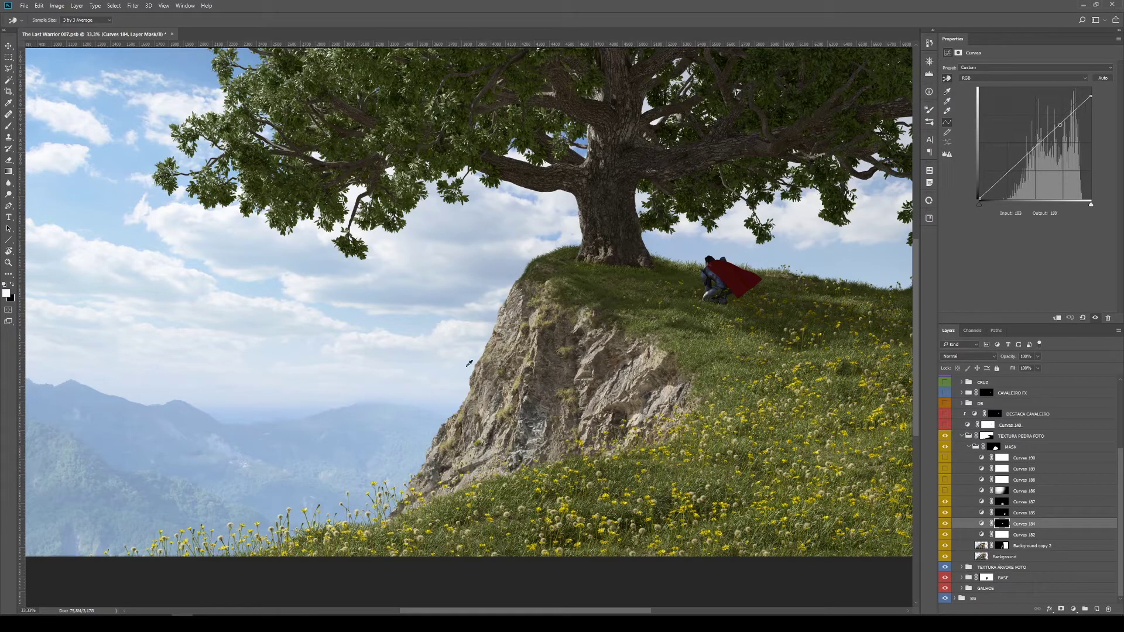
click(1001, 492)
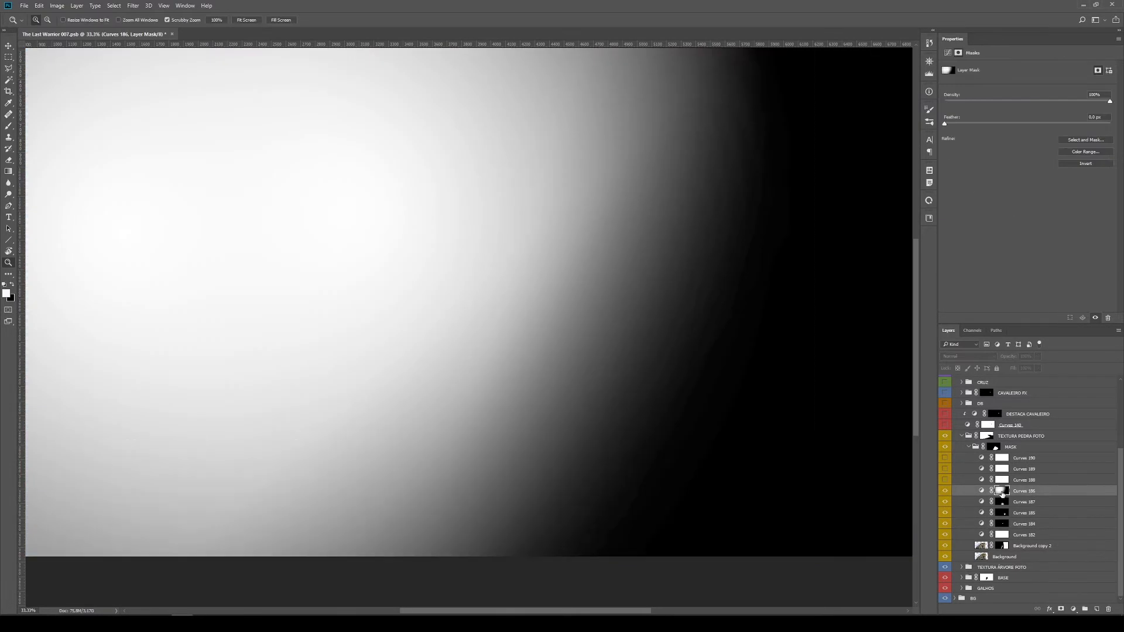
alt+click(1001, 492)
alt+click(1002, 491)
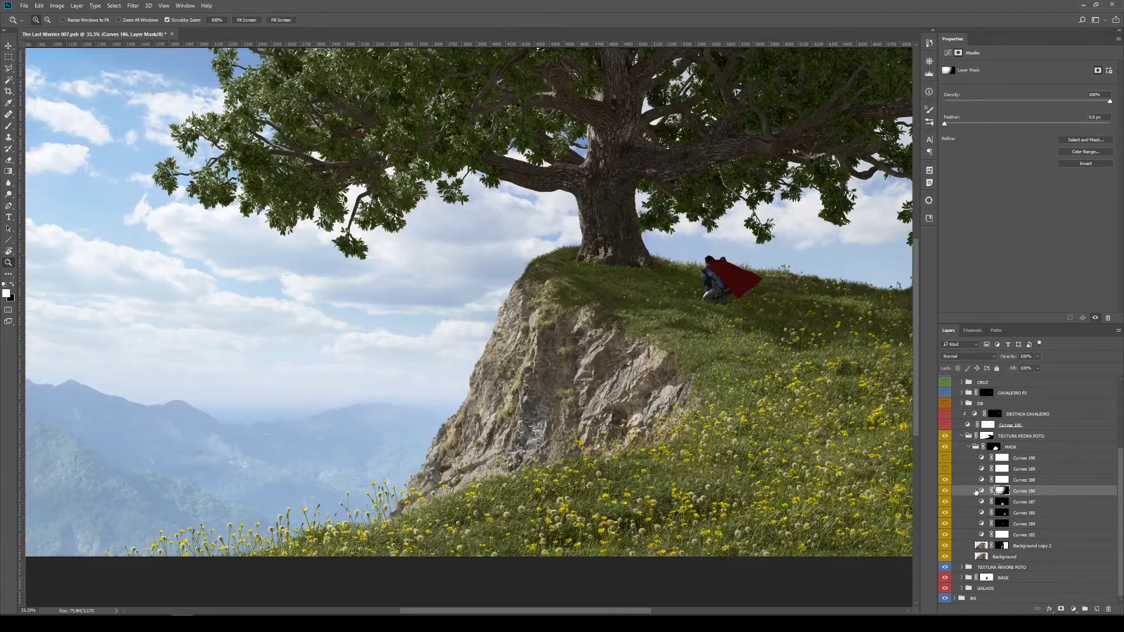
- Turn on Curves 189 and Curves 190, then collapse the TEXTURA PEDRA FOTO group
click(1034, 473)
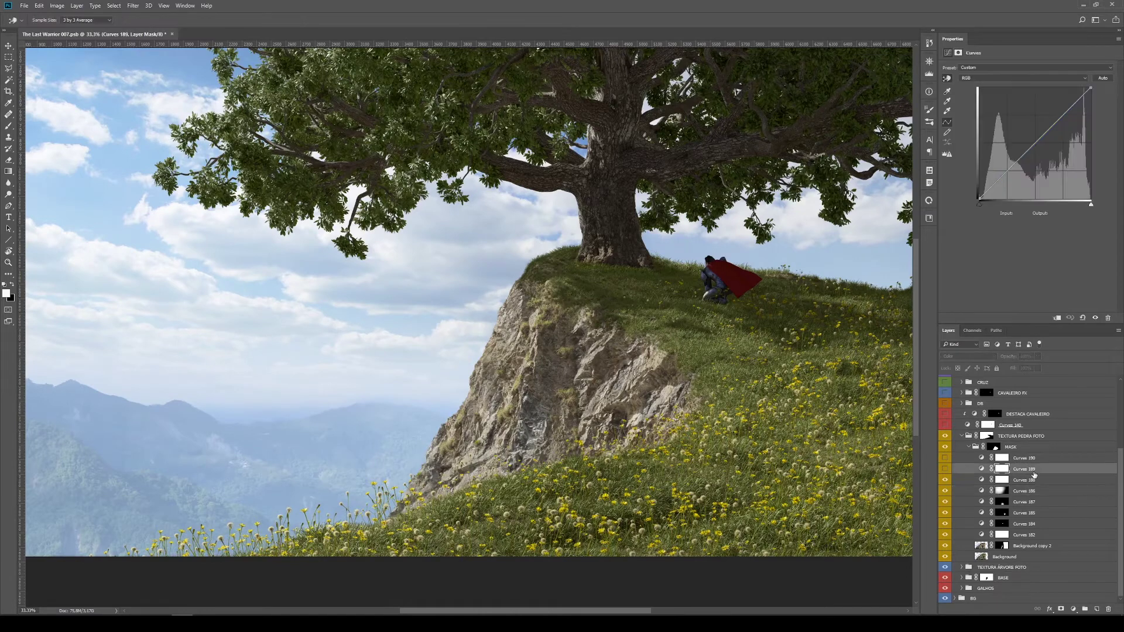
click(946, 468)
click(1047, 459)
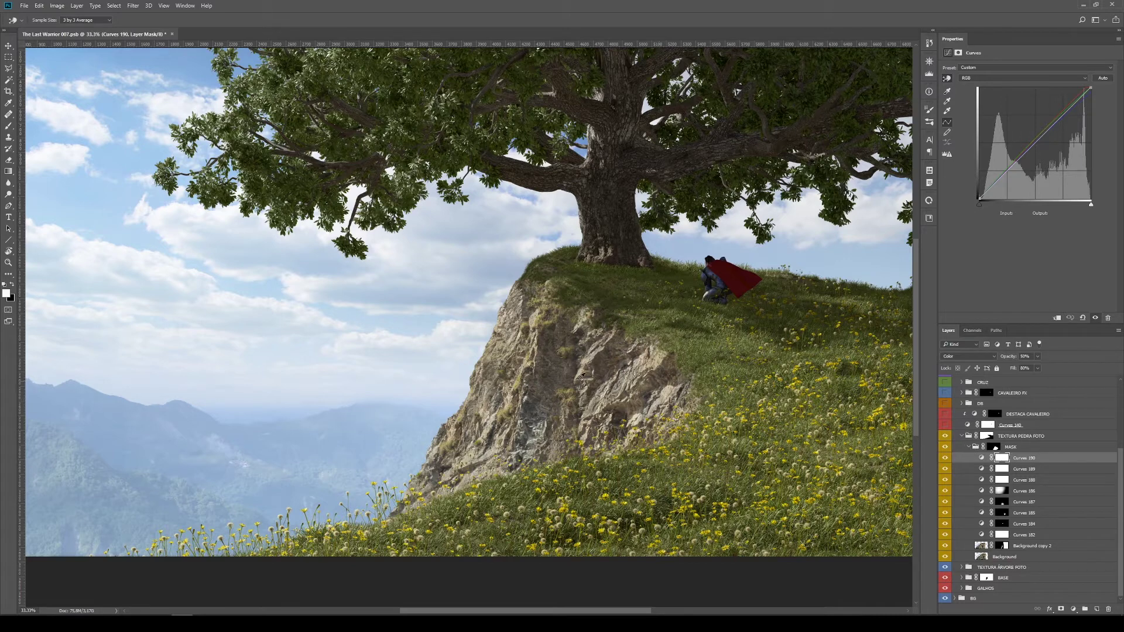
click(962, 437)
key(z)
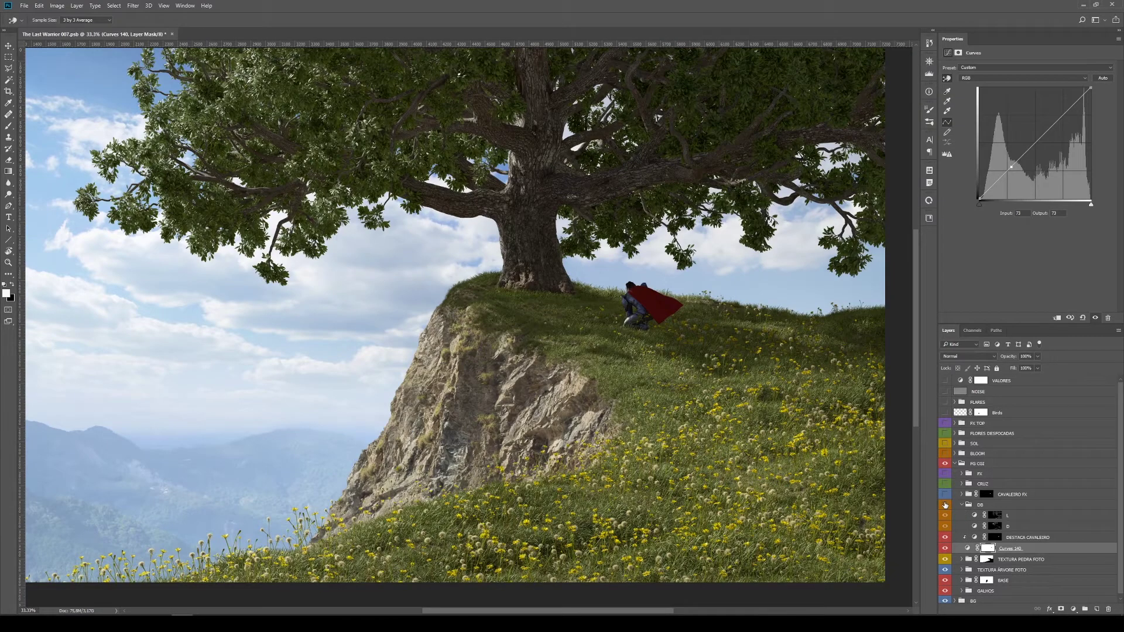
- Show the DB group, view layer L's and D's masks on their own, then collapse it
click(945, 504)
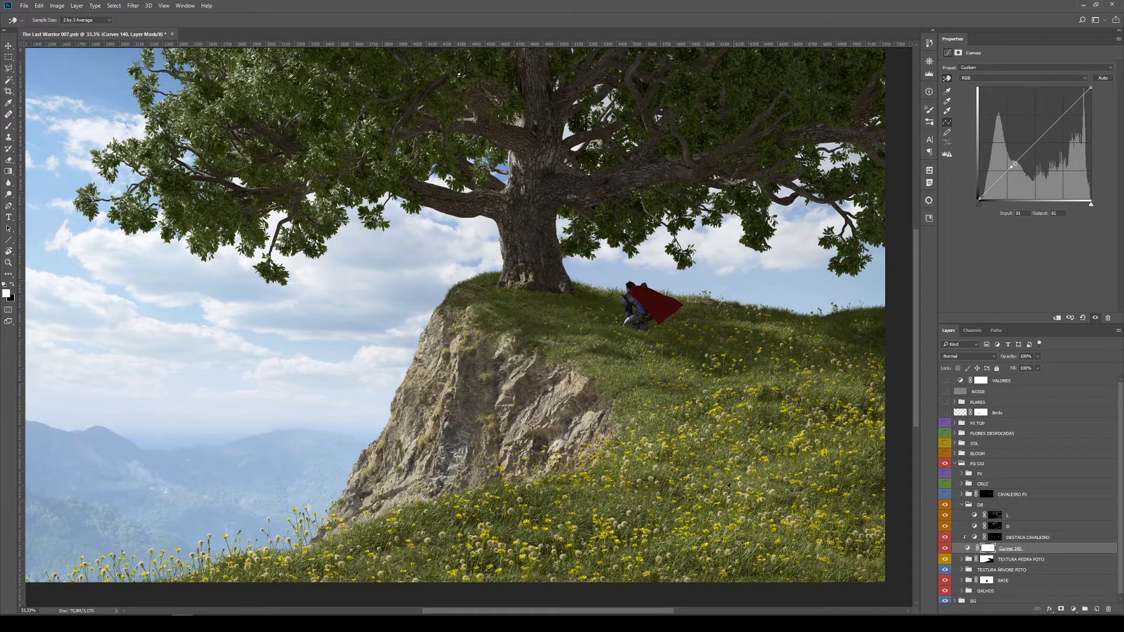
click(1020, 518)
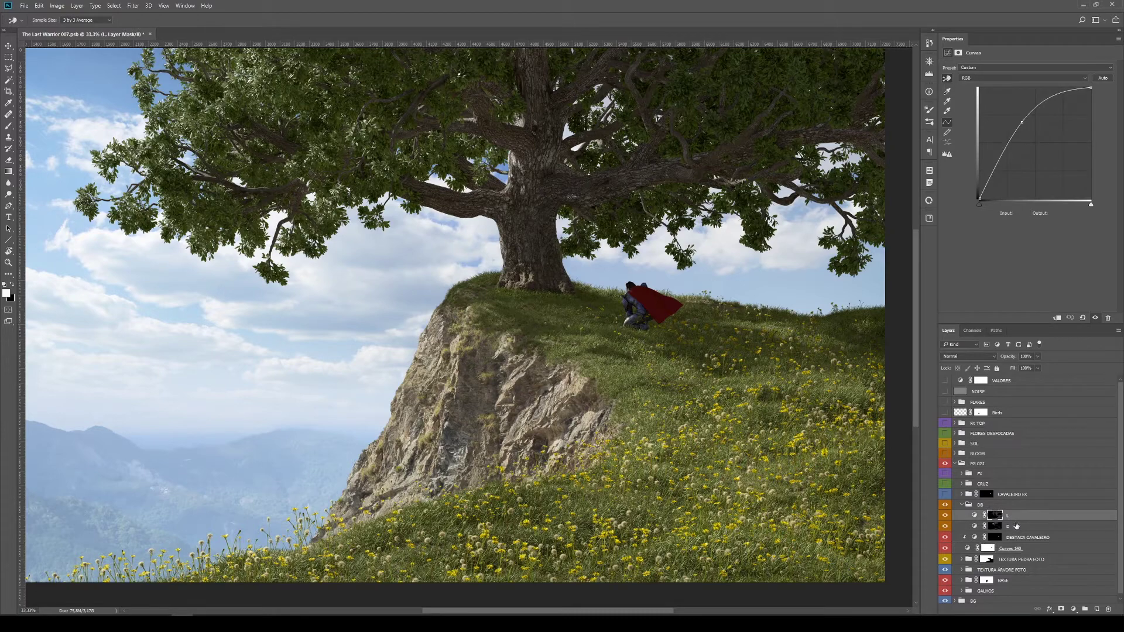
alt+click(997, 516)
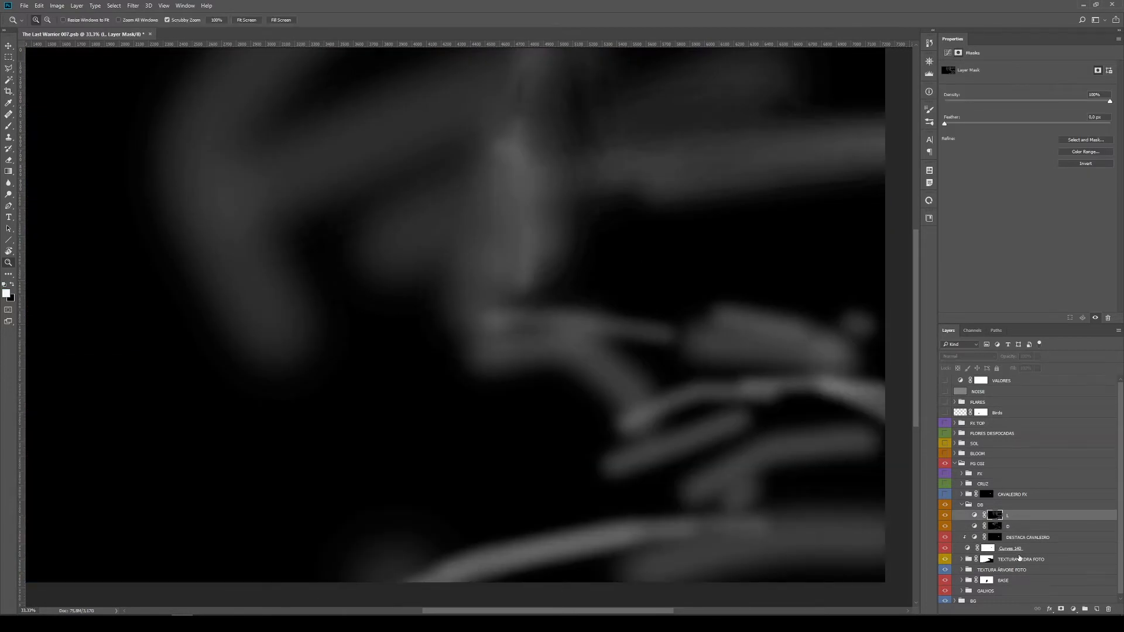
alt+click(995, 526)
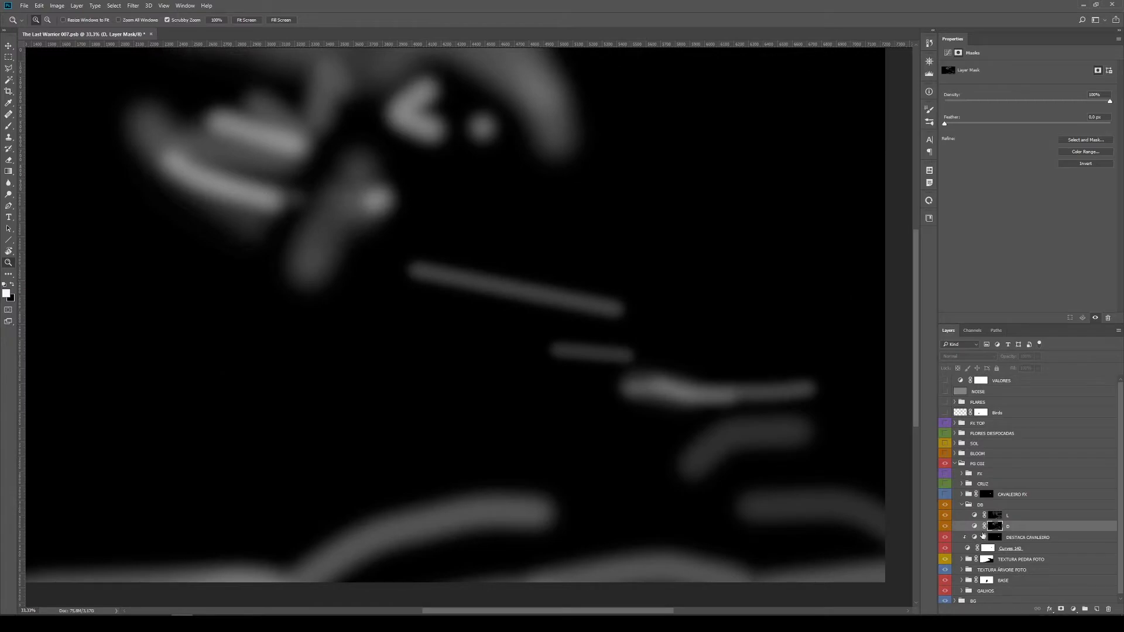
alt+click(995, 526)
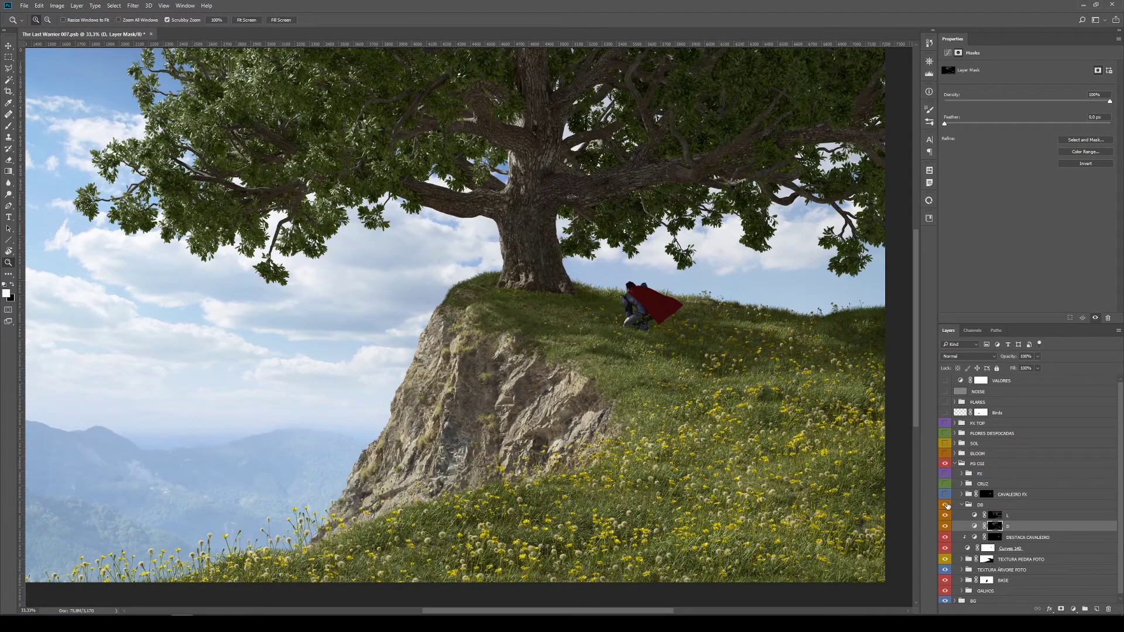
click(960, 504)
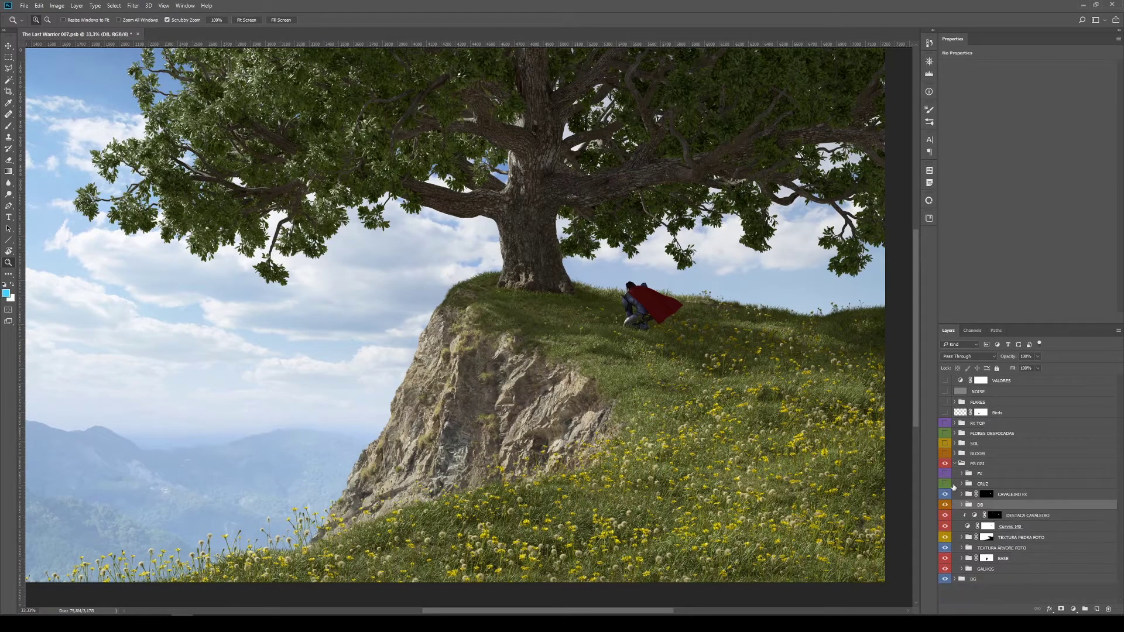
- Zoom to 200% on the knight and toggle CAVALEIRO FX off and on to compare lighting
click(691, 334)
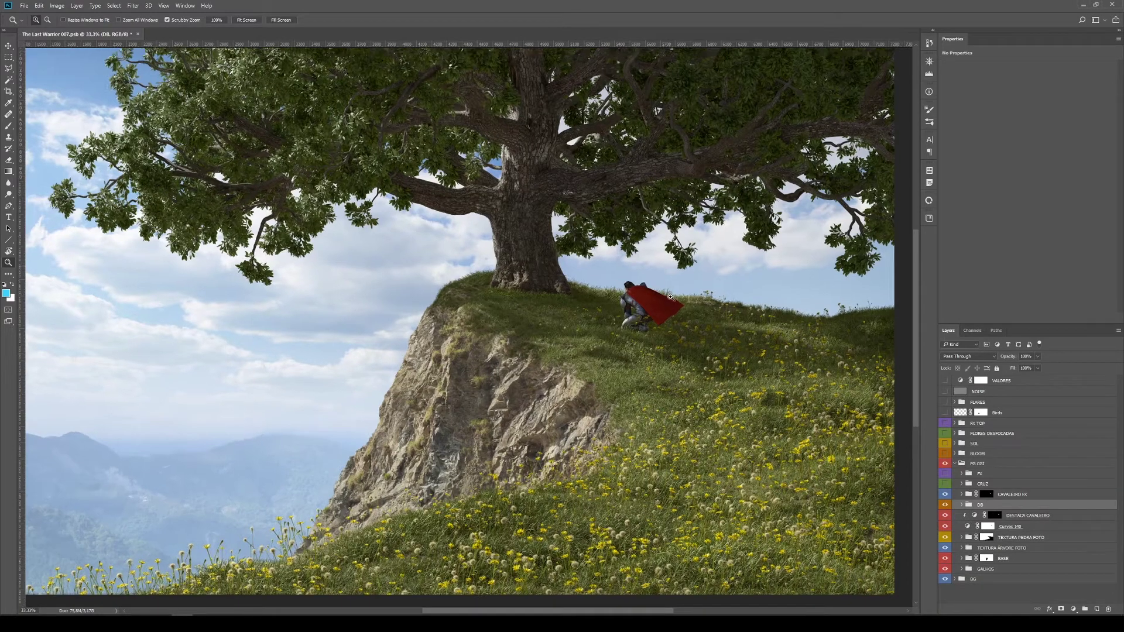
click(685, 375)
click(564, 326)
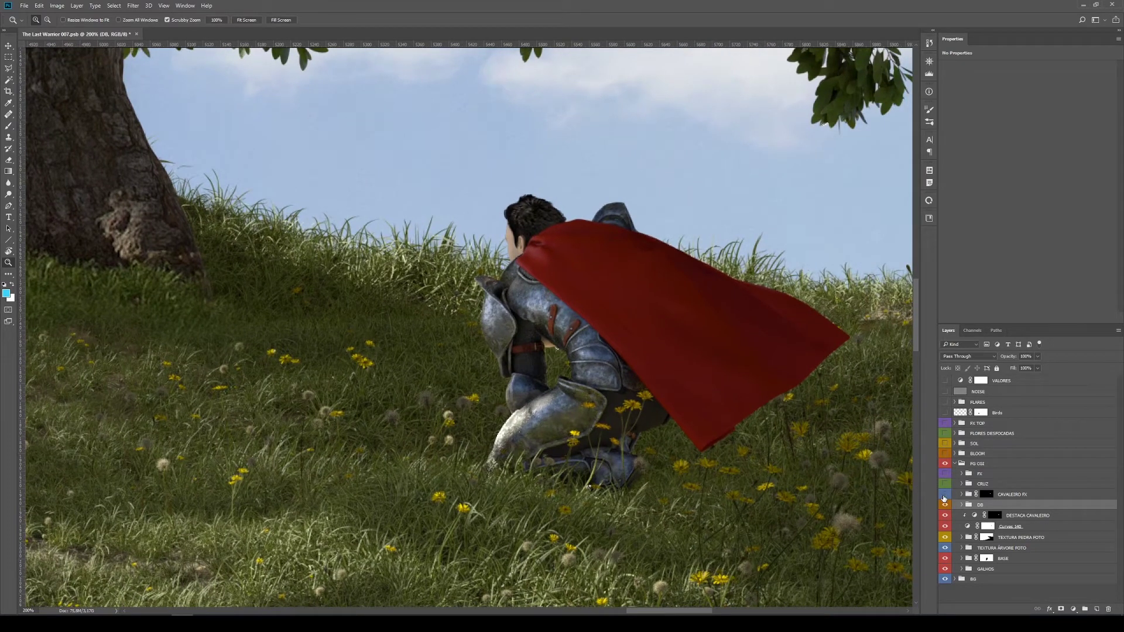
click(945, 495)
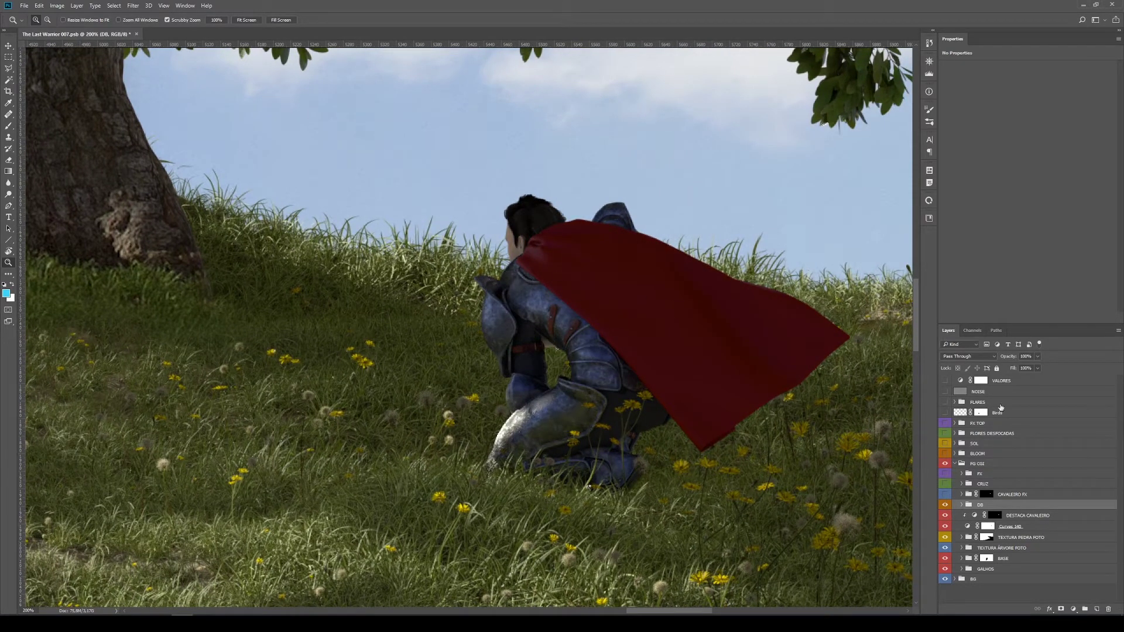
click(945, 495)
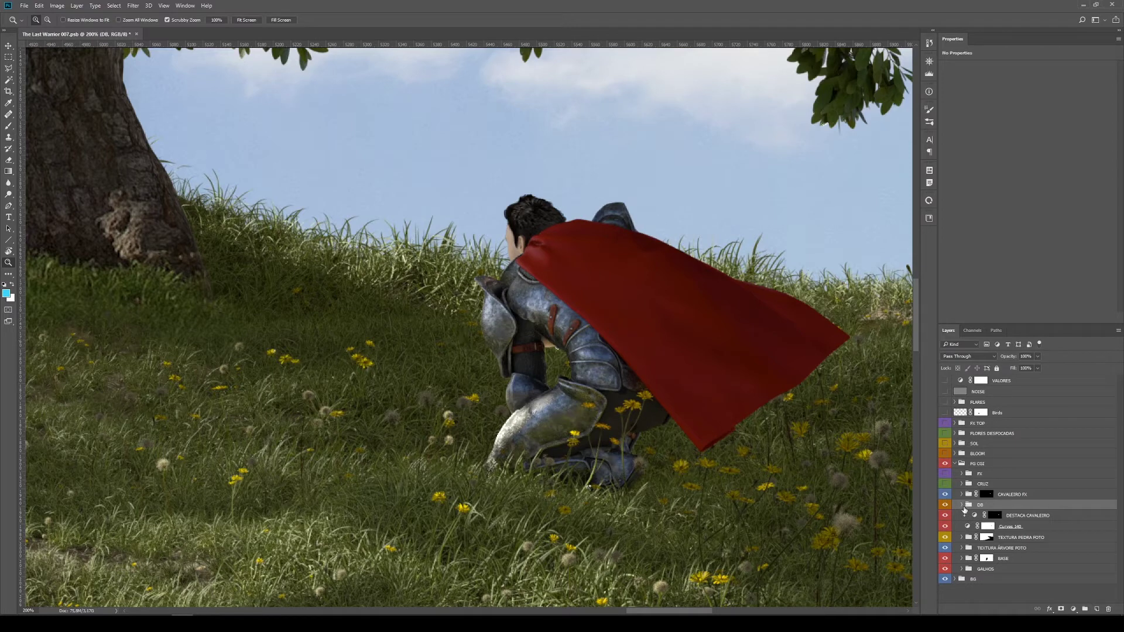
- Expand CAVALEIRO FX, briefly compare without the hair layer, and show the CRUZ cross layer
click(961, 494)
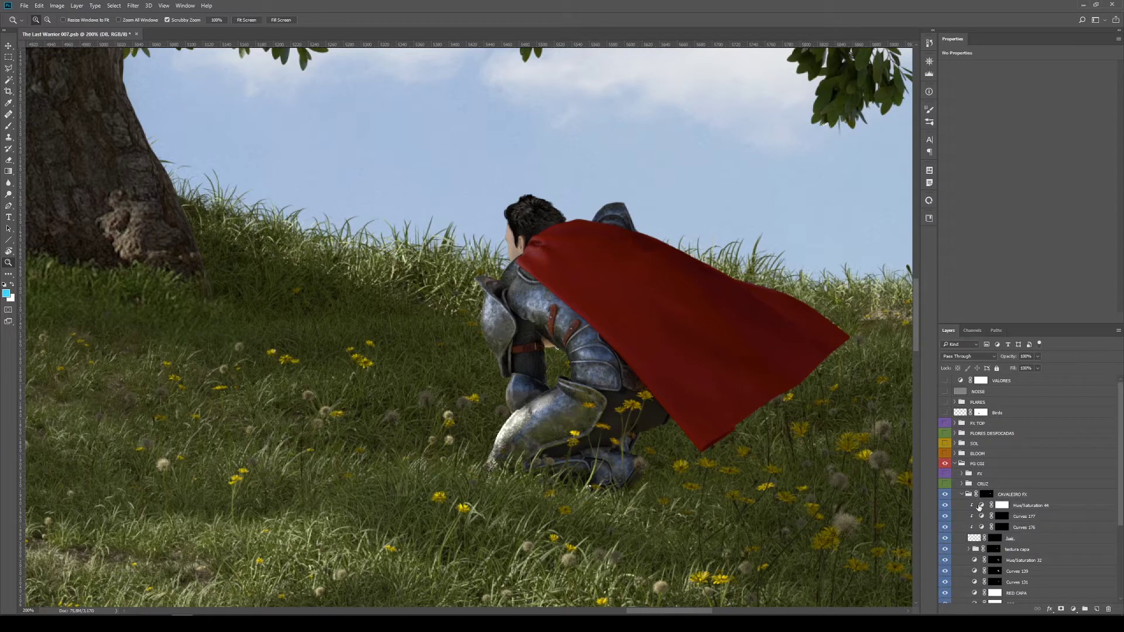
scroll(979, 507, down, 1)
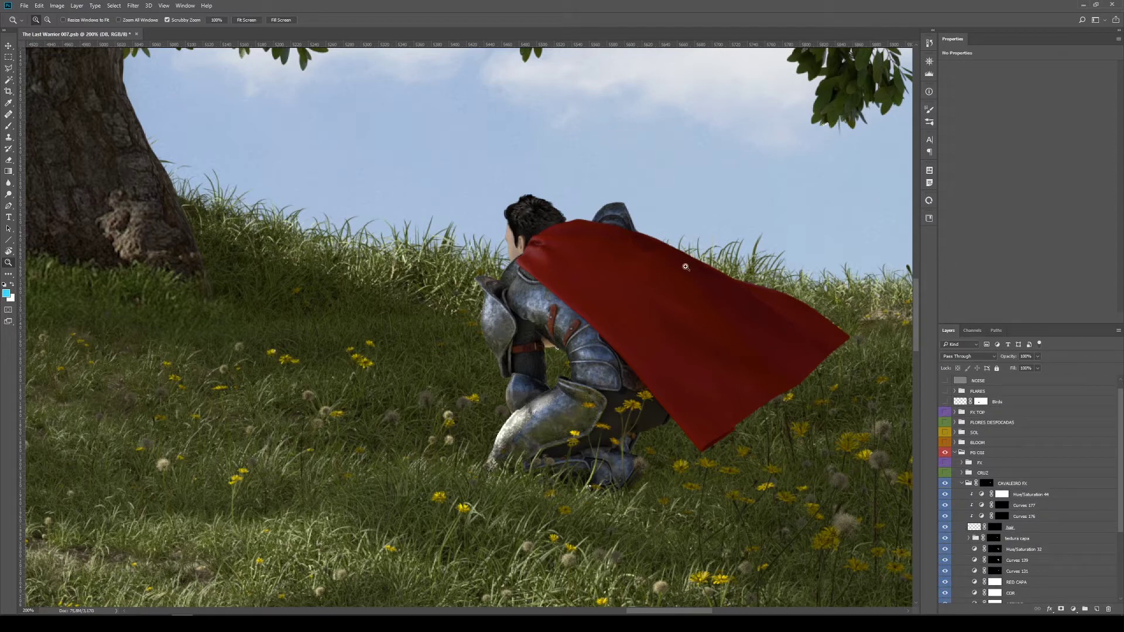
click(945, 527)
click(962, 483)
click(945, 484)
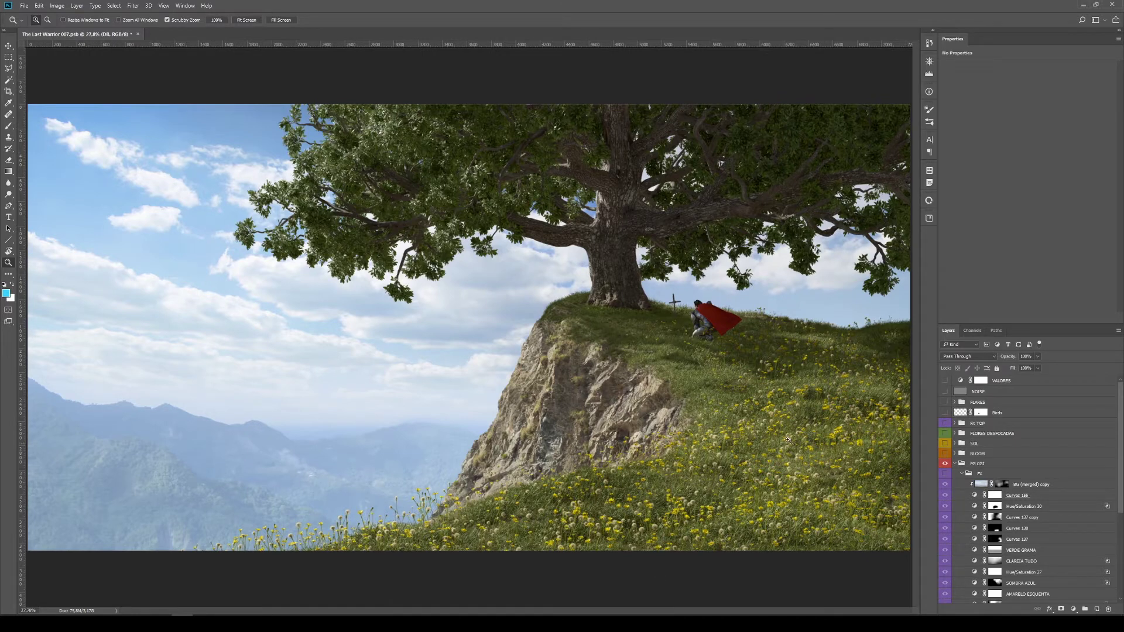
- Turn on the FX group, then hide all its foreground colour adjustments at once
click(945, 474)
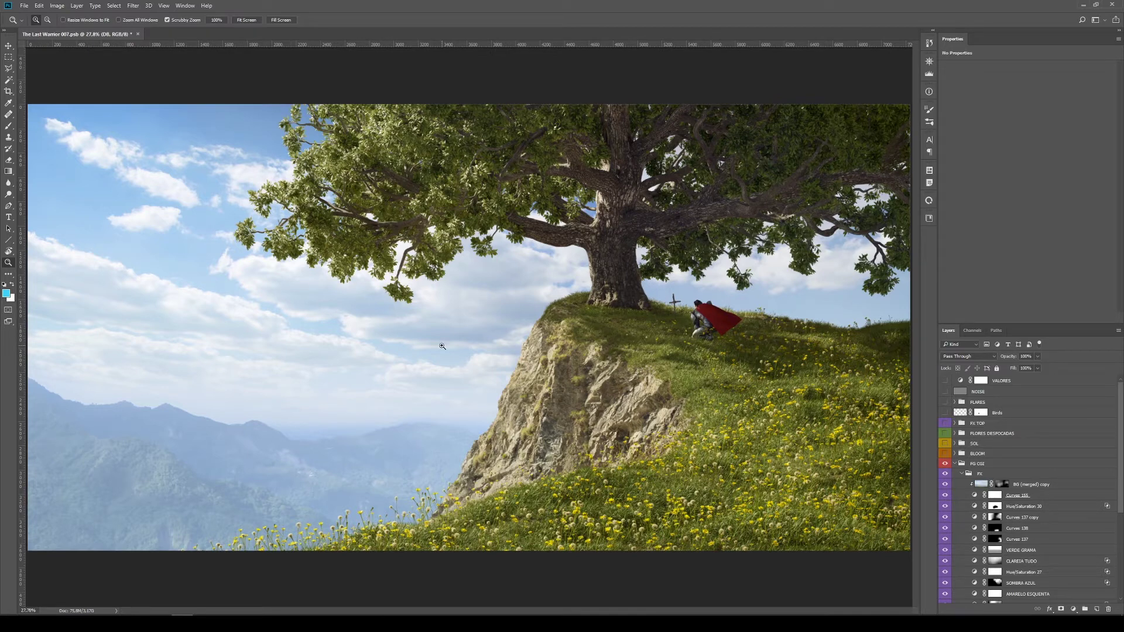
scroll(1033, 462, down, 5)
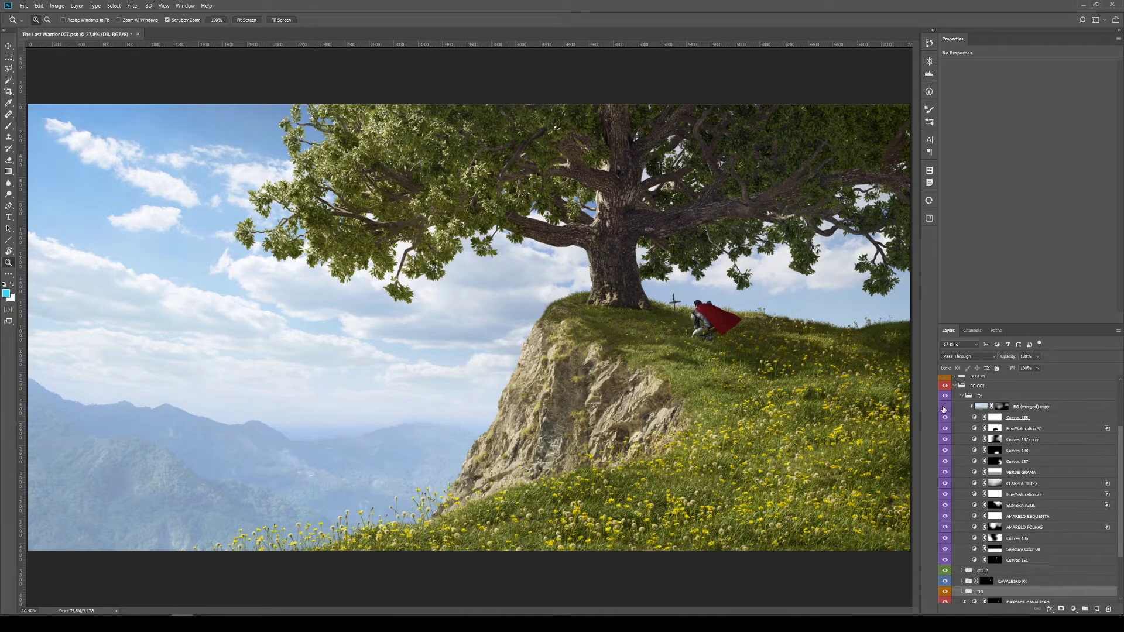
drag(944, 407, 944, 549)
click(1108, 559)
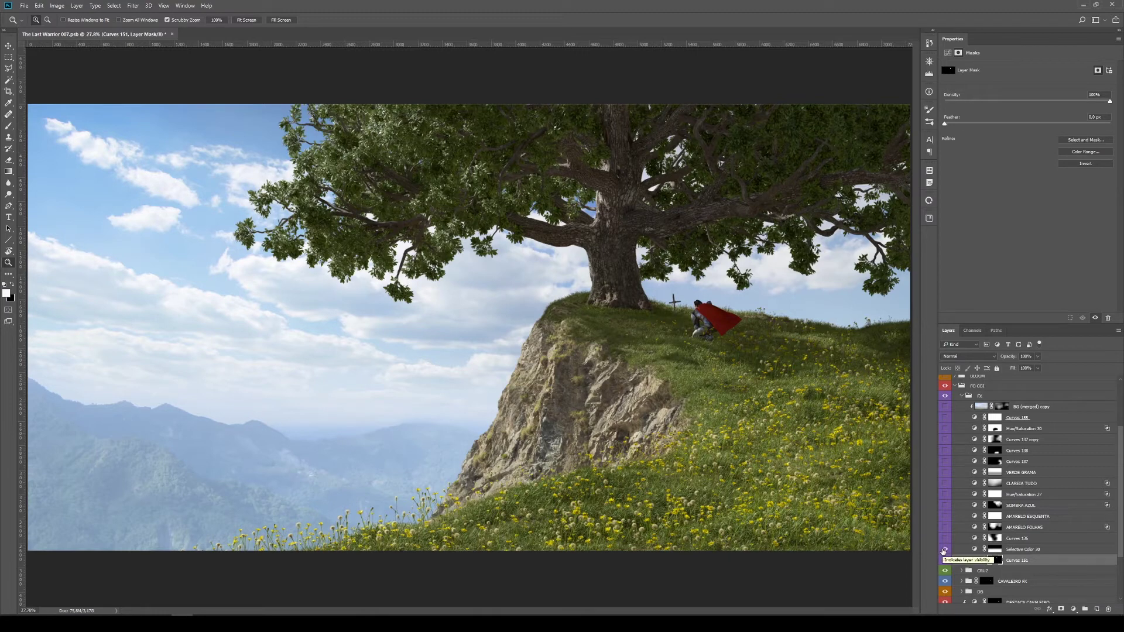
- Re-show Selective Color 30, Curves 136, AMARELO FOLHAS and the AMARELO ESQUENTA warming filter
click(944, 549)
click(945, 538)
click(945, 527)
click(945, 516)
click(1032, 519)
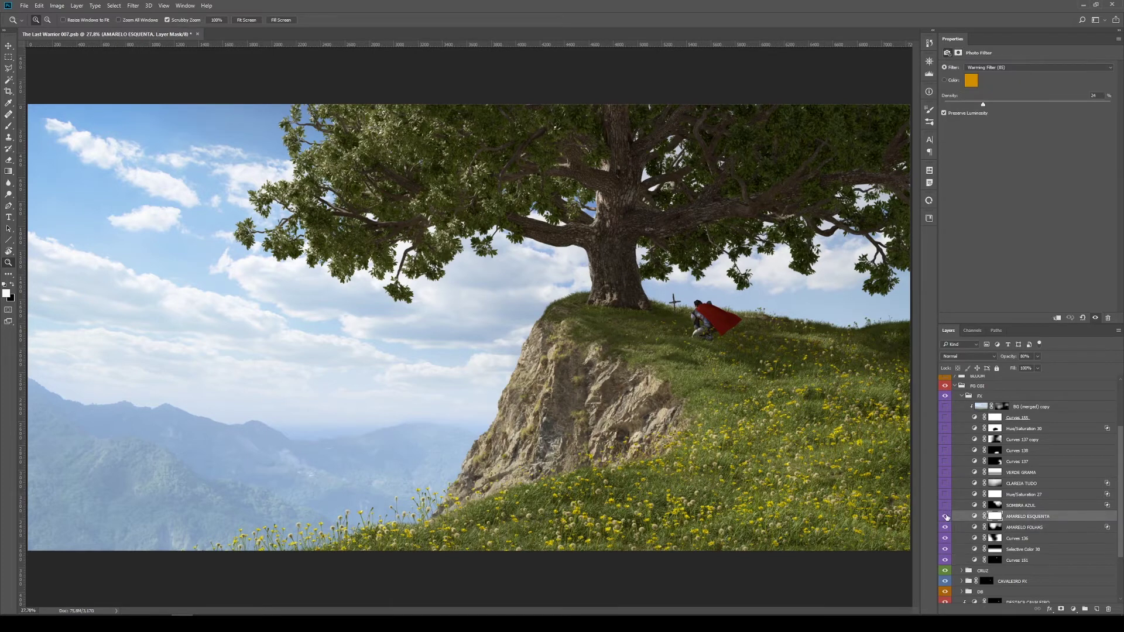
click(945, 516)
click(944, 516)
- Show SOMBRA AZUL and the remaining adjustments up to Curves 138, then fold groups to top level
click(945, 505)
click(1021, 507)
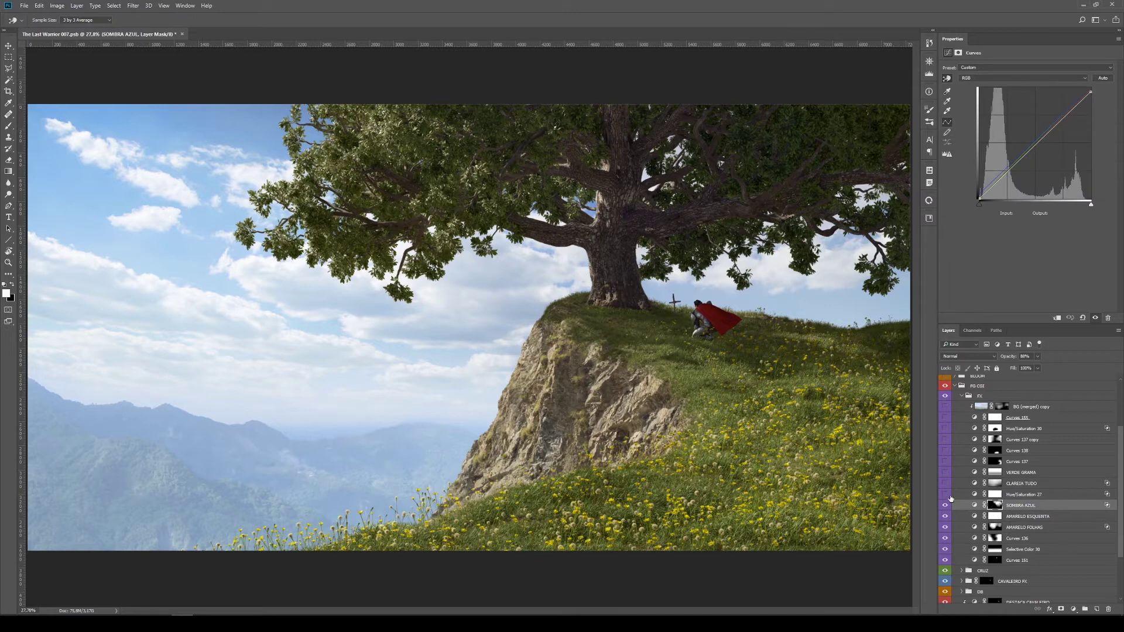
drag(945, 495, 945, 407)
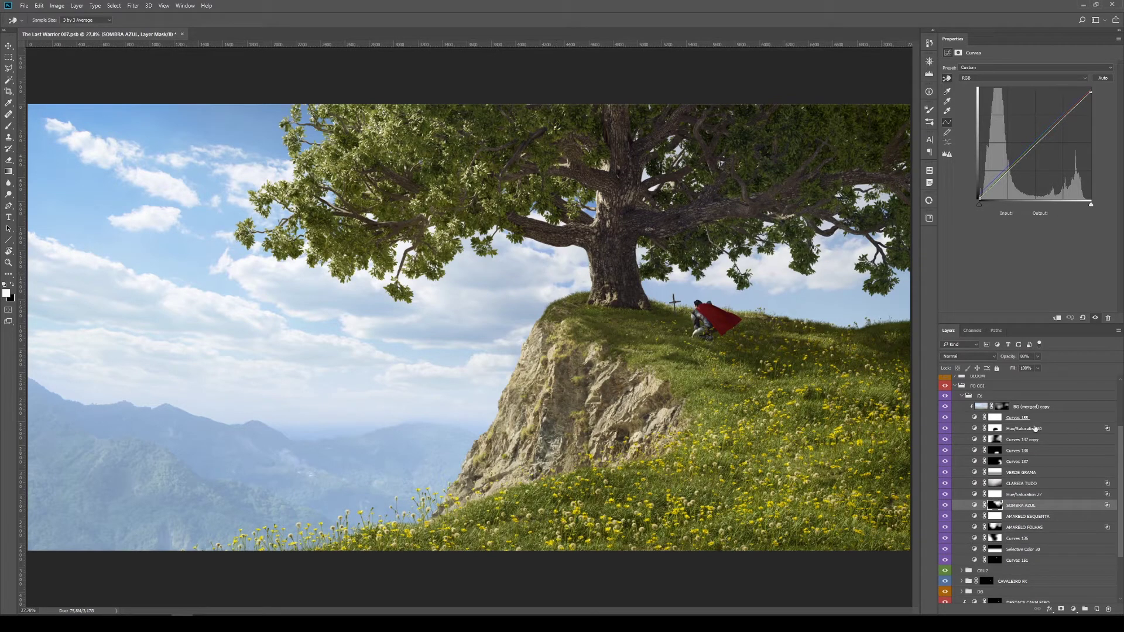
scroll(1015, 488, up, 3)
click(956, 430)
key(z)
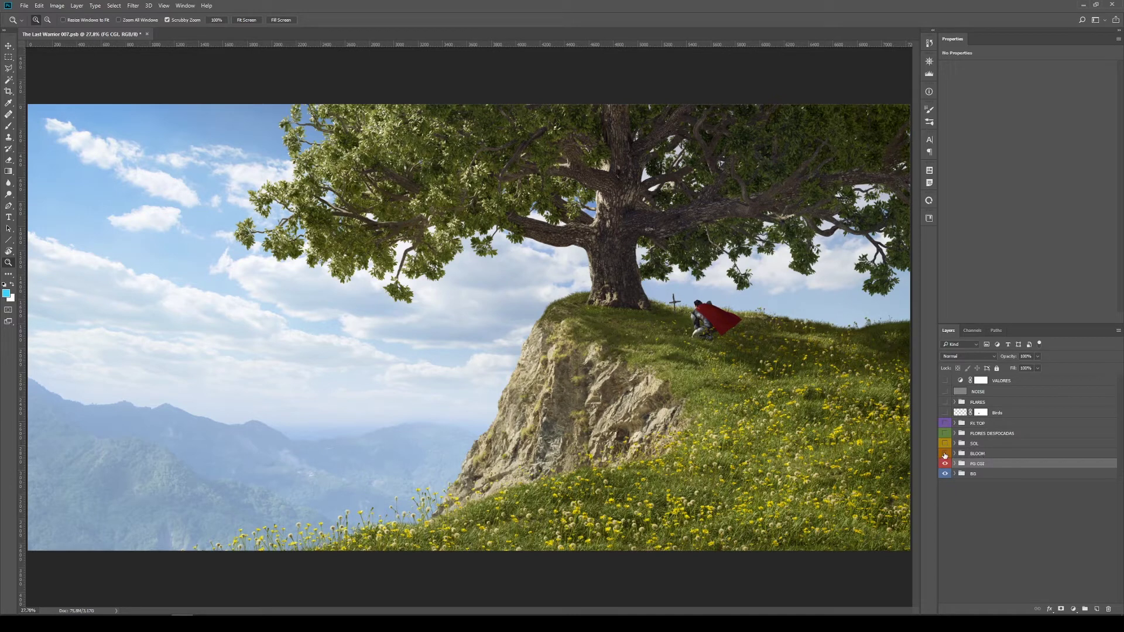
- Turn on BLOOM, inspect its BLOOM smart object and Curves 156, compare with and without glow, then collapse it
click(945, 454)
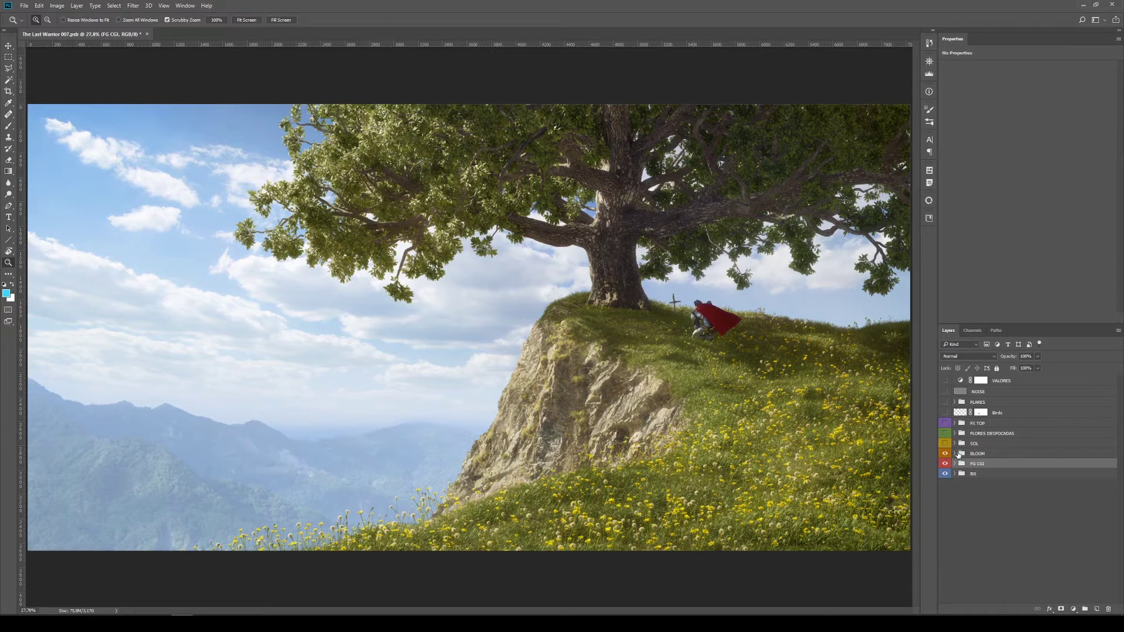
click(955, 454)
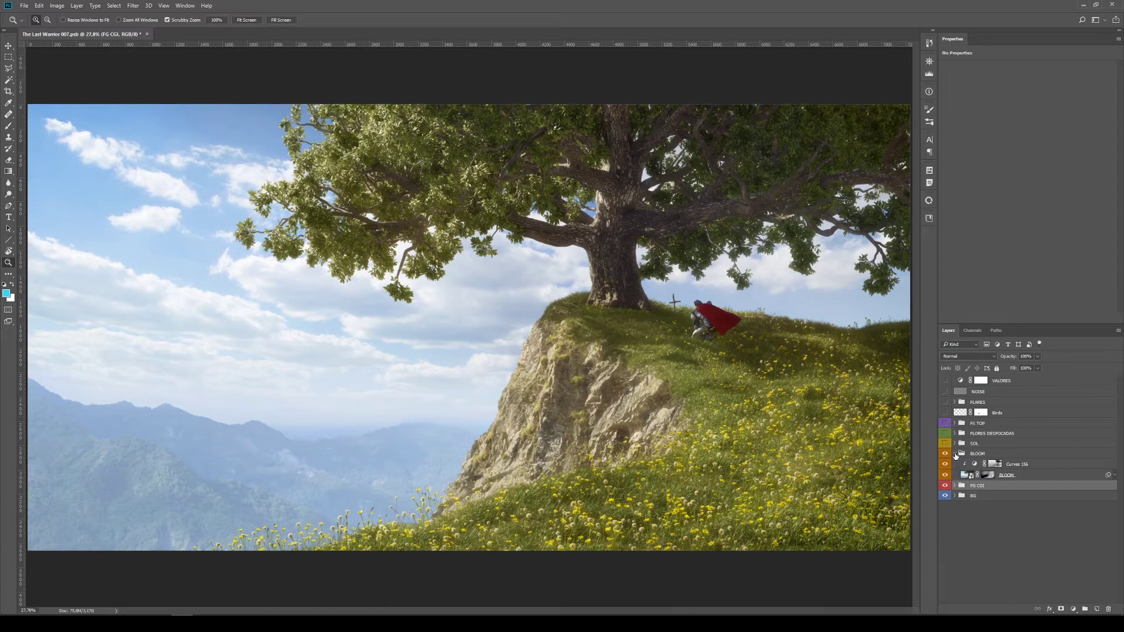
click(1024, 464)
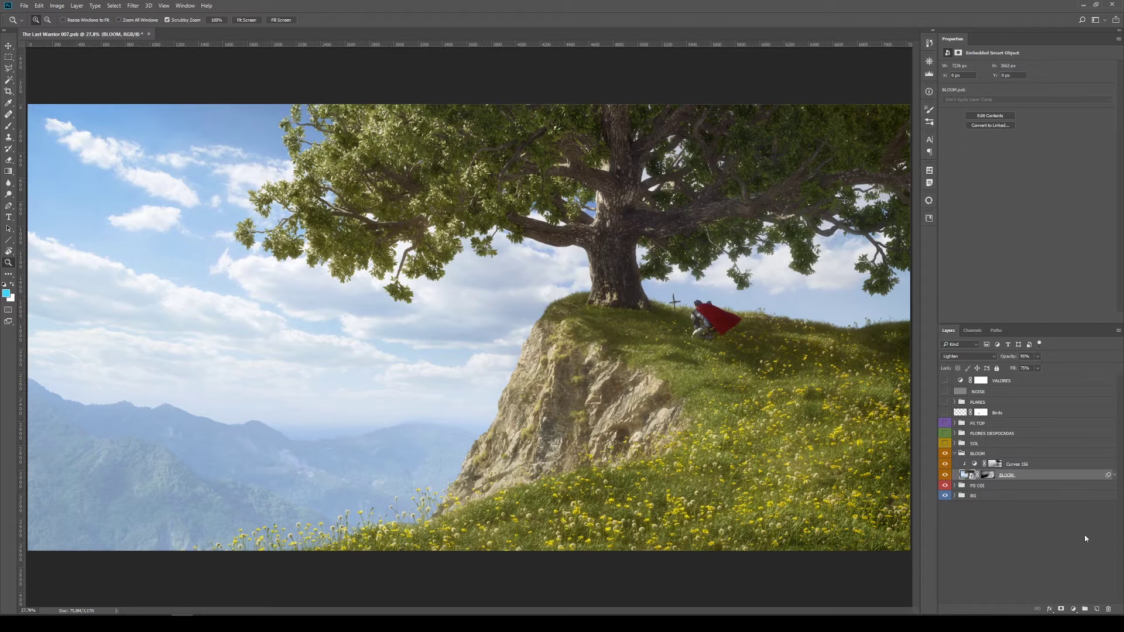
click(1024, 465)
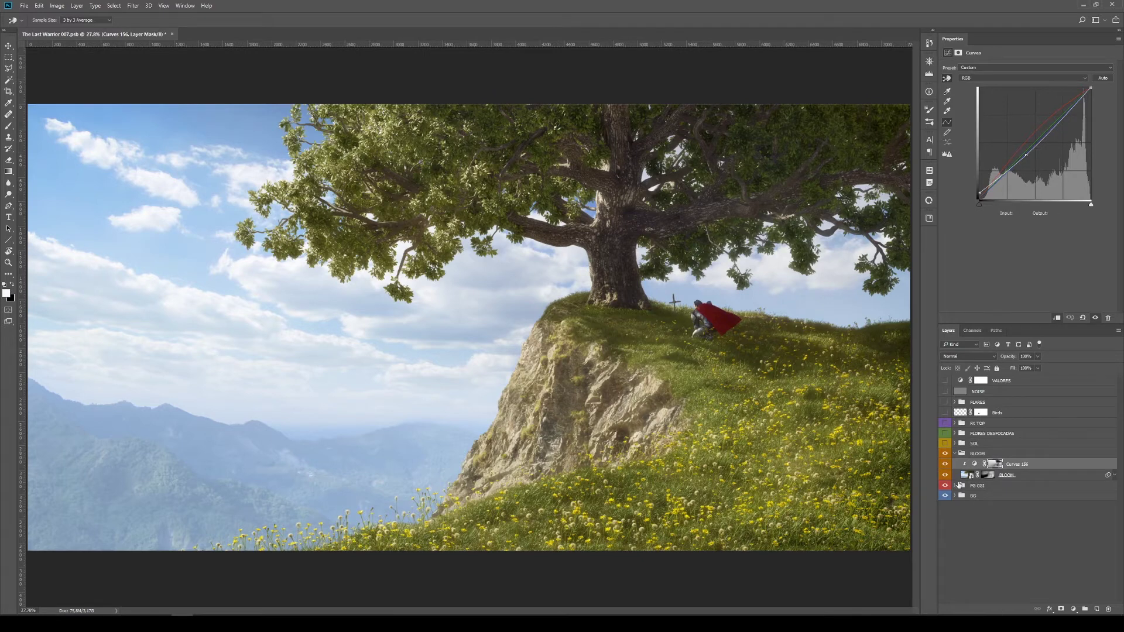
click(944, 455)
click(943, 455)
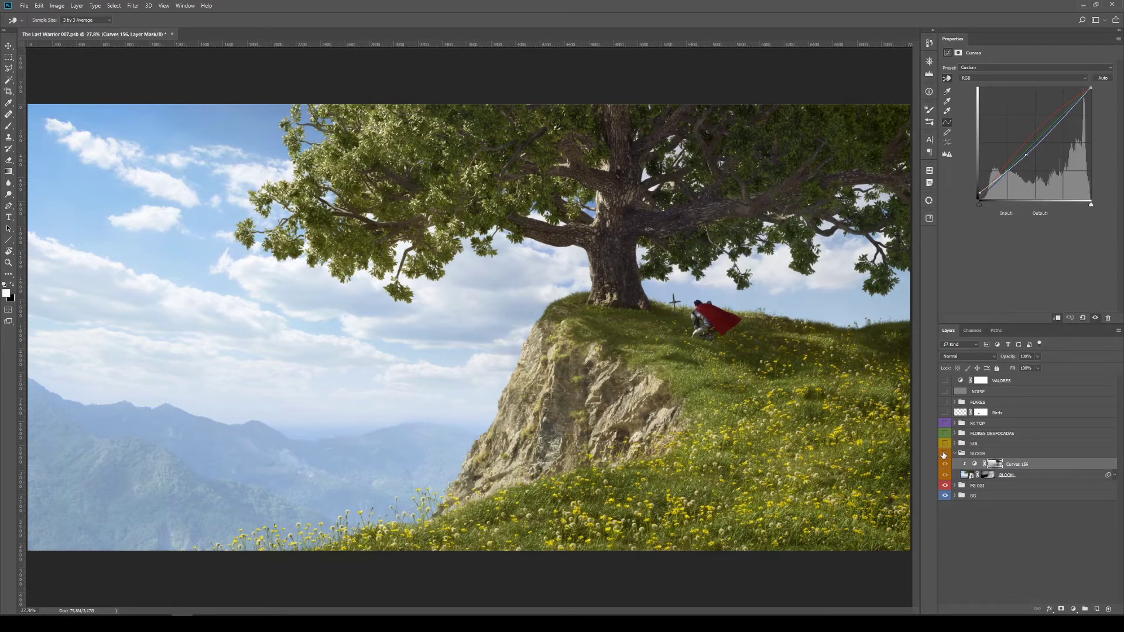
click(955, 454)
key(z)
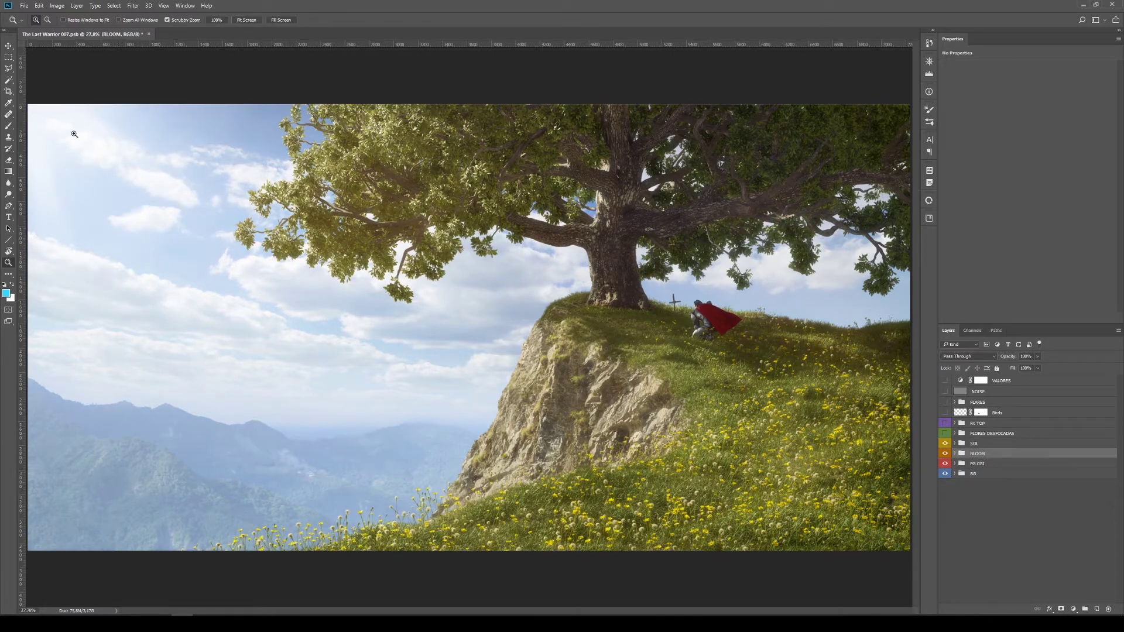
- Expand SOL and view the sun flare layer alone, checking its Screen blend settings
click(955, 443)
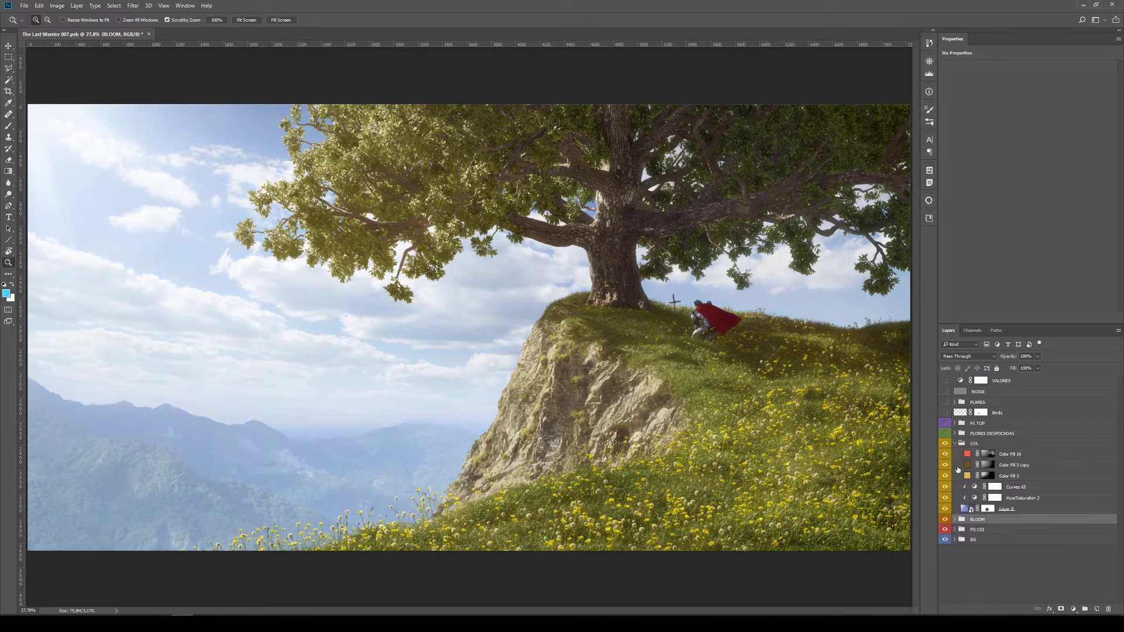
click(944, 497)
shift+click(988, 509)
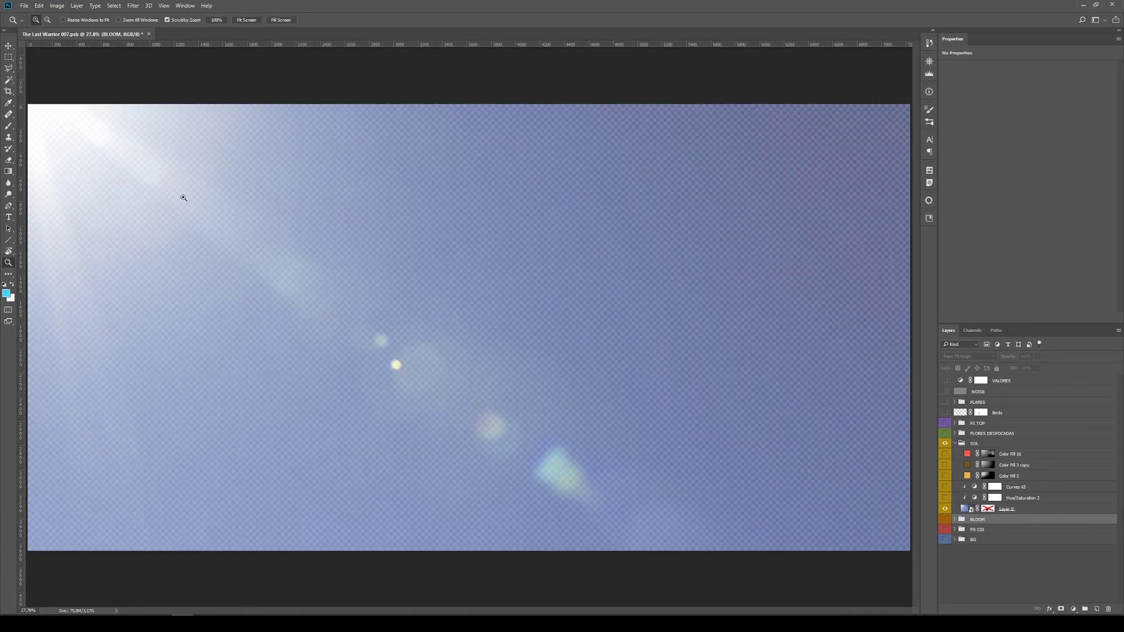
ctrl+click(517, 431)
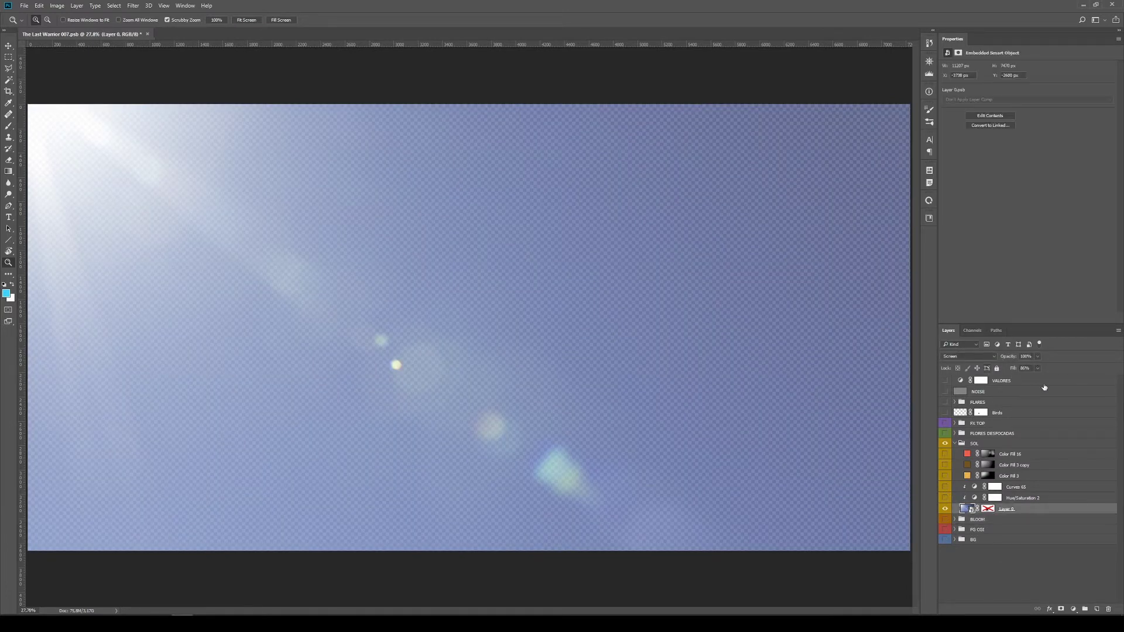
key(ctrl+z)
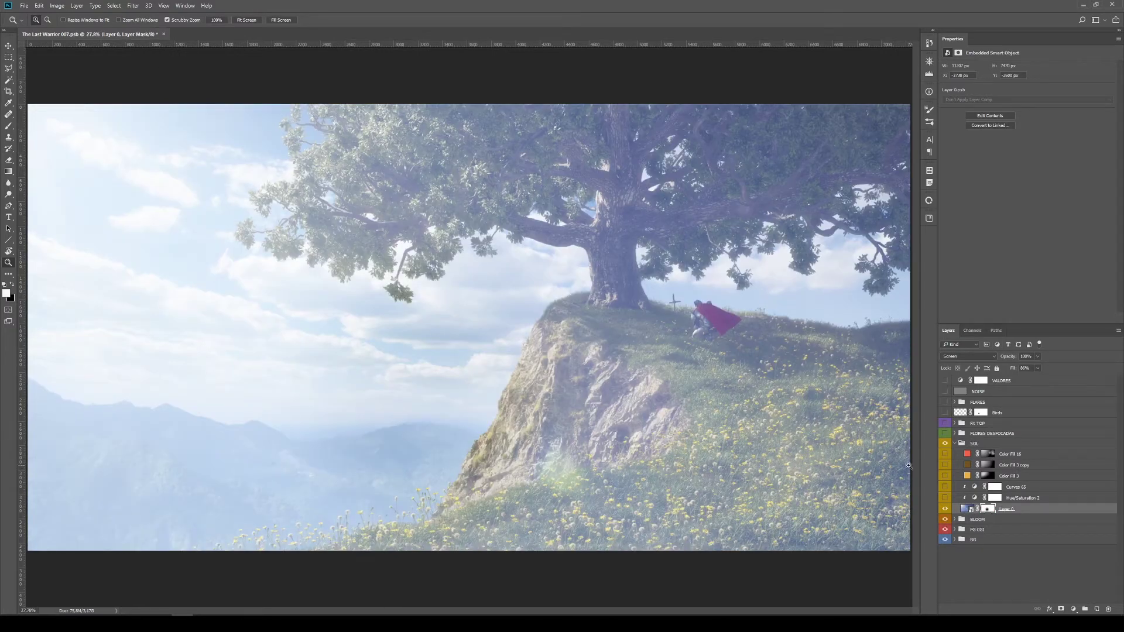
- Turn on the Hue/Saturation 2 and Curves 65 adjustments in SOL
click(1030, 498)
click(944, 498)
click(944, 487)
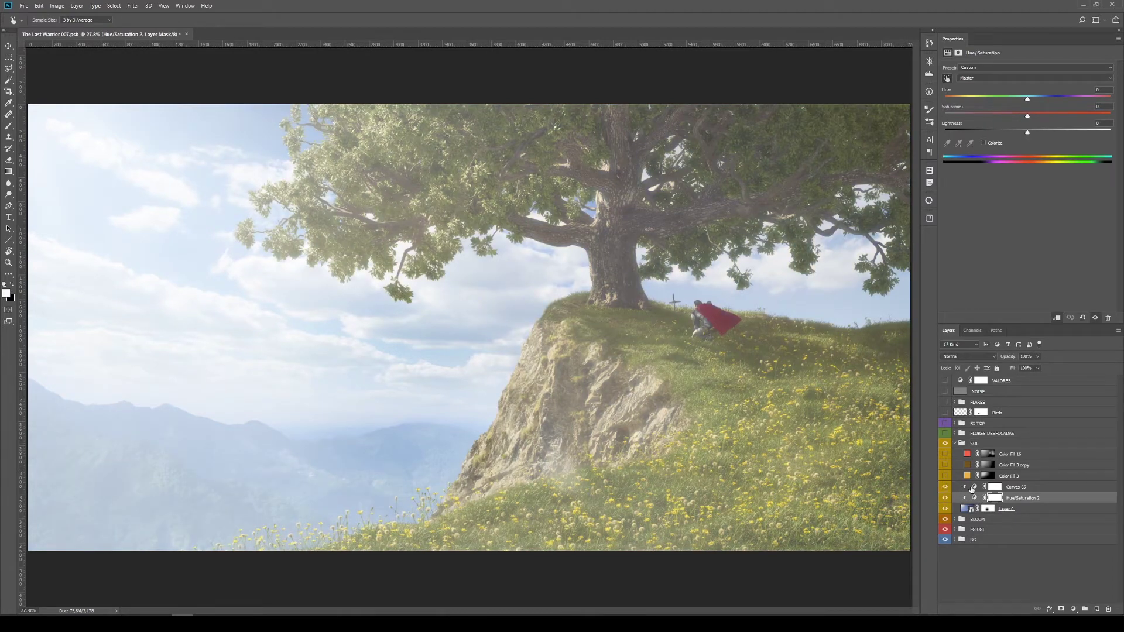
click(1012, 487)
click(1021, 512)
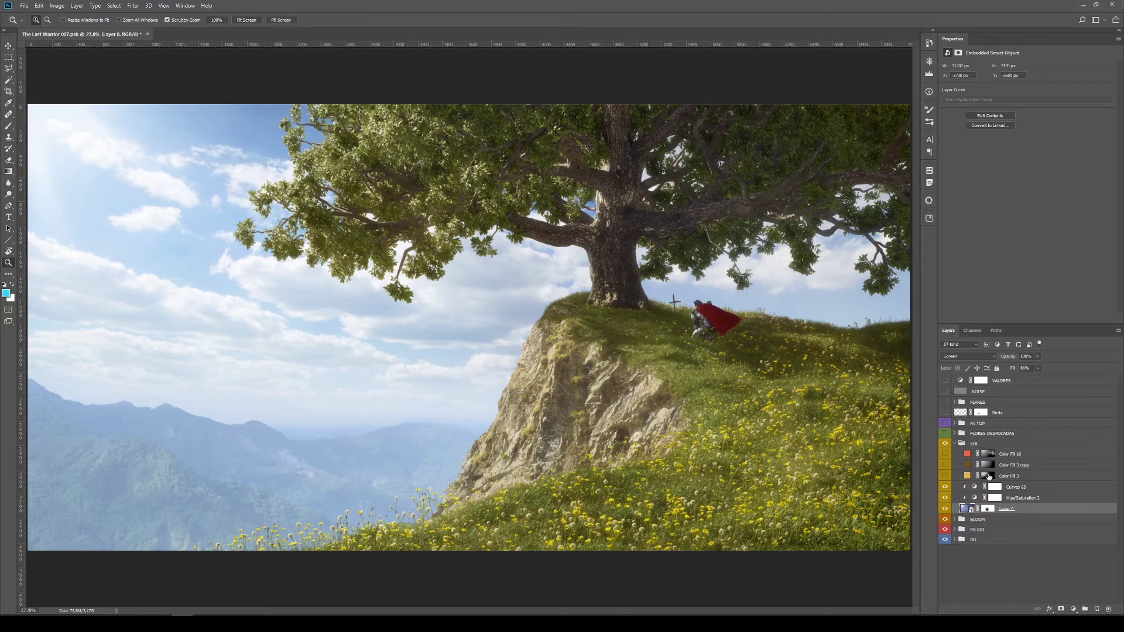
- Check Color Fill 3's mask, then turn on Color Fill 3 and Color Fill 3 copy
alt+click(989, 476)
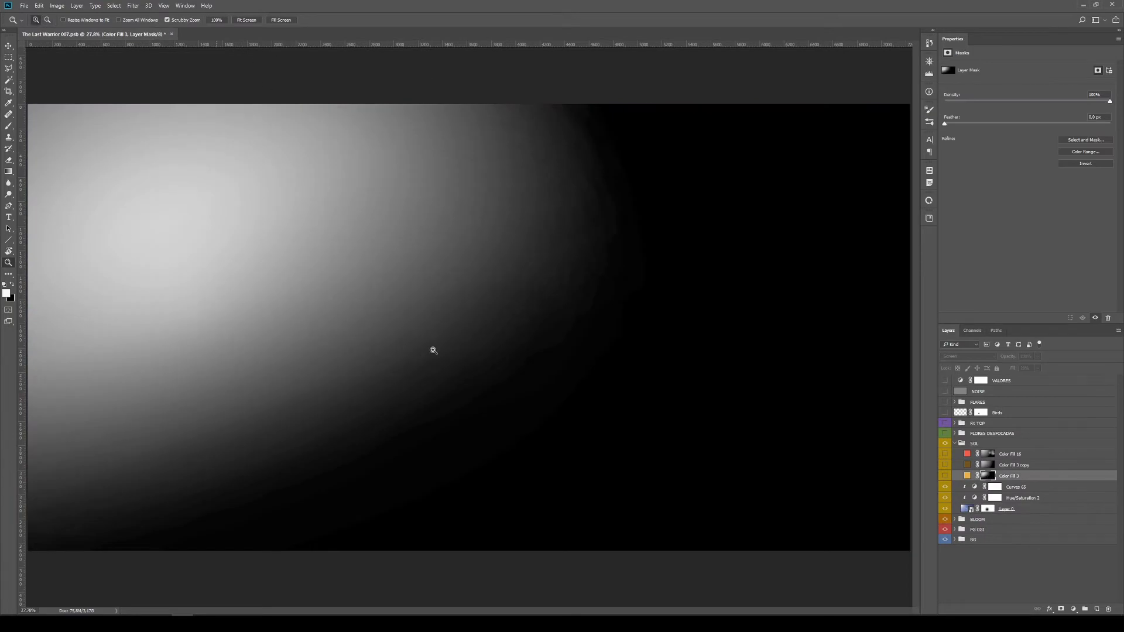
alt+click(989, 476)
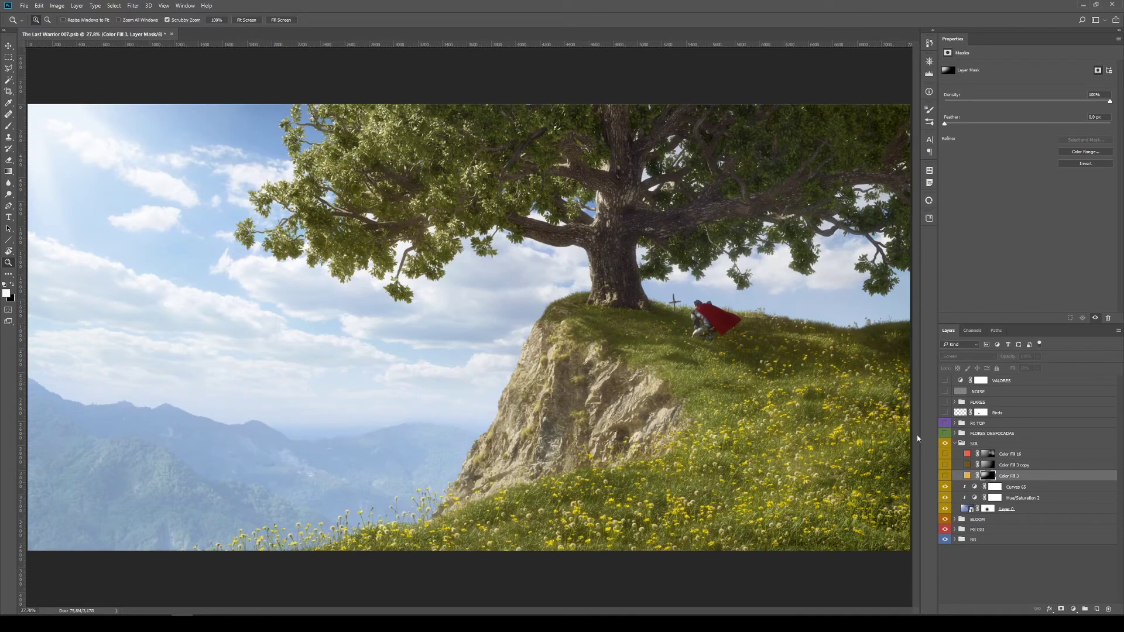
key(ctrl+2)
click(944, 475)
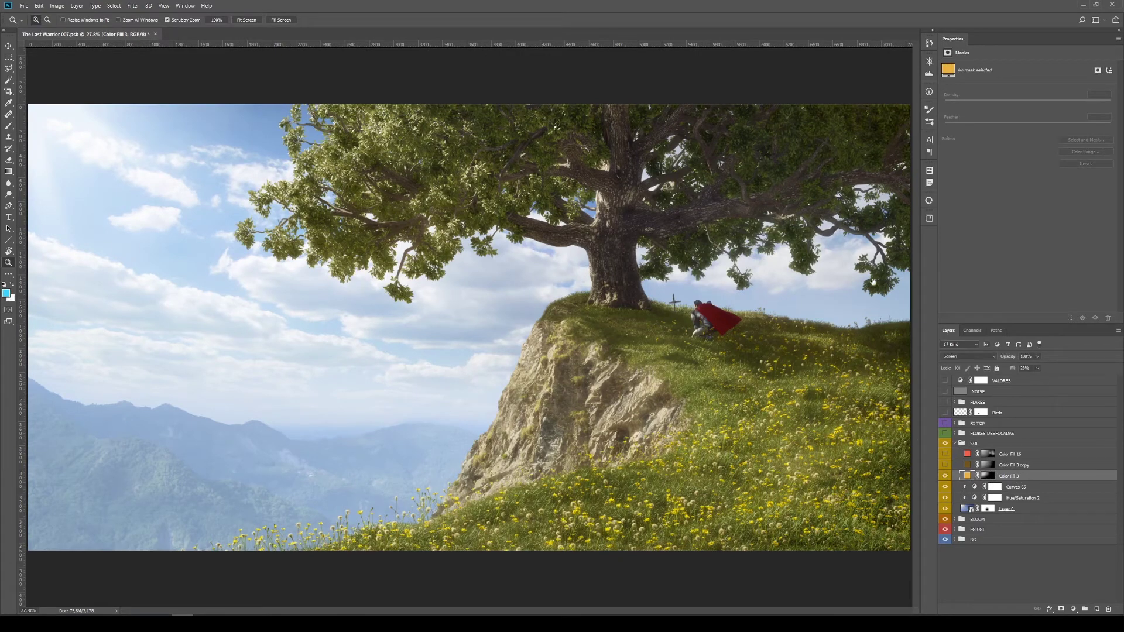
click(1042, 466)
click(947, 465)
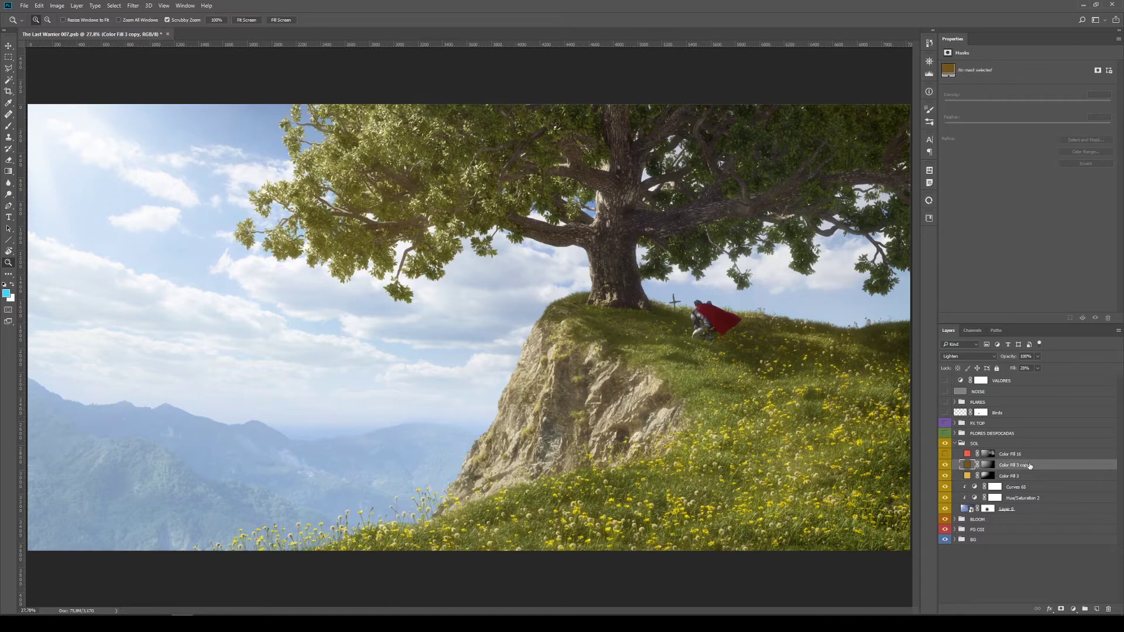
- Turn on Color Fill 16, check its fill colour and mask, then collapse SOL
click(1022, 455)
click(946, 455)
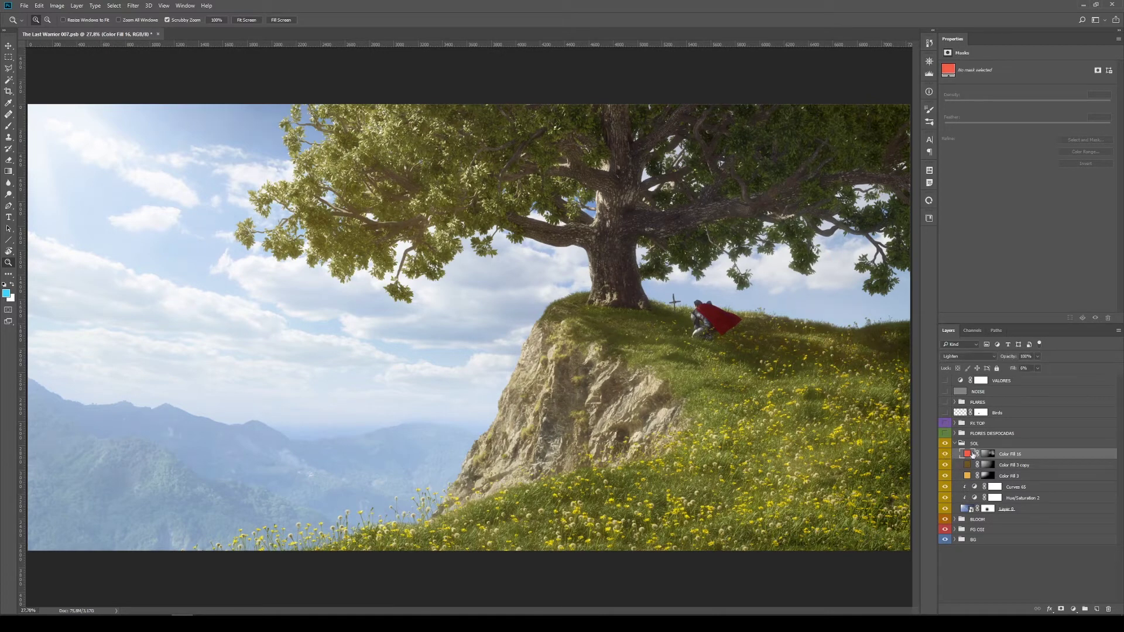
double_click(967, 455)
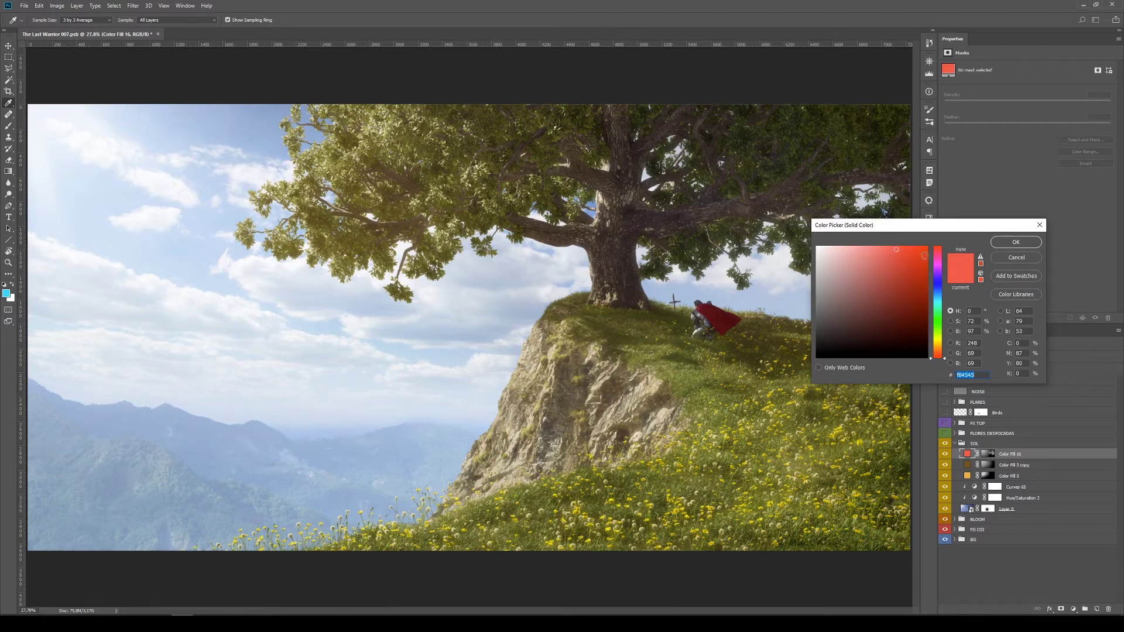
click(1004, 258)
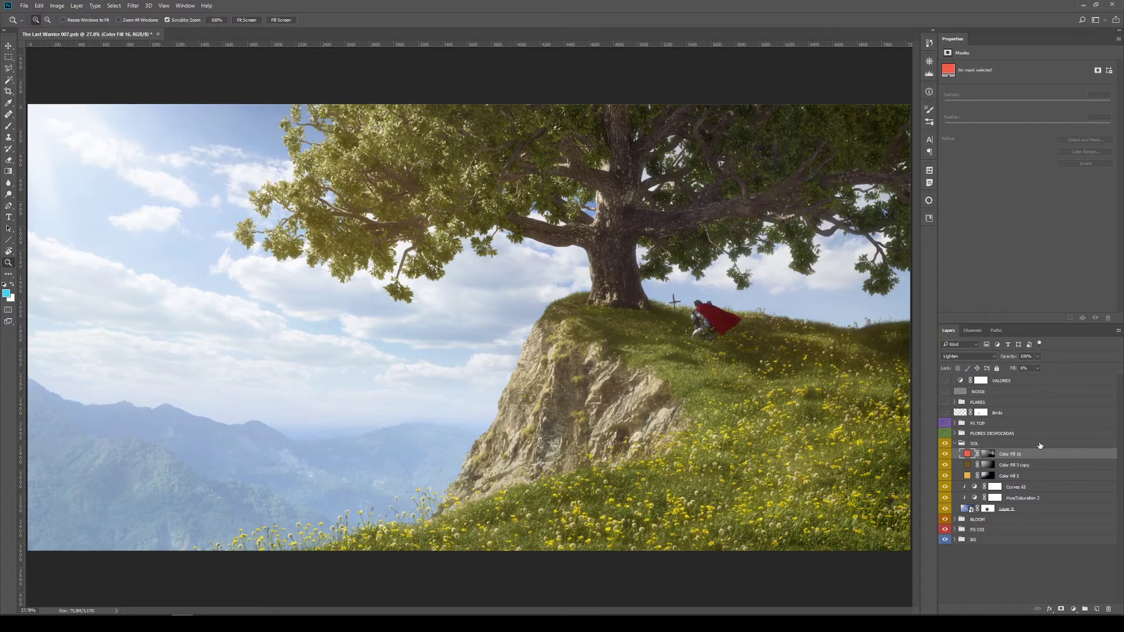
alt+click(997, 453)
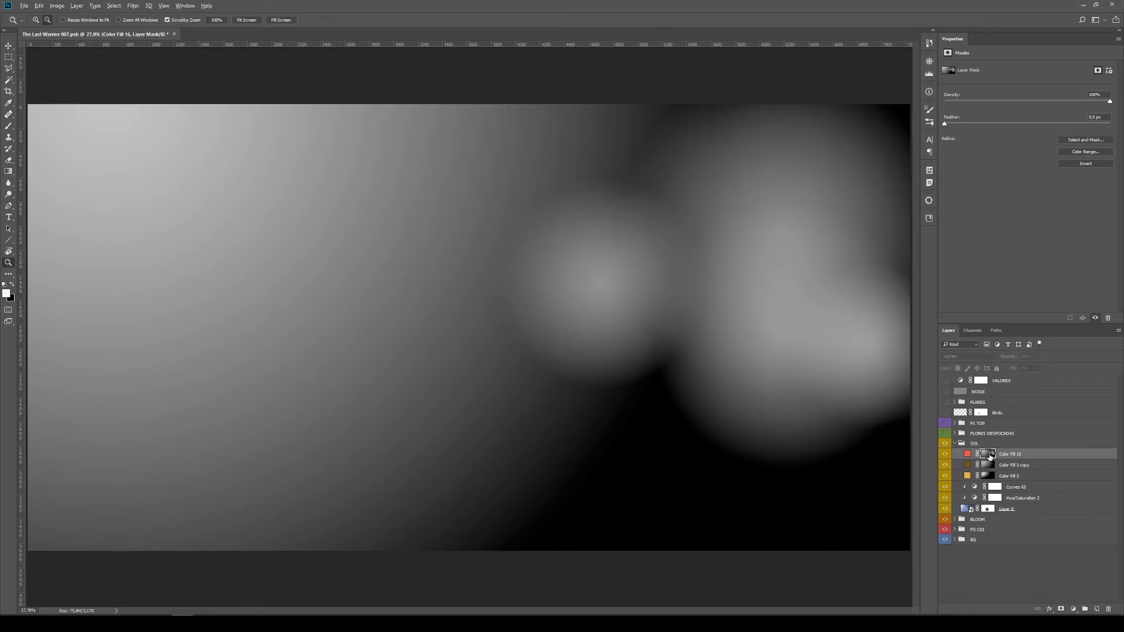
alt+click(989, 456)
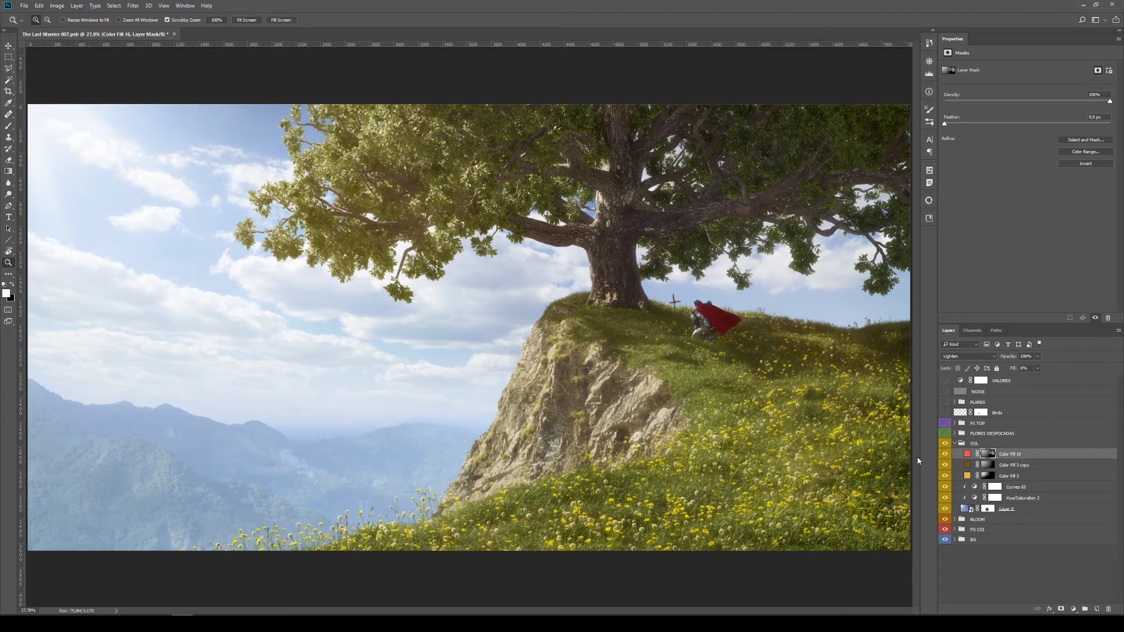
click(955, 443)
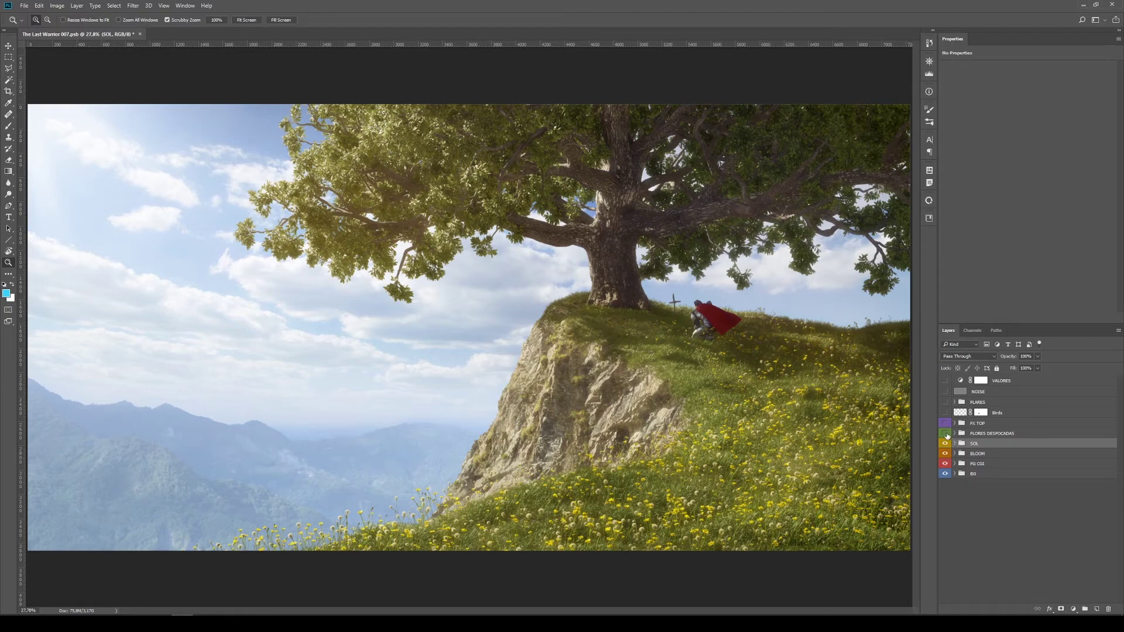
- Expand FLORES DESFOCADAS, hide its flower layers, and keep the grama layers on with grama copy selected
click(946, 434)
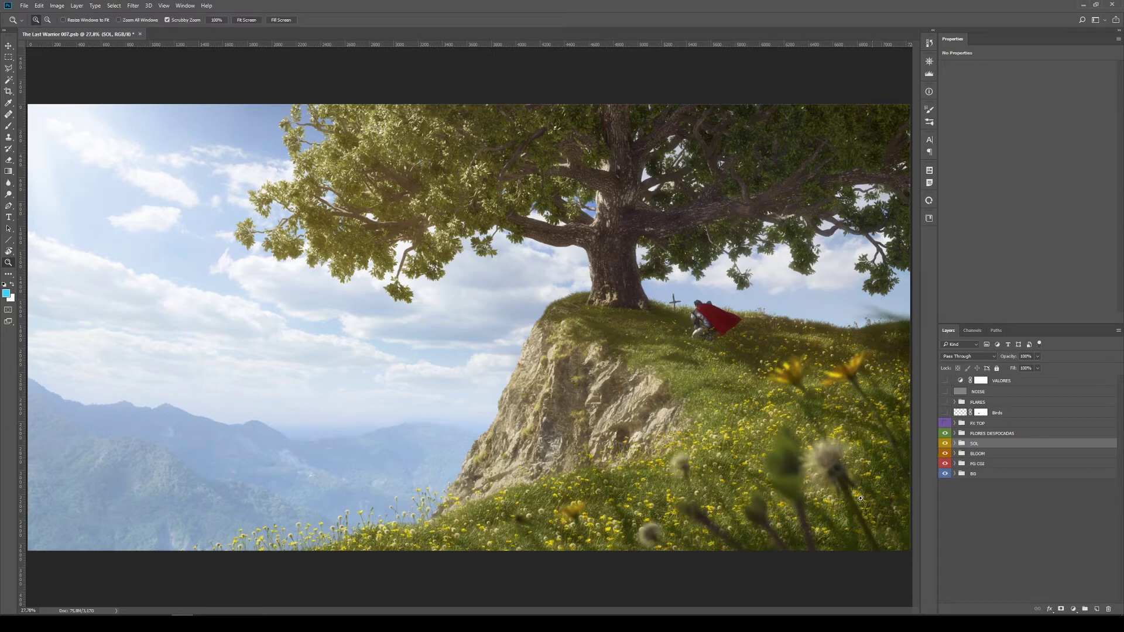
click(955, 433)
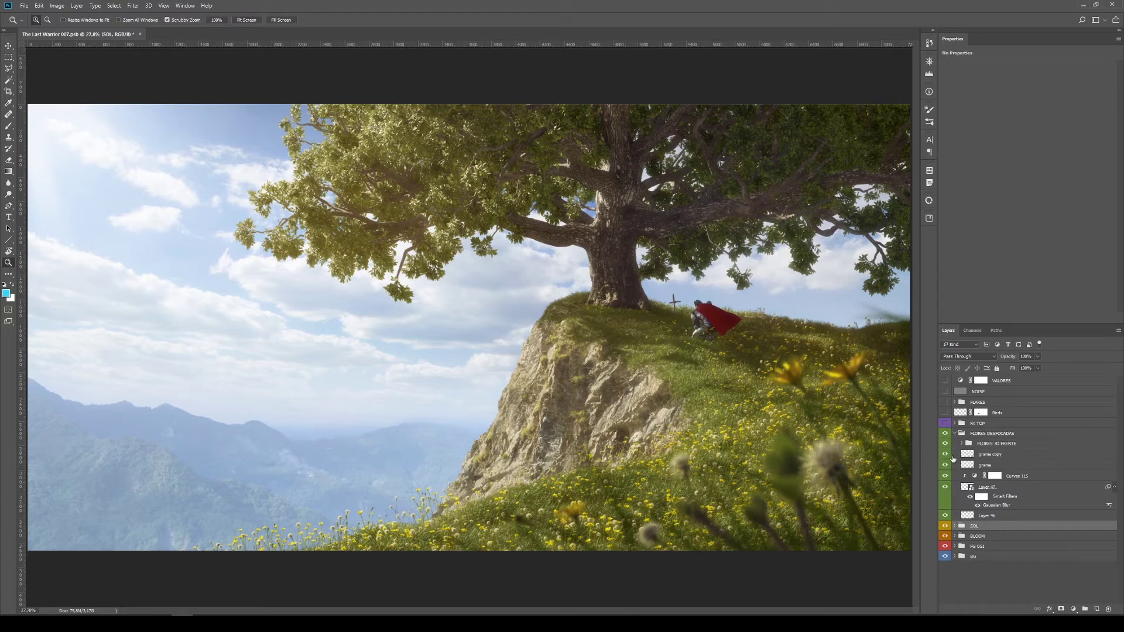
drag(944, 444, 948, 506)
click(944, 516)
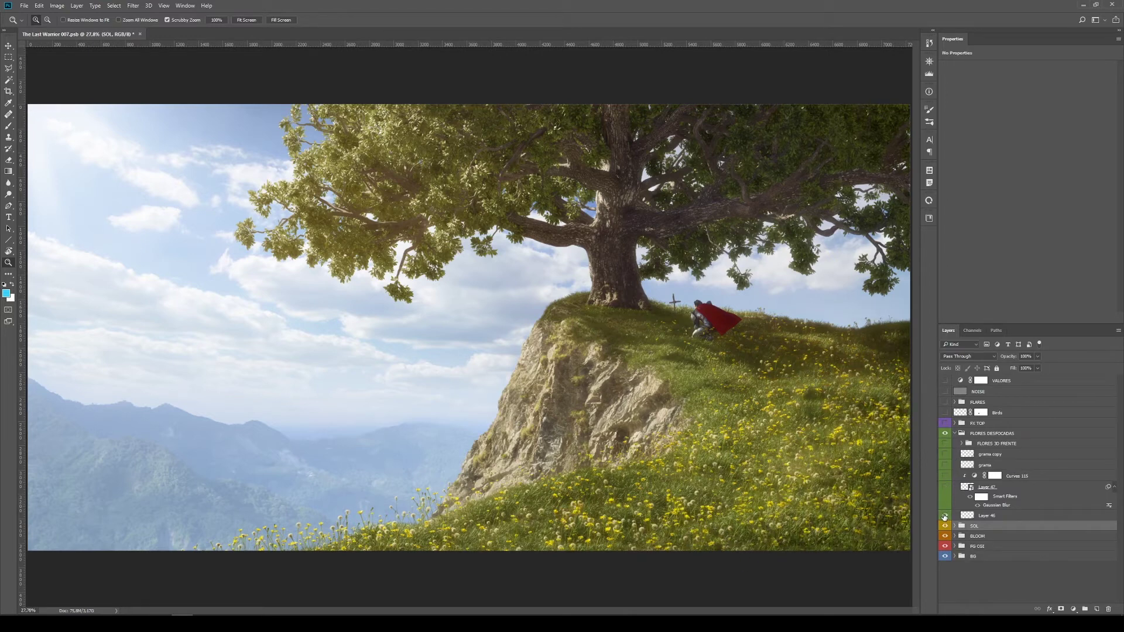
click(945, 454)
click(989, 454)
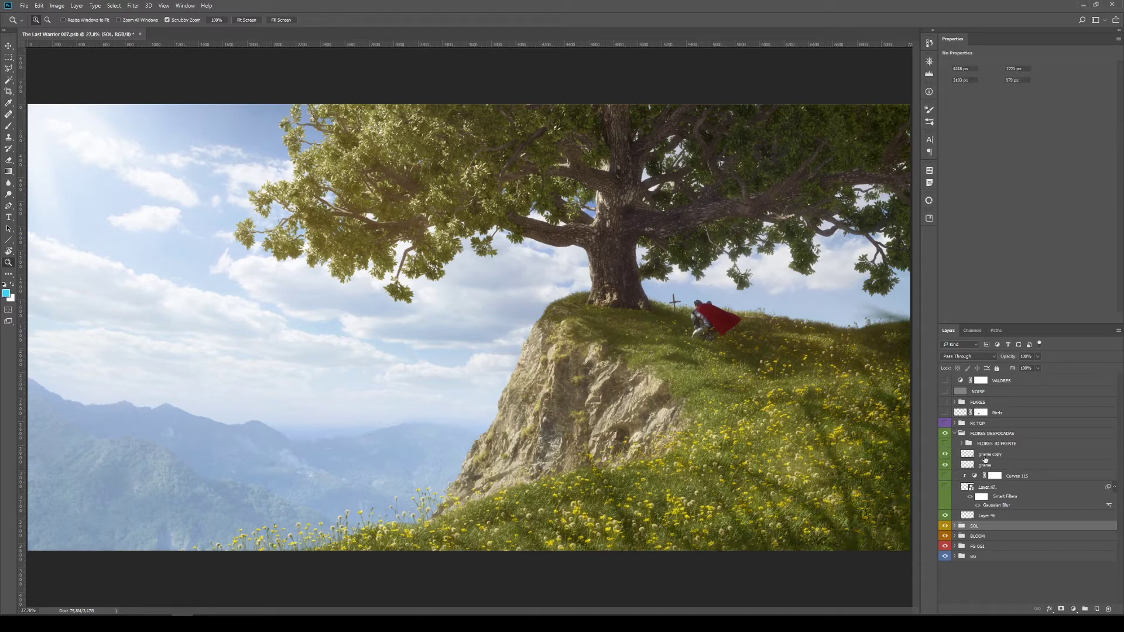
- Paint a Quick Mask over the lower grass with a ~1000 px brush, then show Layer 47 unblurred
key(q)
key(b)
drag(613, 425, 650, 425)
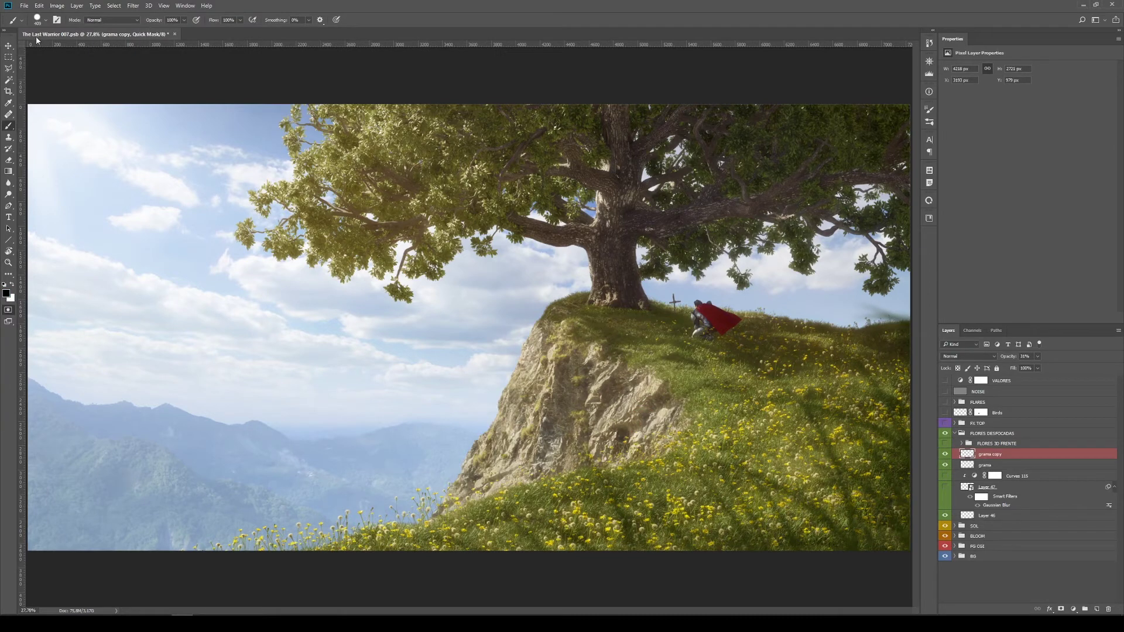
drag(541, 416, 568, 413)
click(929, 109)
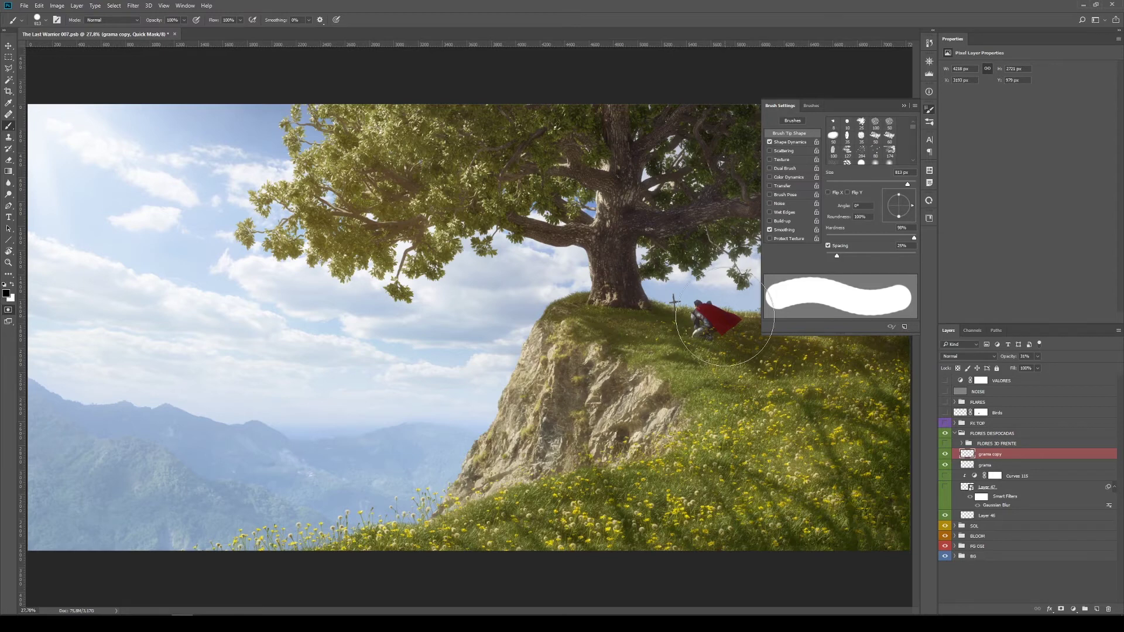
click(708, 387)
drag(539, 497, 840, 325)
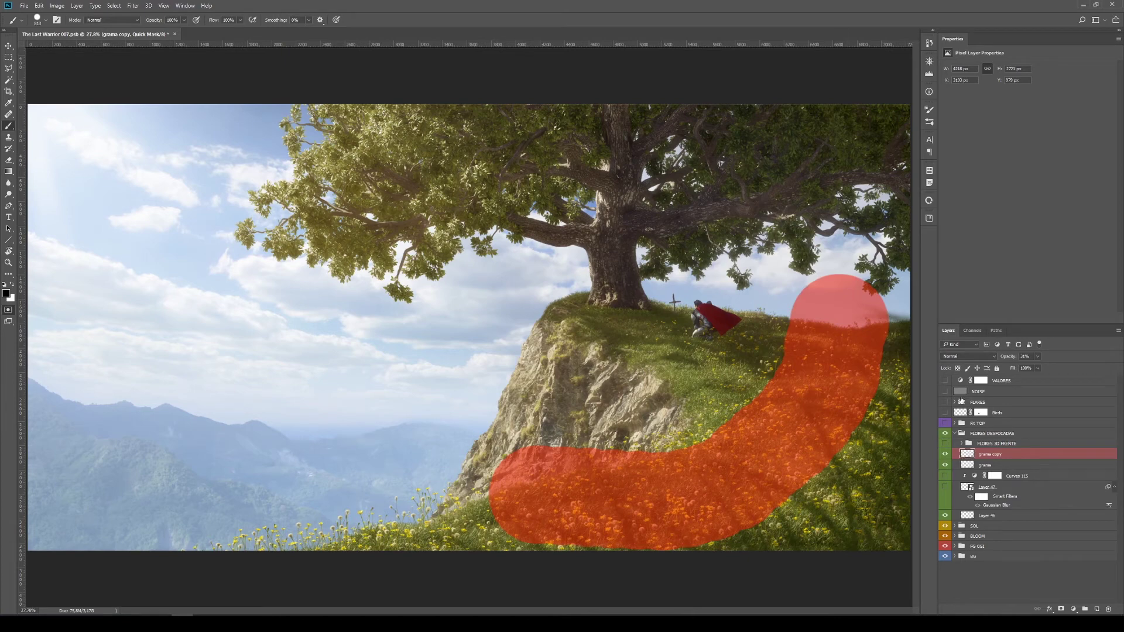
key(q)
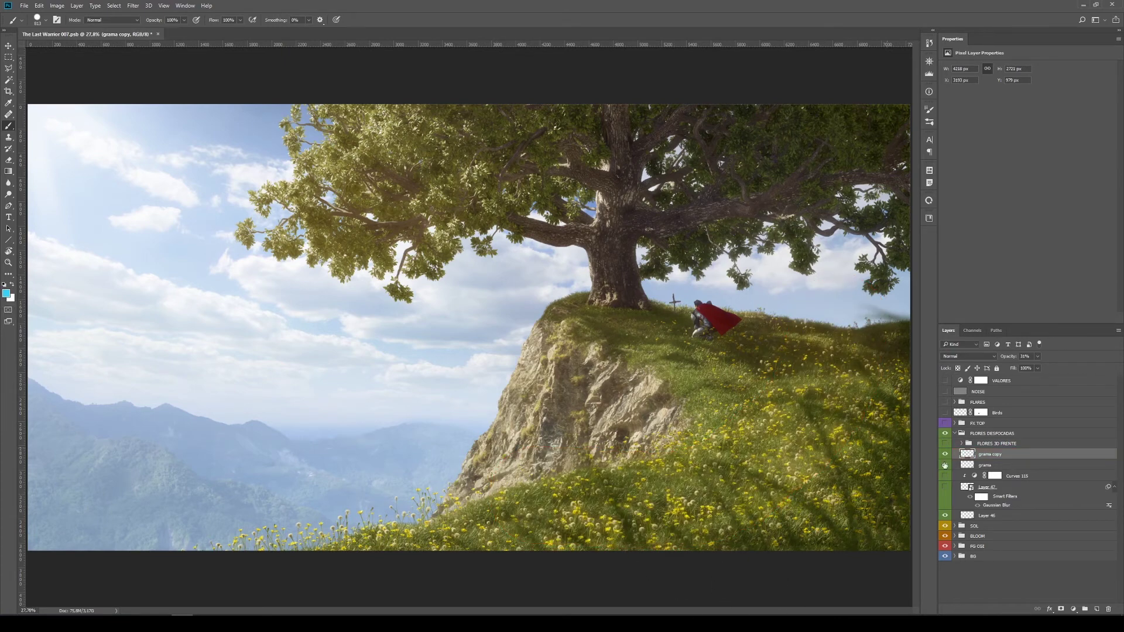
click(945, 487)
click(976, 505)
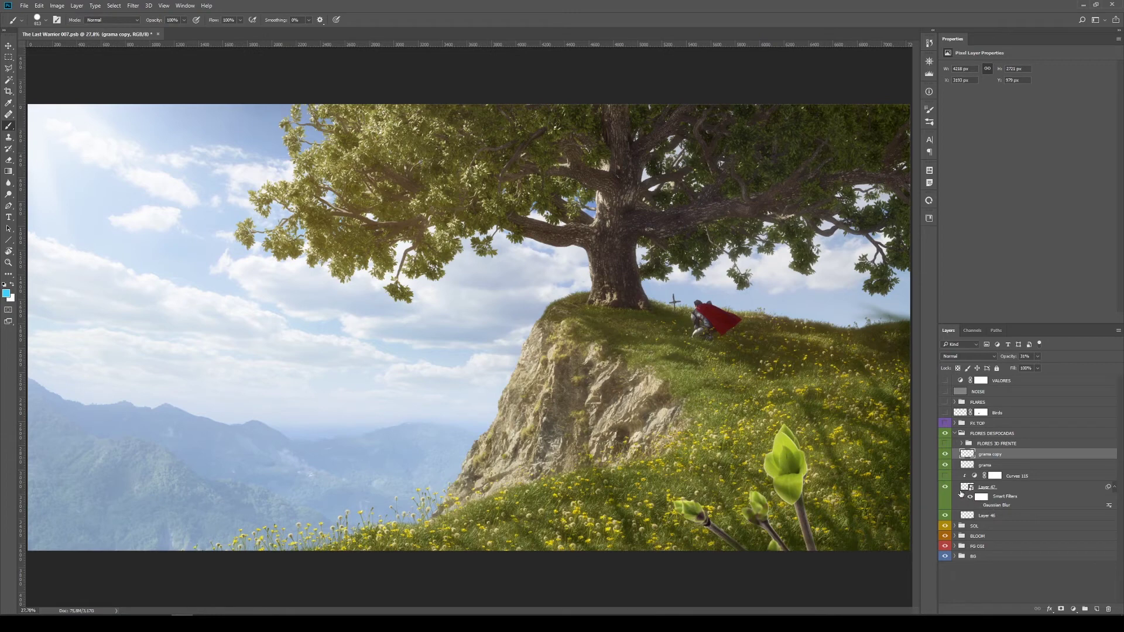
- Re-enable Gaussian Blur on Layer 47 and flor 5, and show the FLORES 3D FRENTE flowers
click(977, 505)
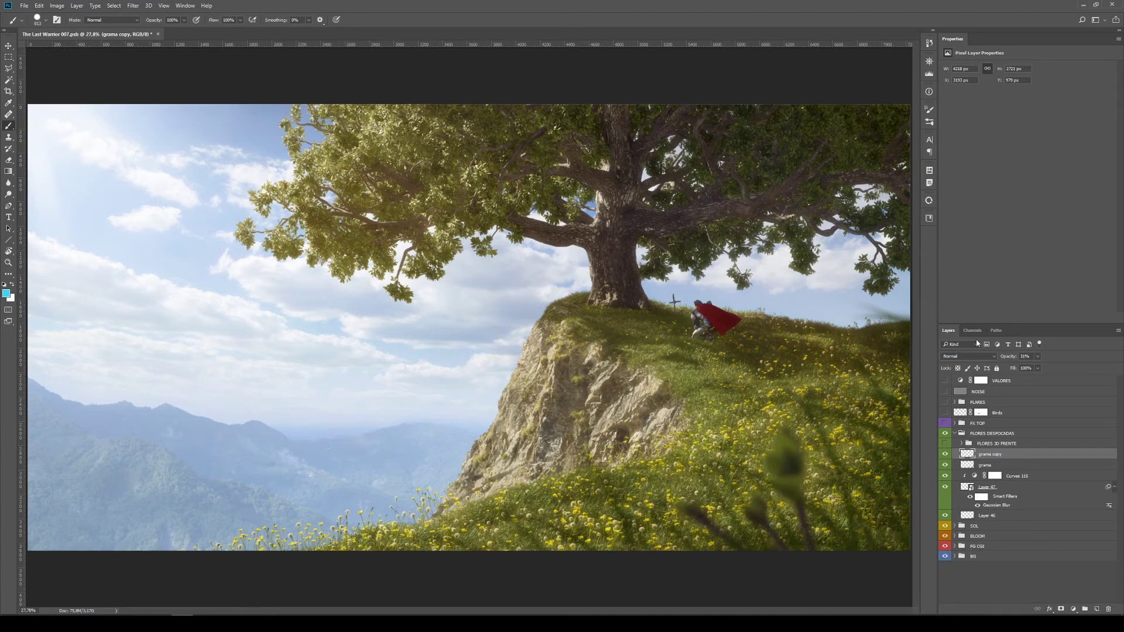
key(ctrl+z)
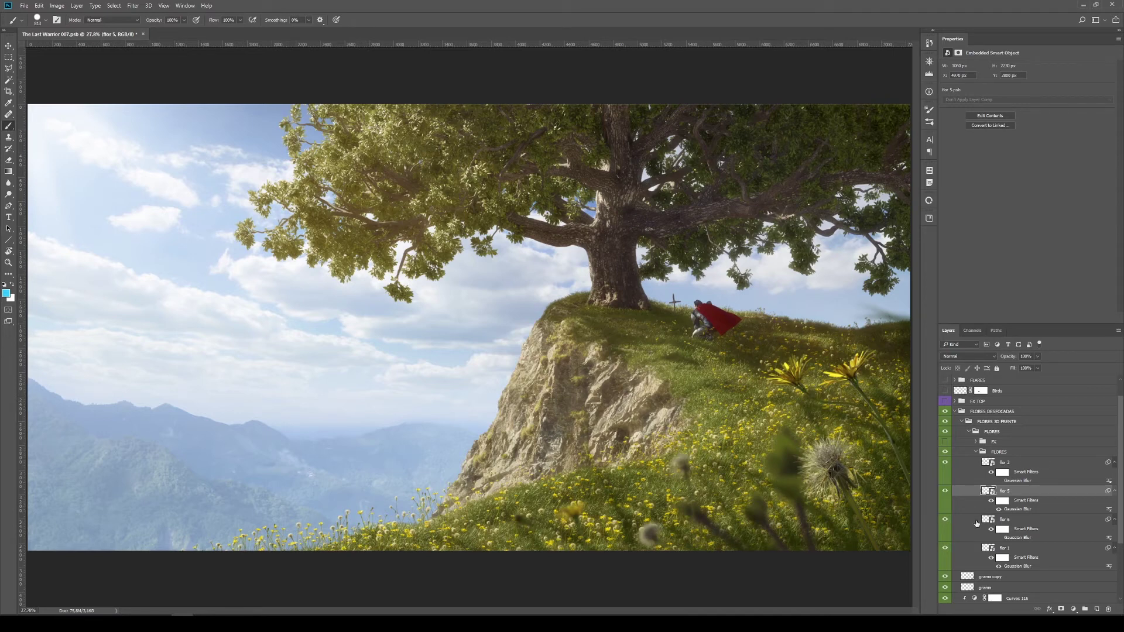
click(999, 509)
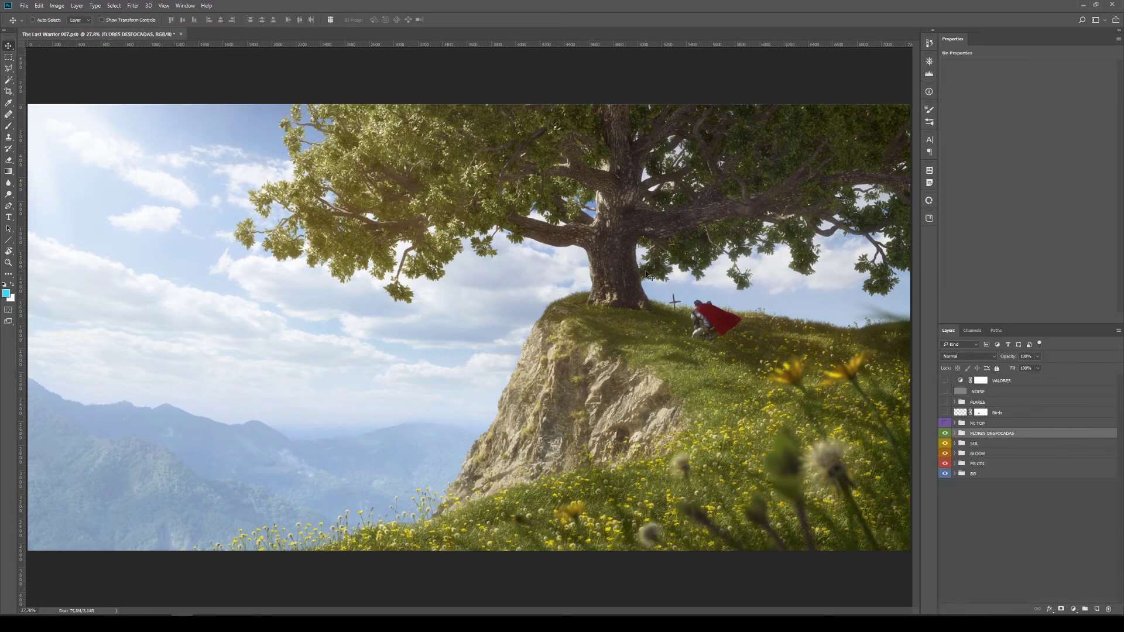
- Turn on FX TOP with its CONTRASTE, Hue/Saturation 31, Color Fill 18 and Curves 154/157 adjustments
click(944, 423)
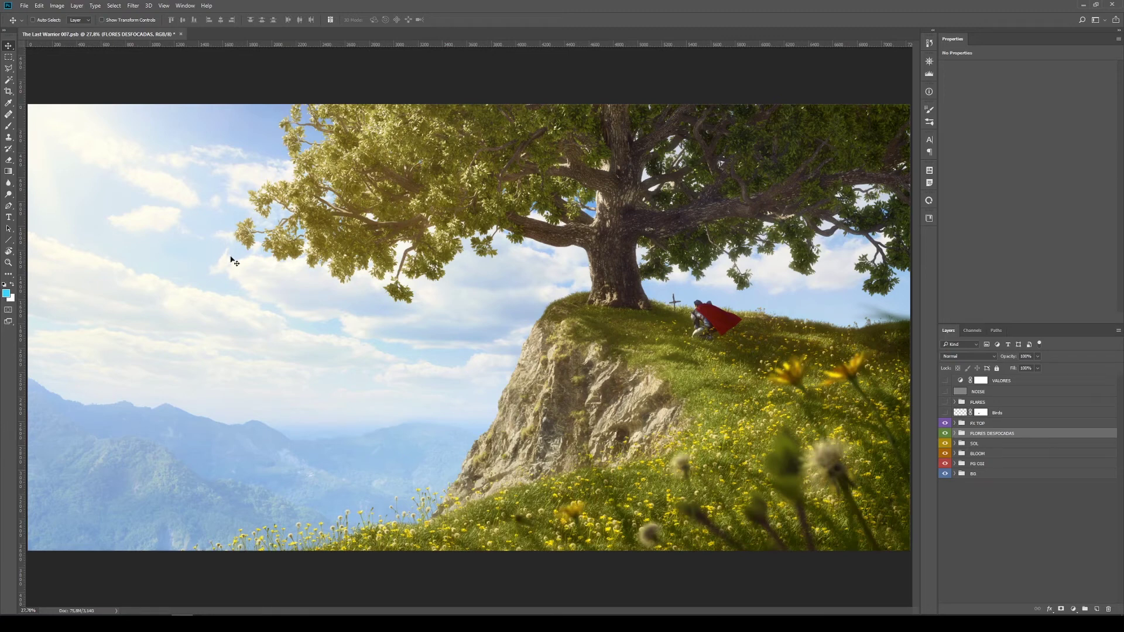
click(954, 423)
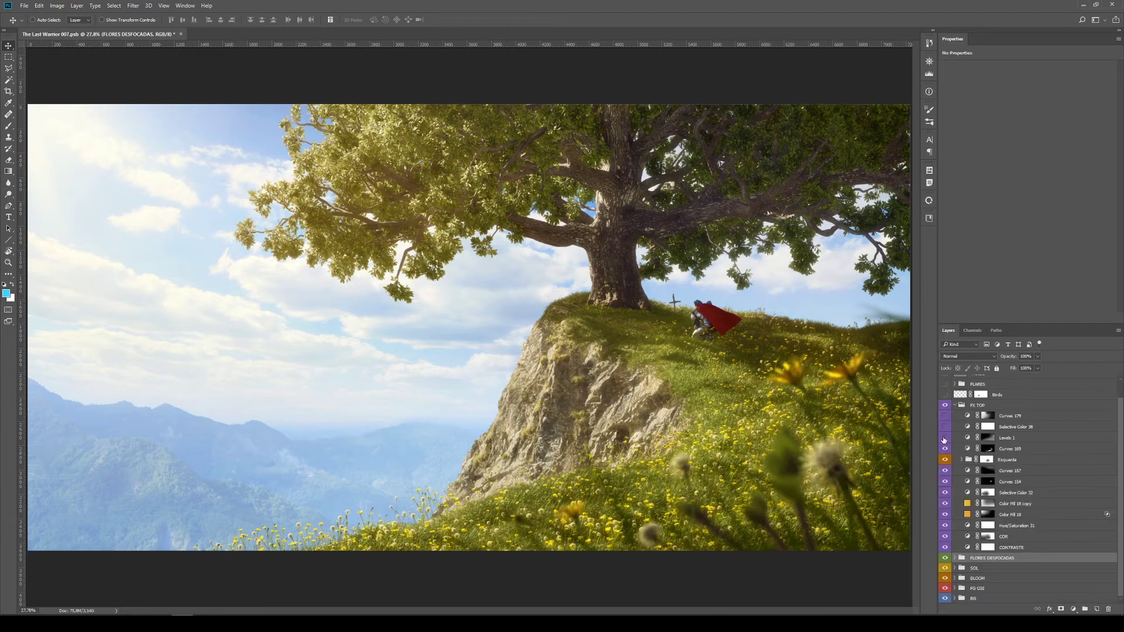
click(944, 545)
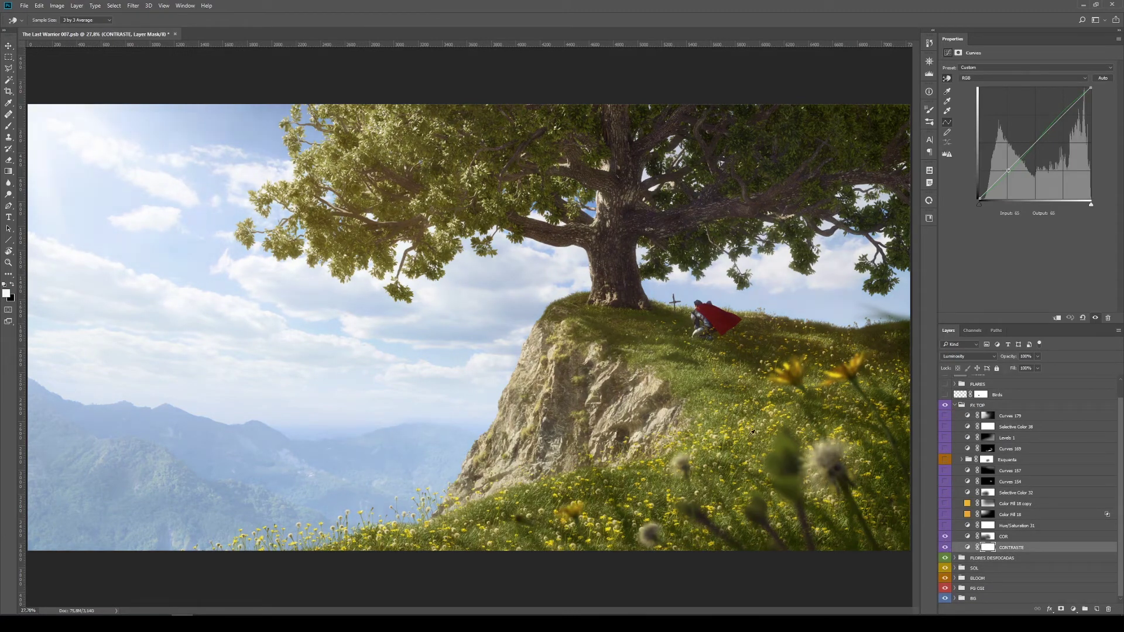
click(945, 525)
drag(945, 515, 948, 505)
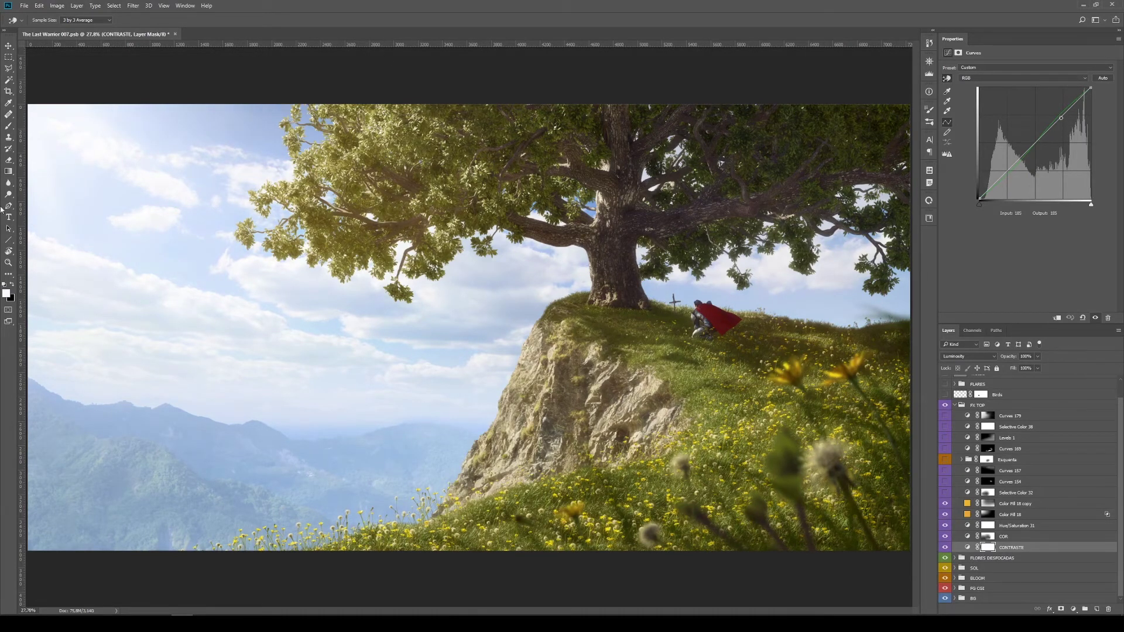
click(943, 488)
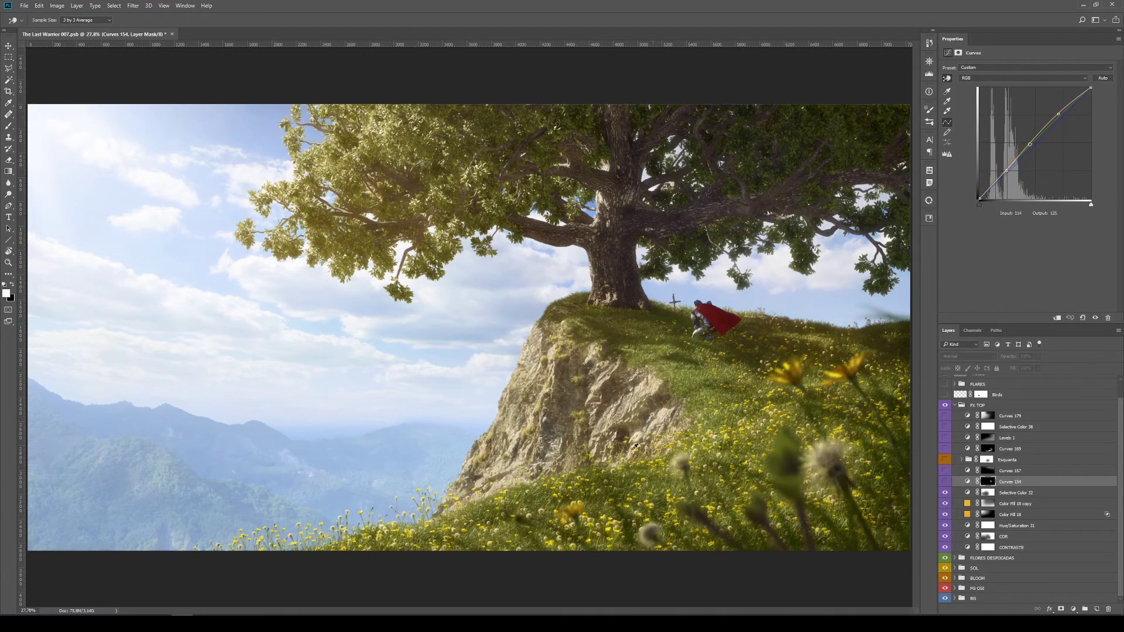
click(945, 481)
click(945, 470)
- Turn on the Esquenta warming group and inspect its contents, including Curves 169
key(v)
click(988, 459)
click(943, 459)
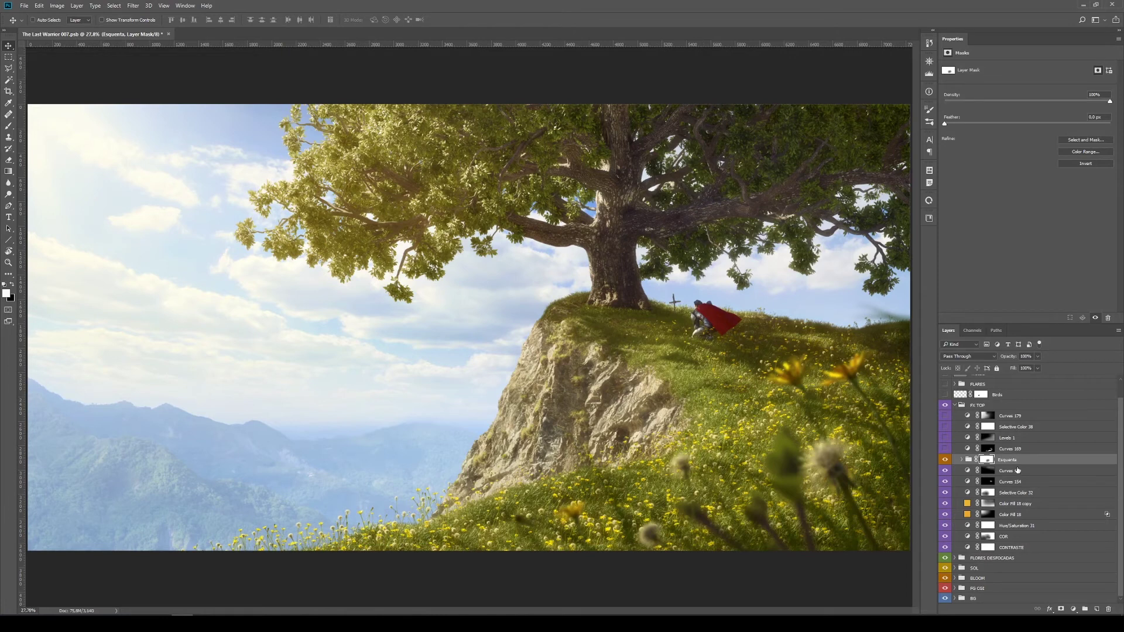
click(962, 460)
click(987, 467)
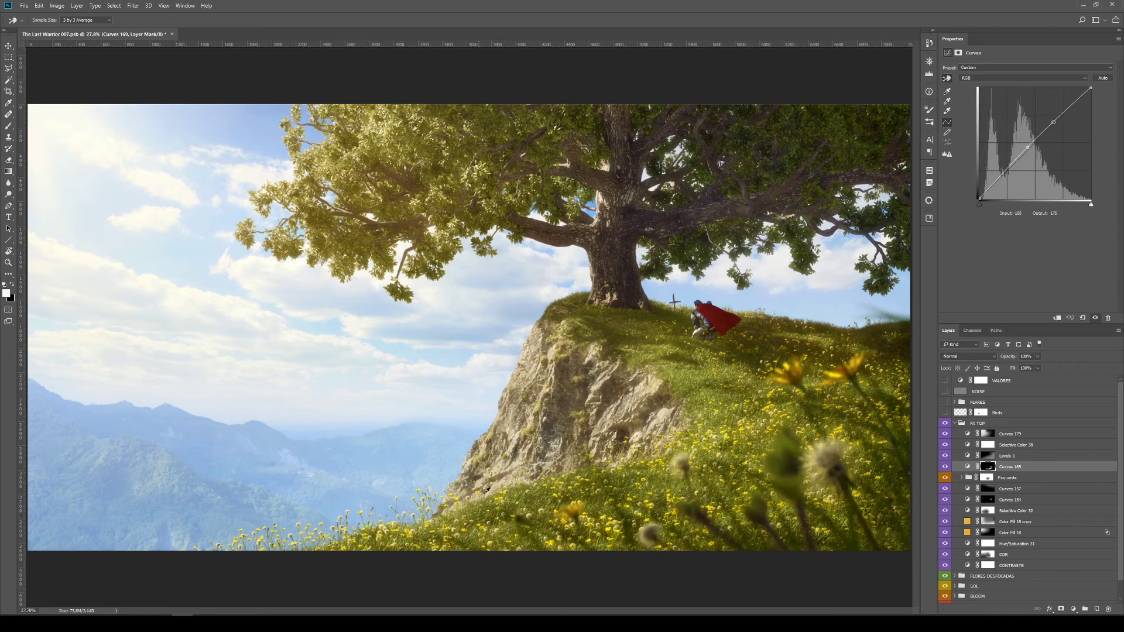
- Collapse FX TOP and show the Birds layer's flock in the left sky
key(v)
click(955, 422)
click(1007, 413)
click(944, 412)
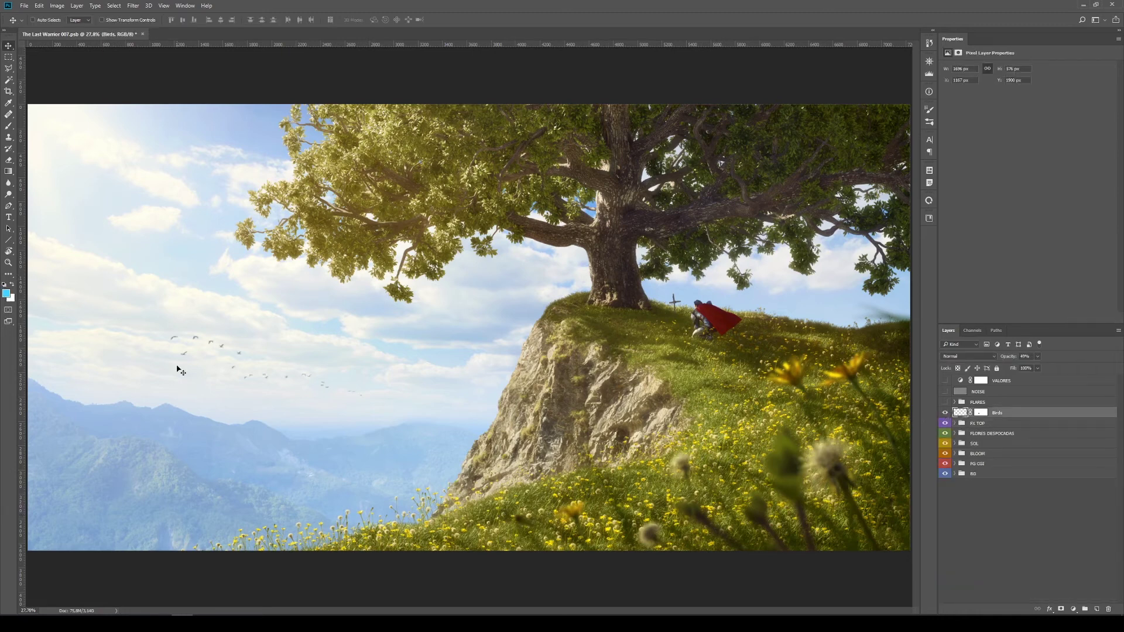
- Show the FLARES group's light flares, zooming in on the knight to inspect them, then fit the whole image on screen and select the NOISE layer
click(966, 402)
key(z)
click(705, 325)
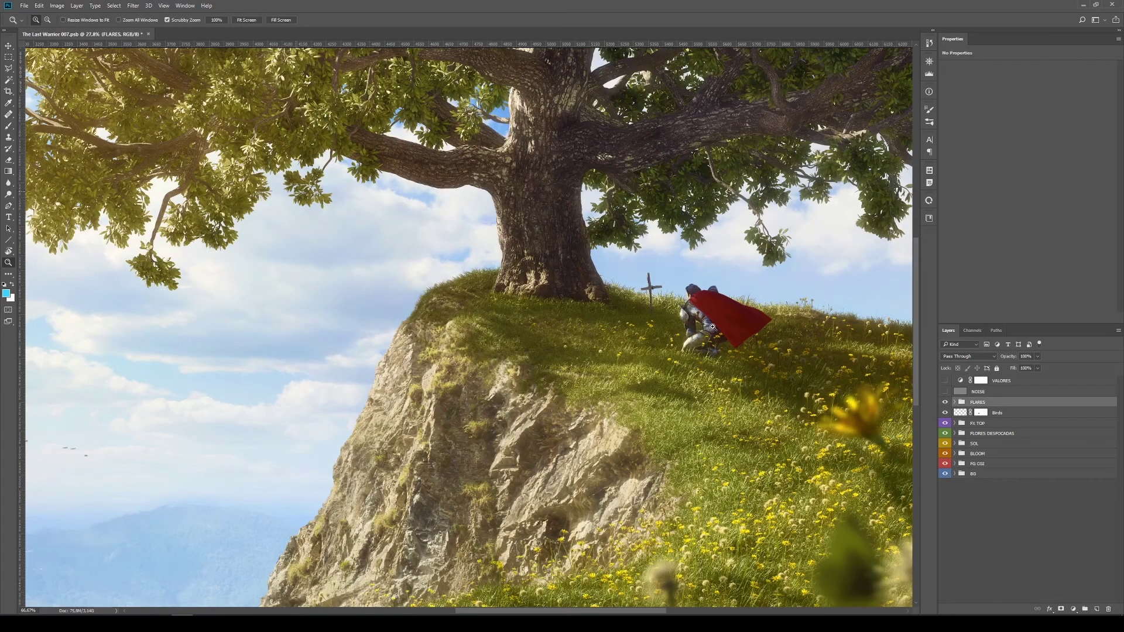
click(707, 332)
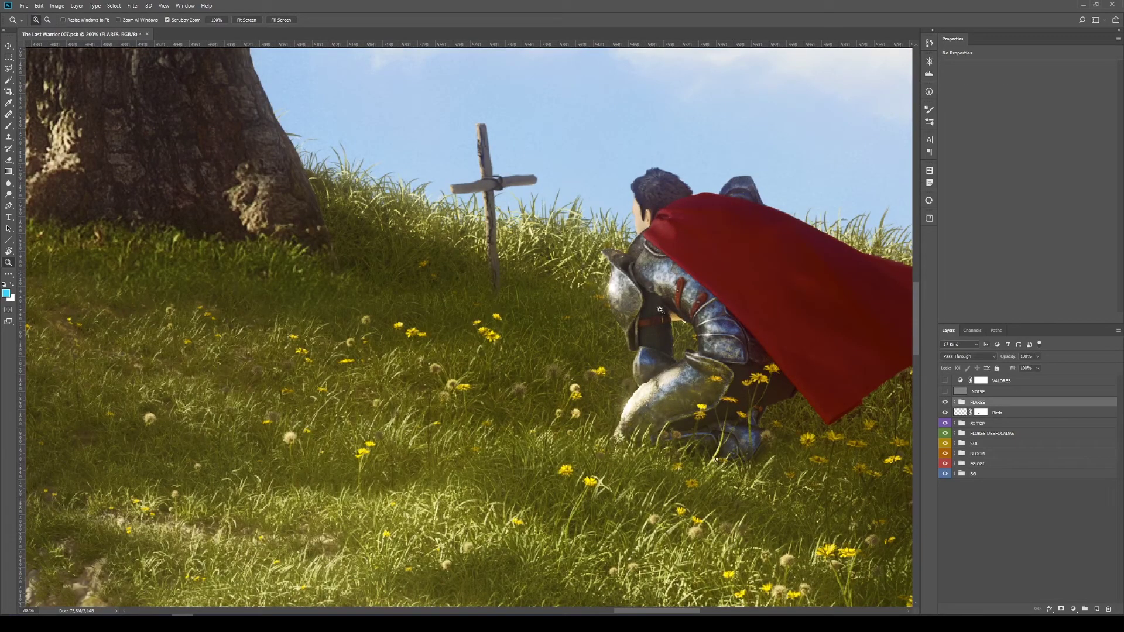
click(954, 402)
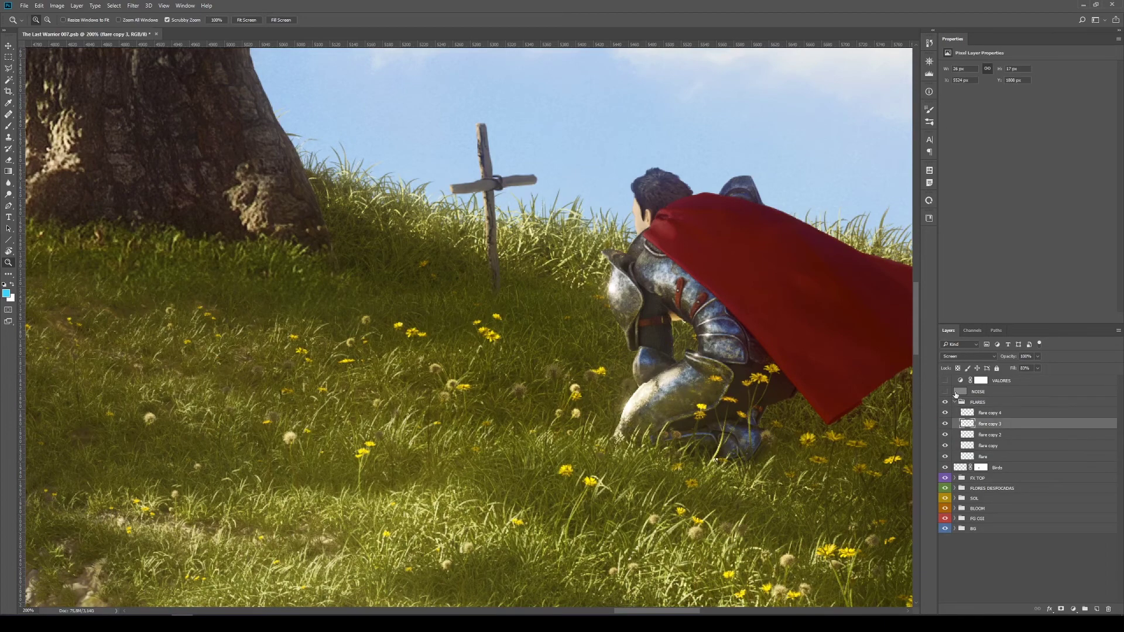
click(955, 402)
key(ctrl+0)
click(998, 393)
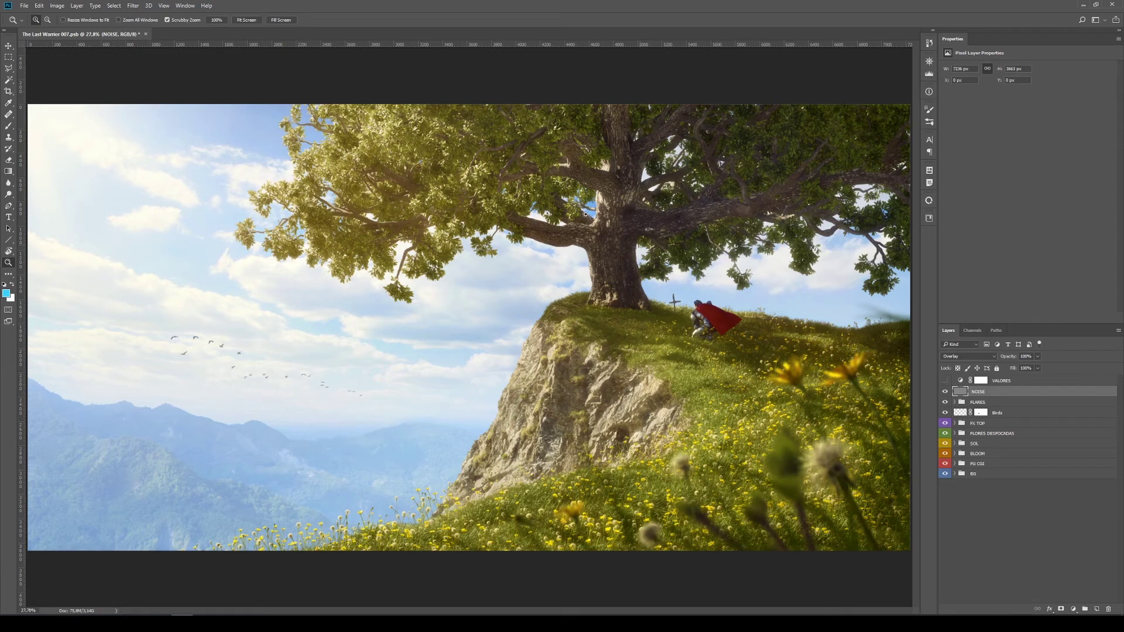
click(1009, 381)
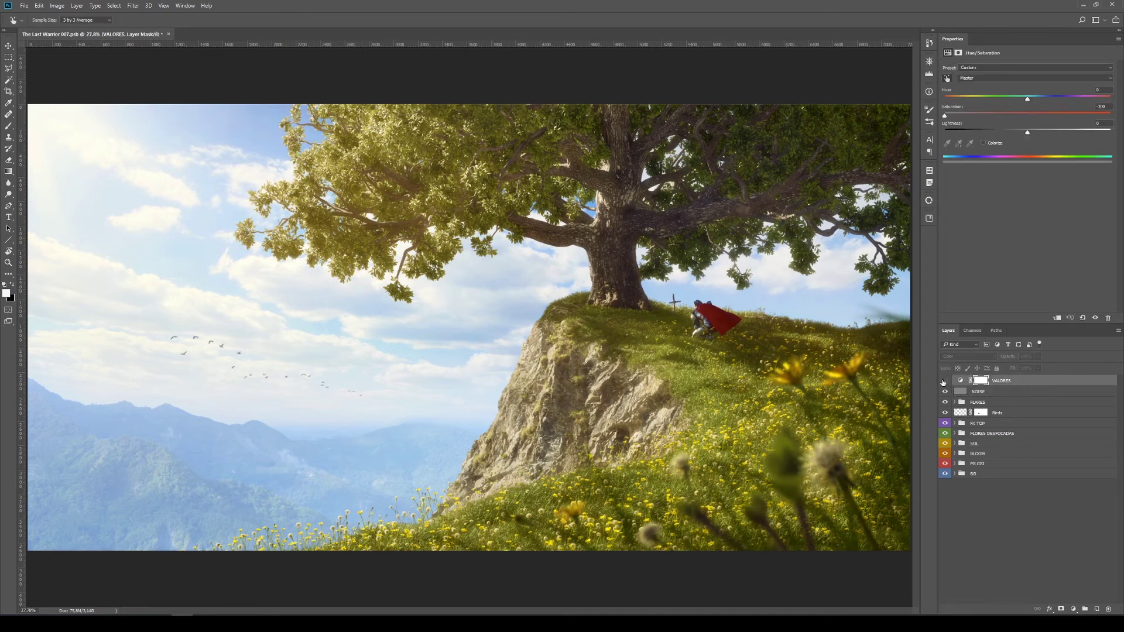
click(944, 380)
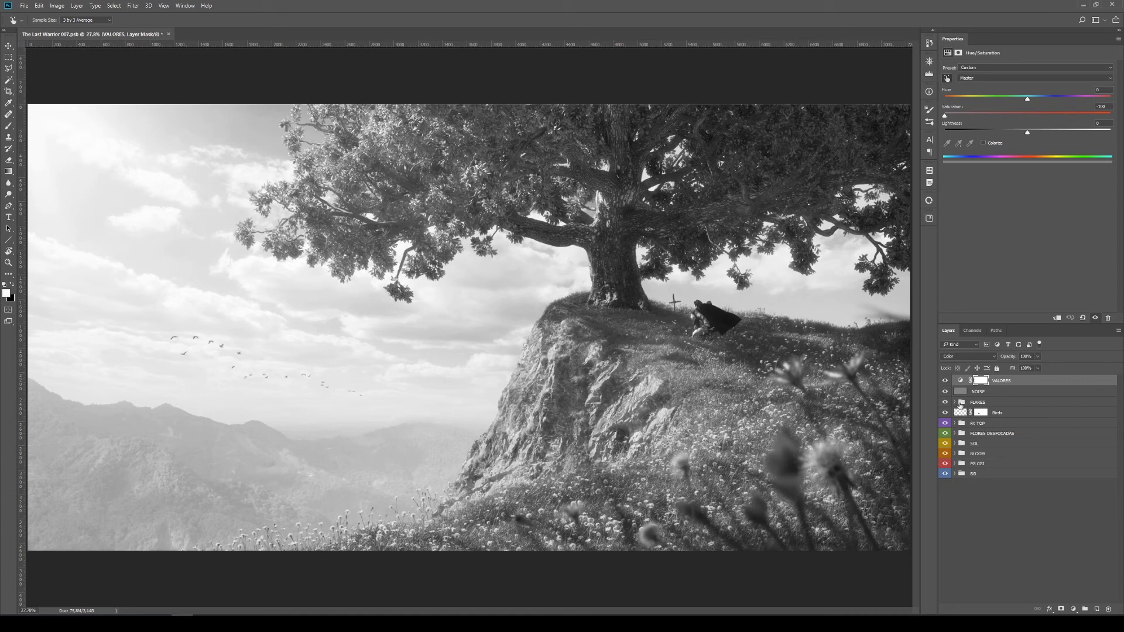
click(945, 380)
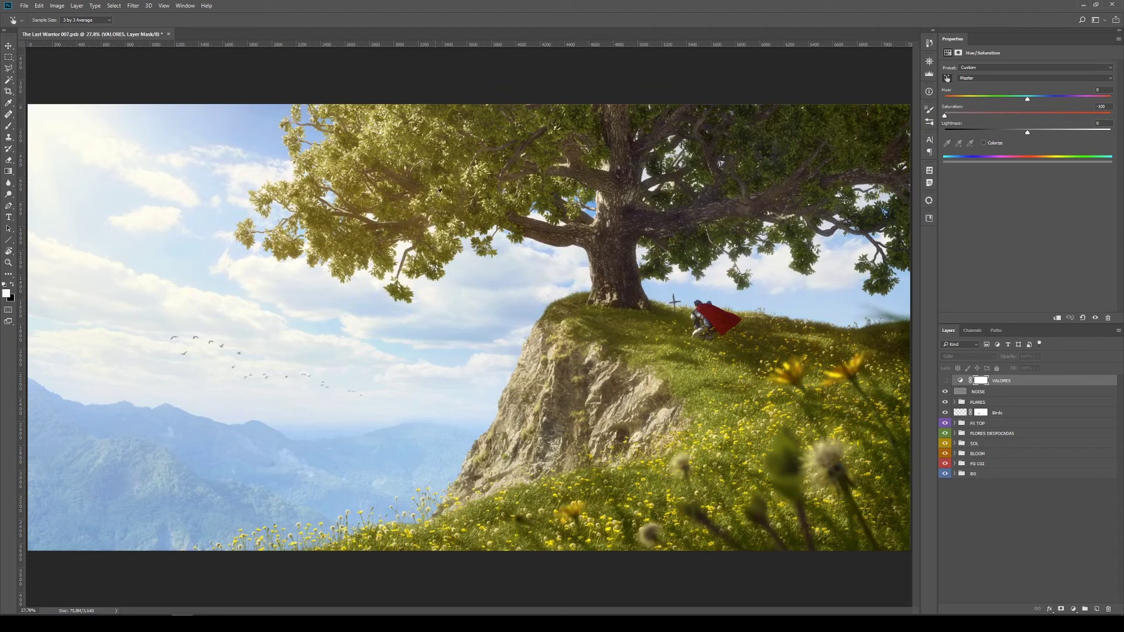